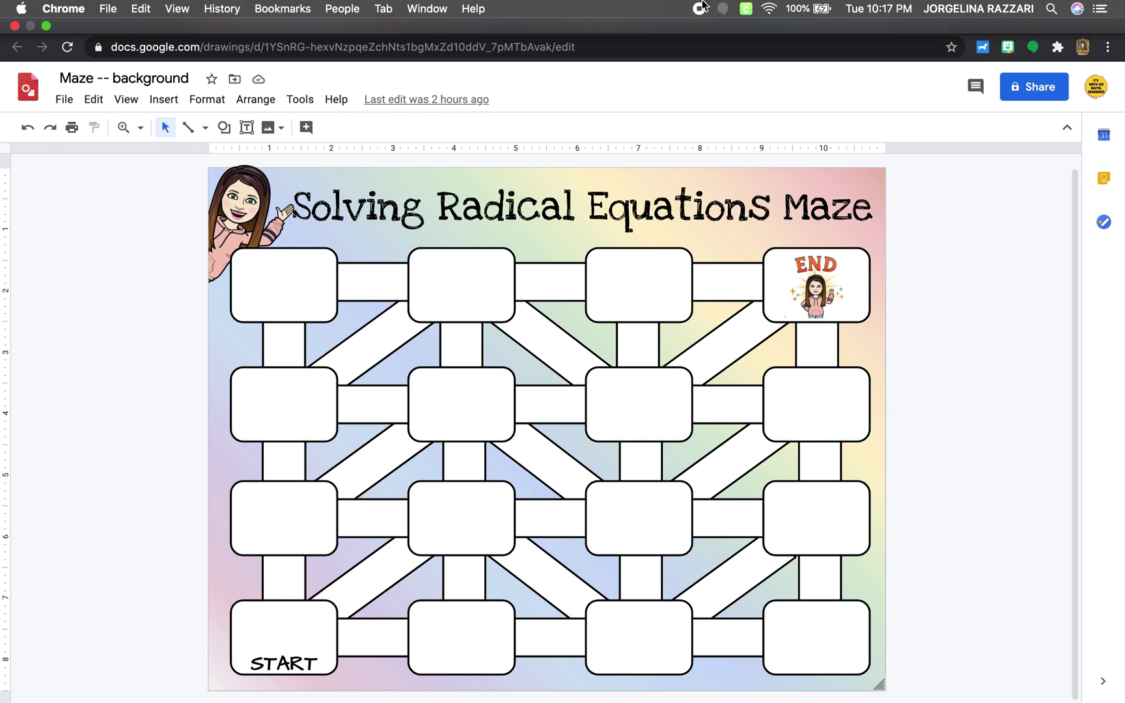
- Check the finished maze for reference, then start a new Google Drawings file from My Drive
{"action": "left_click", "coordinate": [482, 56]}
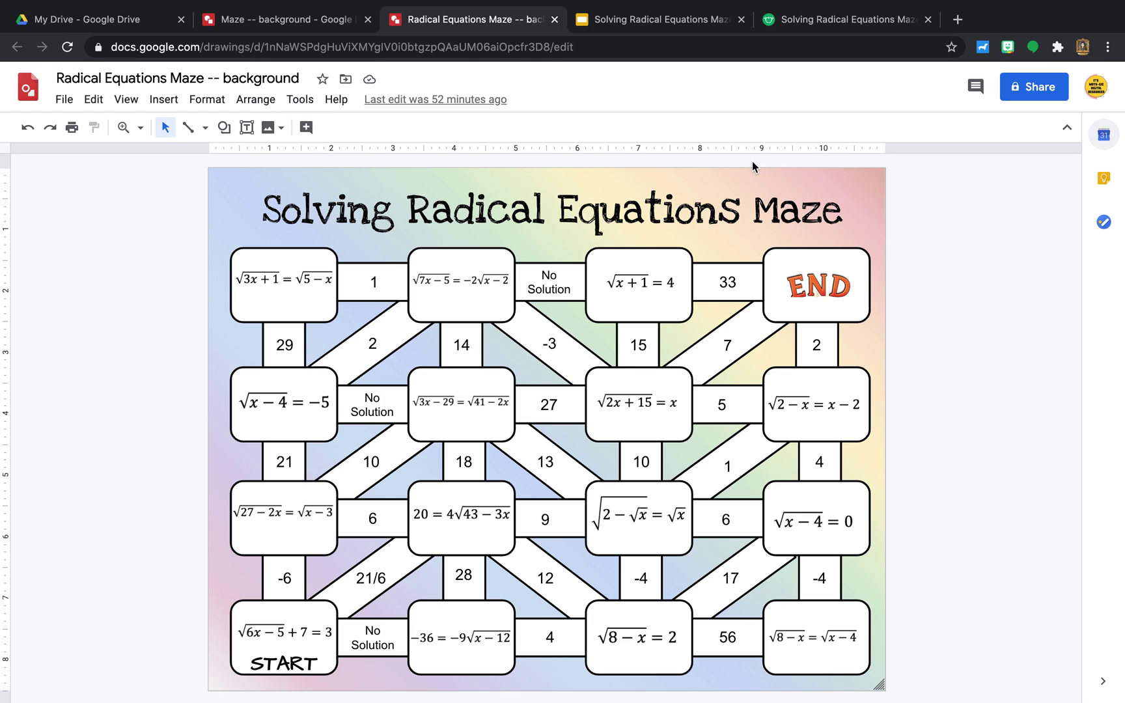
{"action": "left_click", "coordinate": [301, 21]}
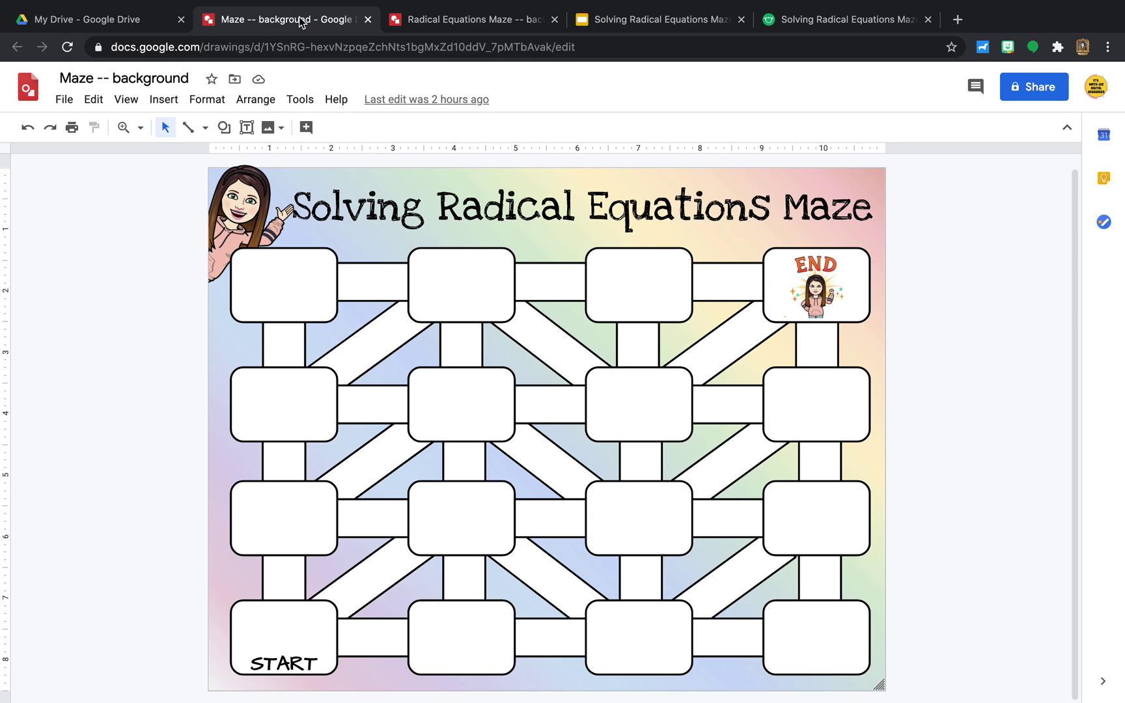
{"action": "left_click", "coordinate": [576, 190]}
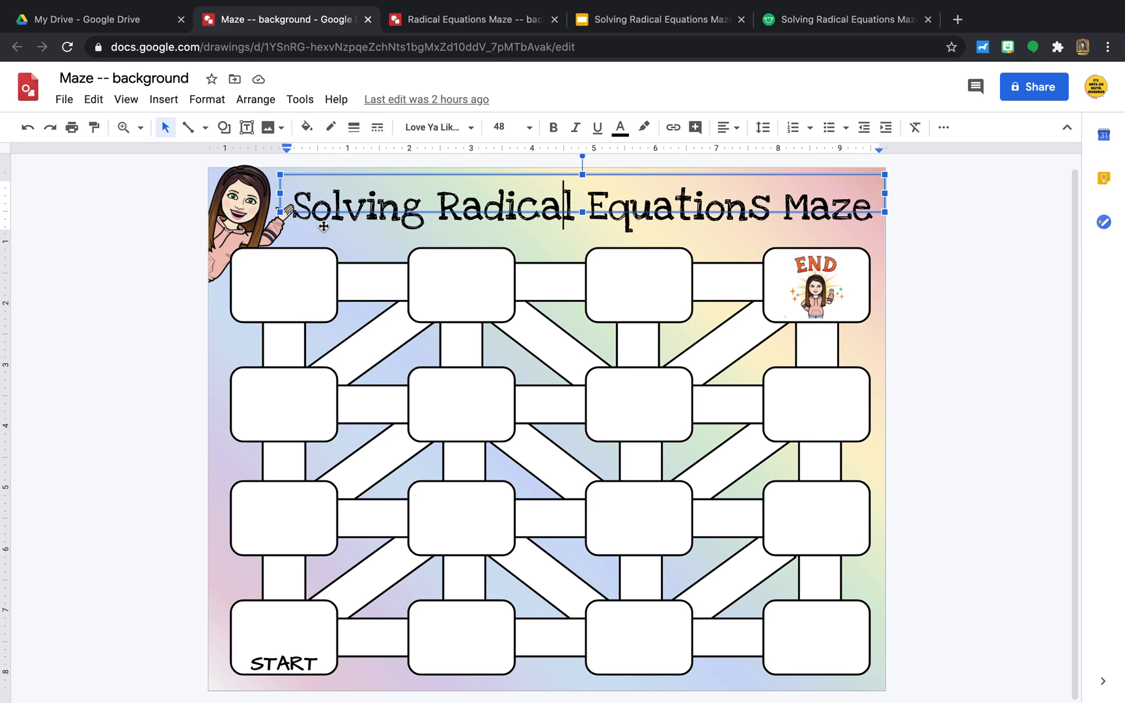
{"action": "left_click", "coordinate": [154, 266]}
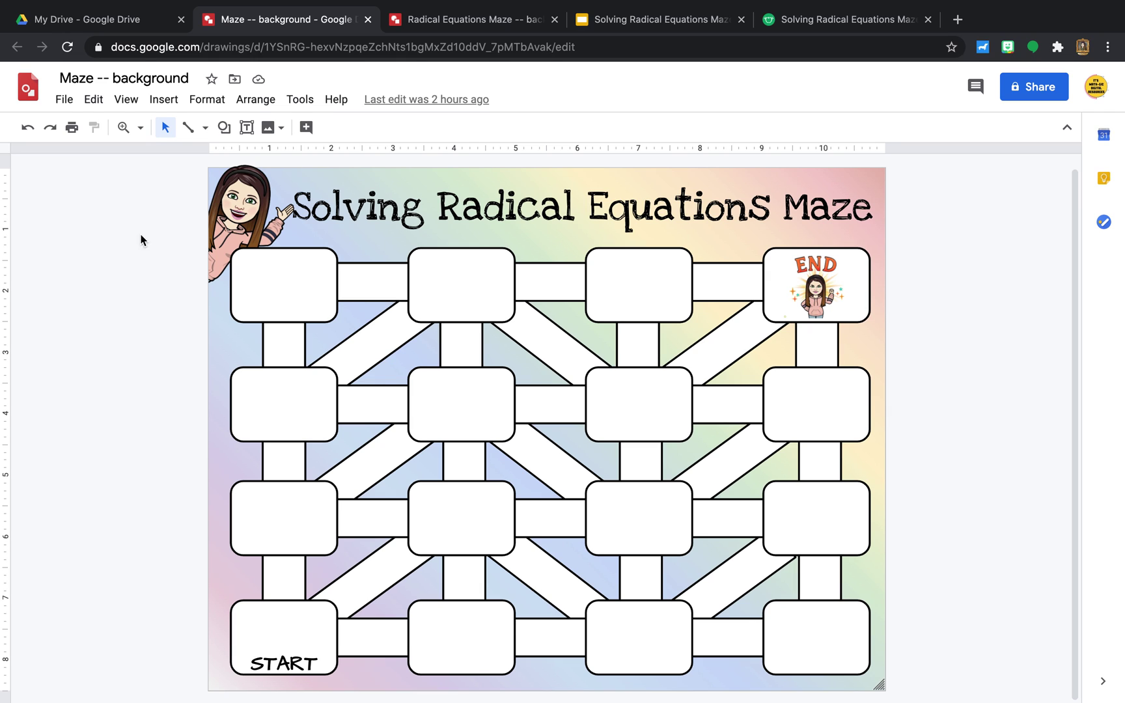
{"action": "left_click", "coordinate": [104, 23]}
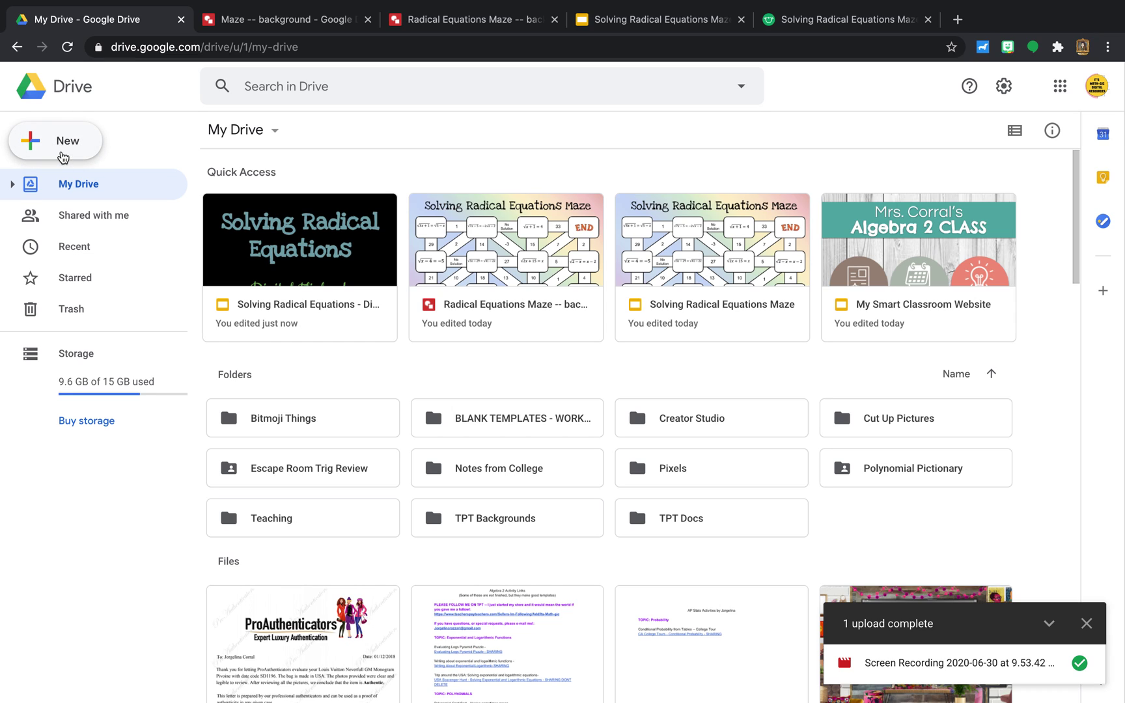
{"action": "left_click", "coordinate": [63, 157]}
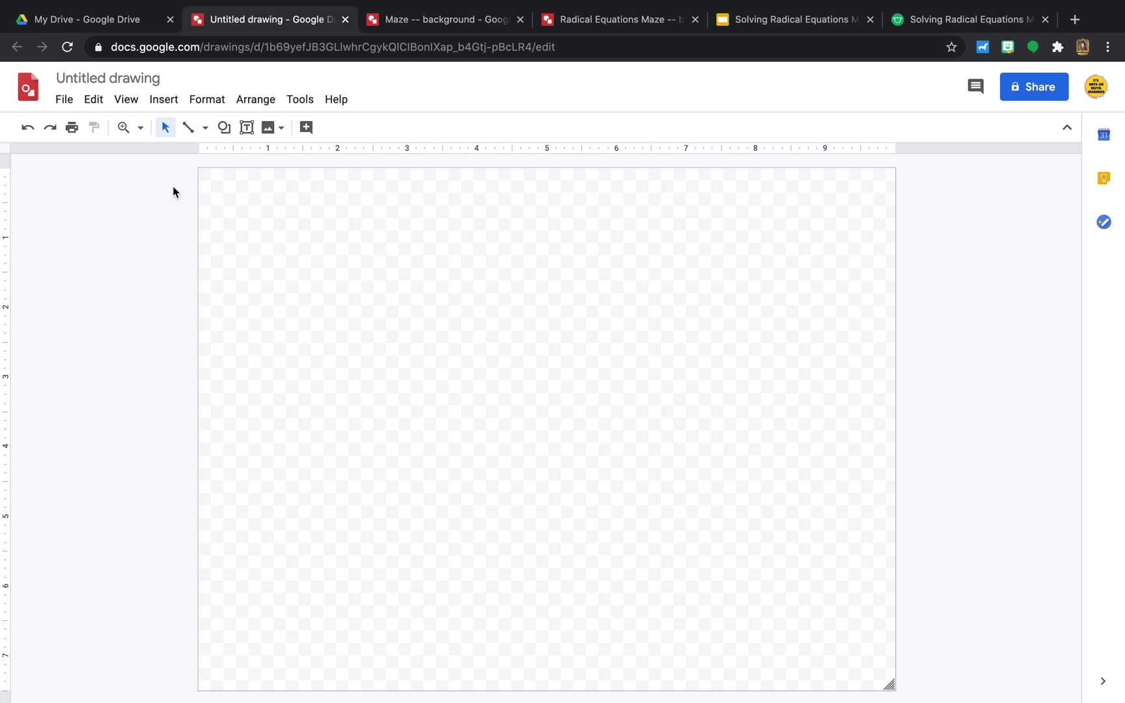
- Set the page size to a custom 11 × 8.5 inches
{"action": "left_click", "coordinate": [65, 101]}
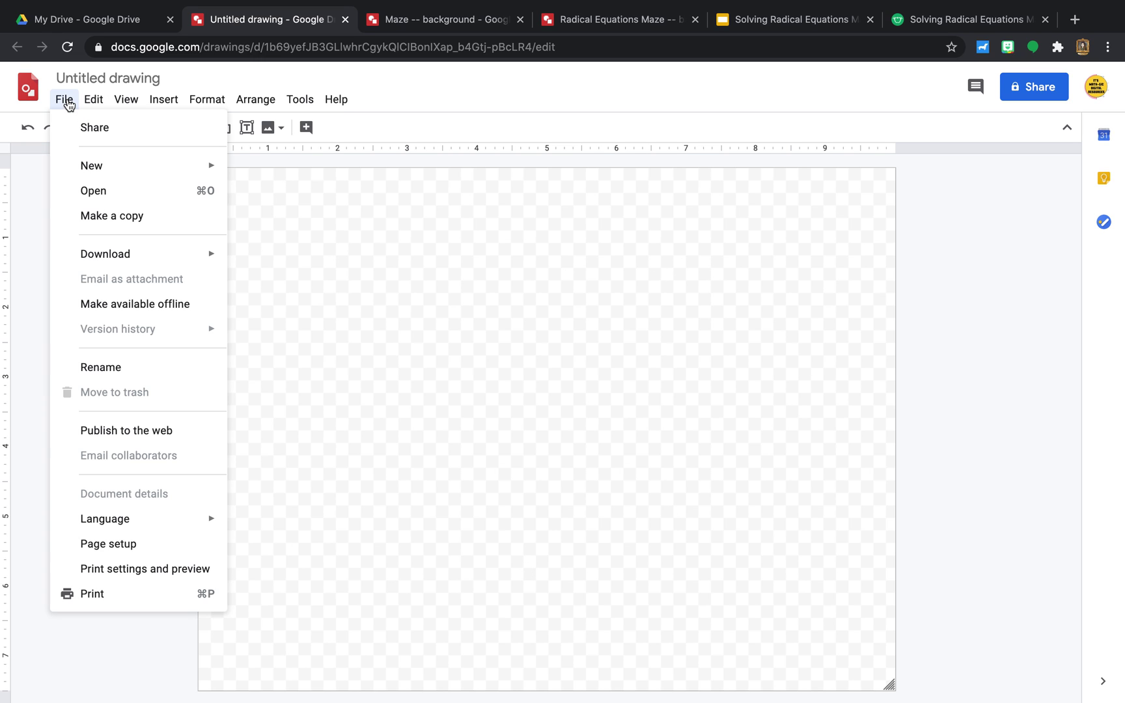
{"action": "left_click", "coordinate": [173, 546]}
{"action": "left_click", "coordinate": [535, 362]}
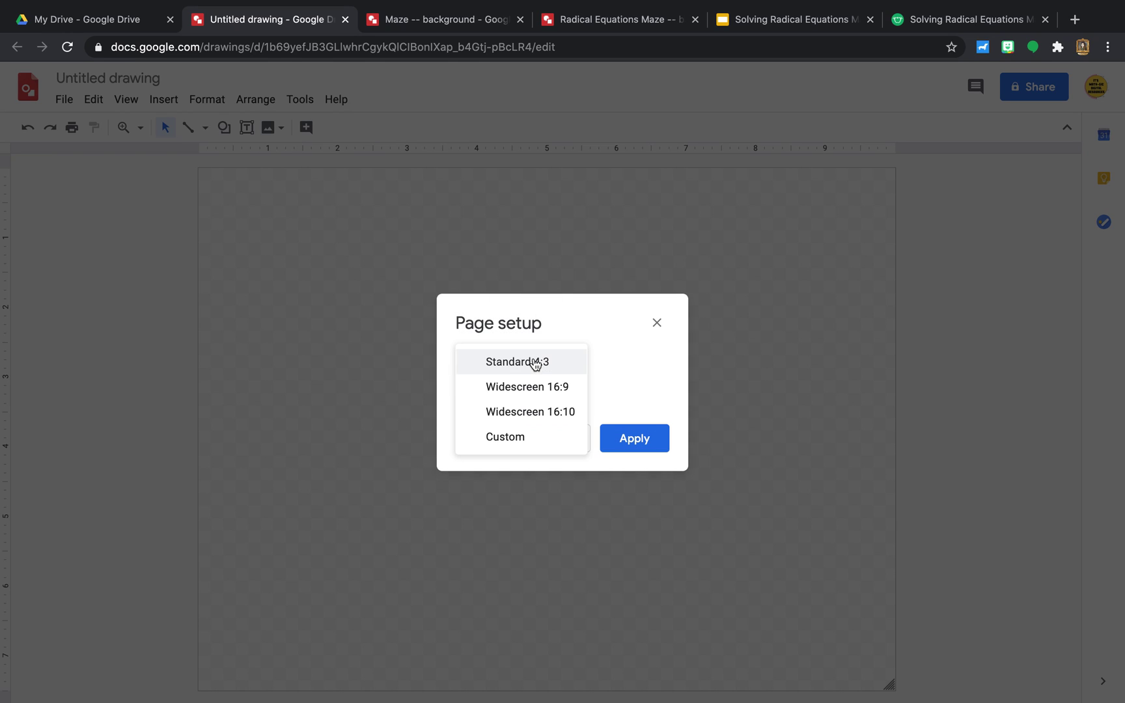
{"action": "left_click", "coordinate": [534, 436]}
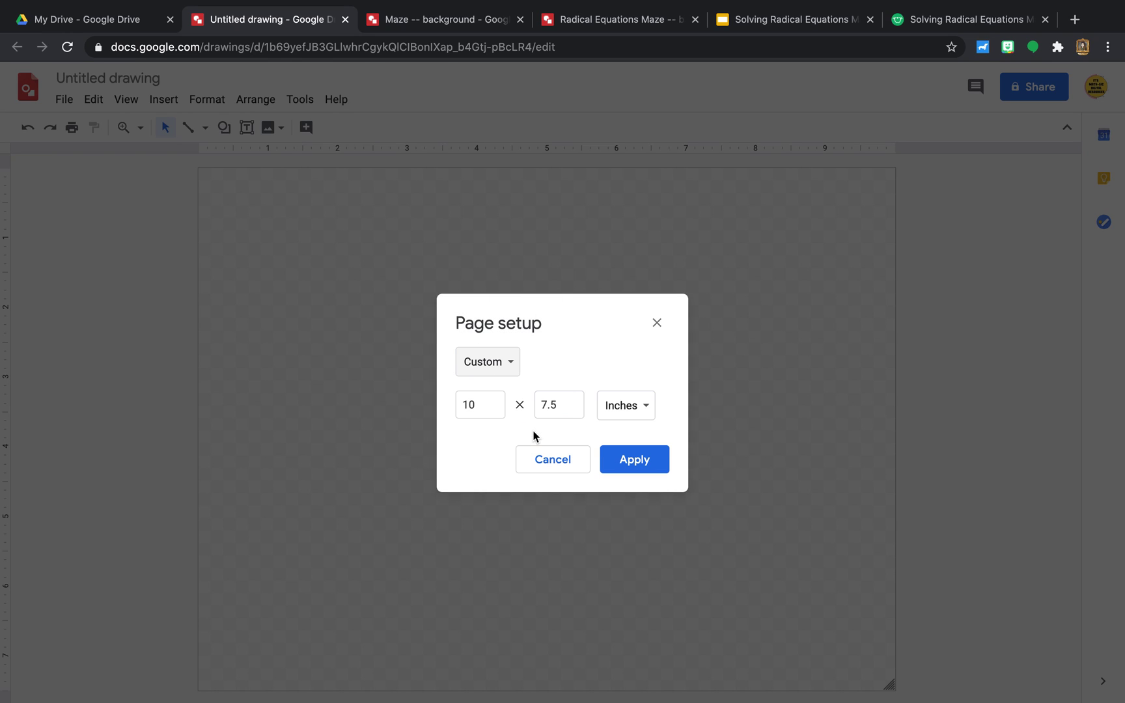
{"action": "left_click", "coordinate": [486, 411]}
{"action": "key", "text": "BackSpace"}
{"action": "type", "text": "1"}
{"action": "left_click", "coordinate": [569, 411]}
{"action": "key", "text": "BackSpace"}
{"action": "key", "text": "BackSpace"}
{"action": "key", "text": "BackSpace"}
{"action": "type", "text": "8.5"}
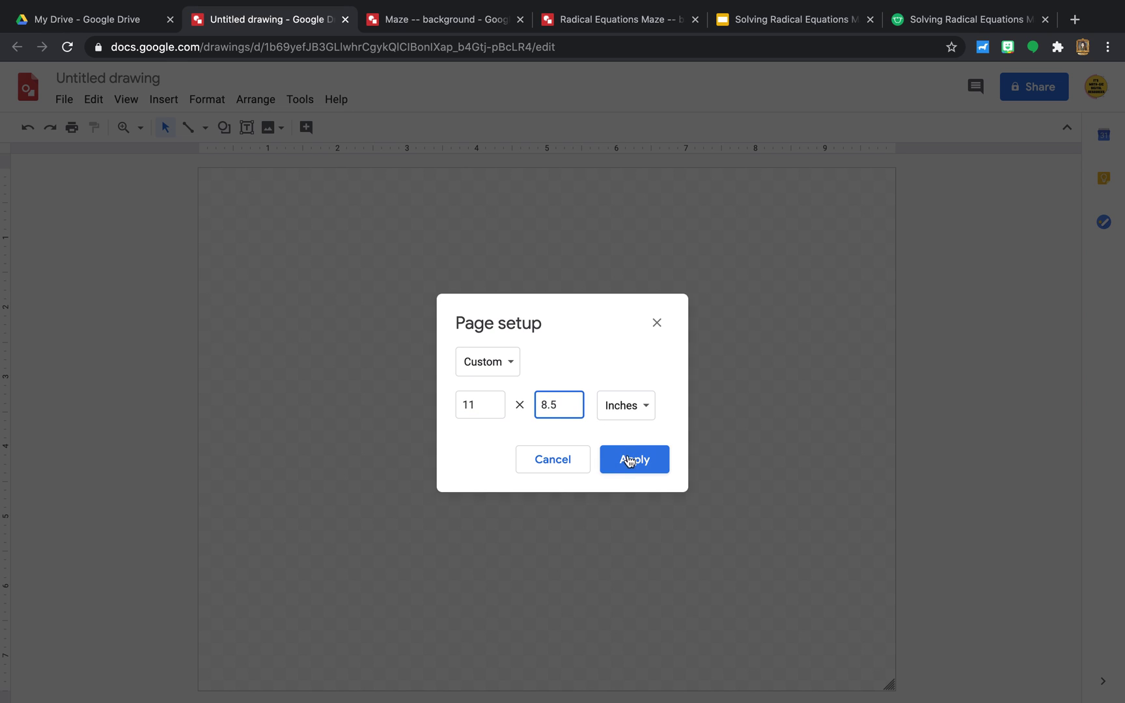
{"action": "left_click", "coordinate": [633, 462]}
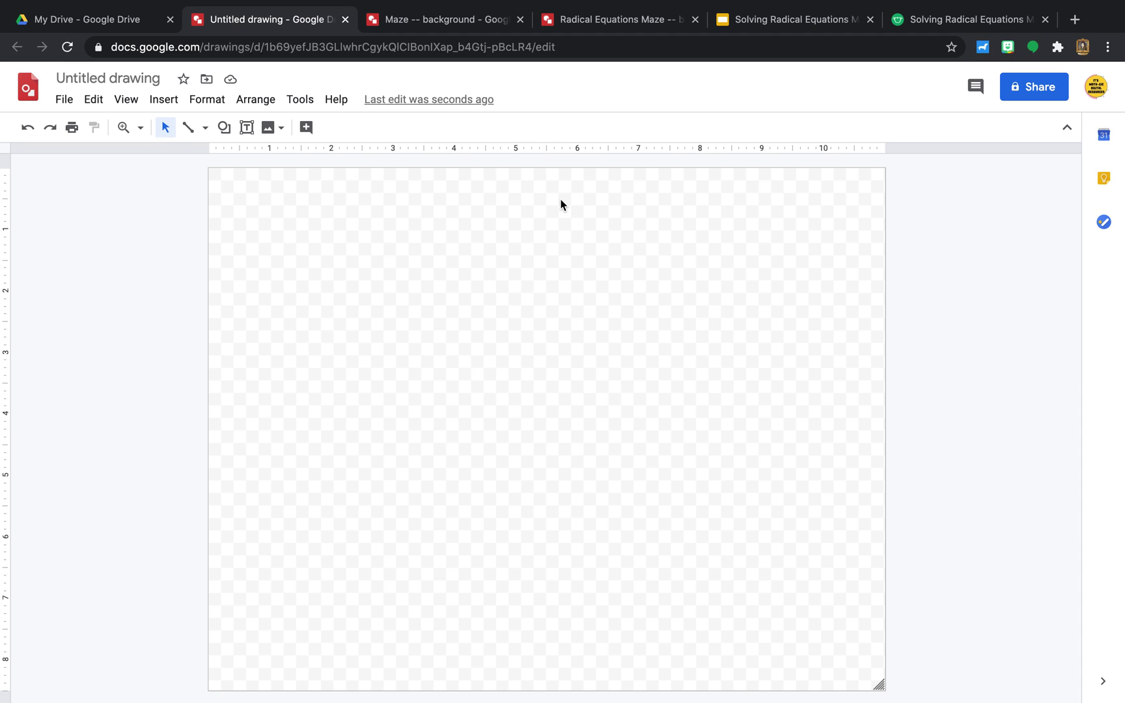
- Rename the drawing to 'Youtube Testing'
{"action": "left_click", "coordinate": [137, 80]}
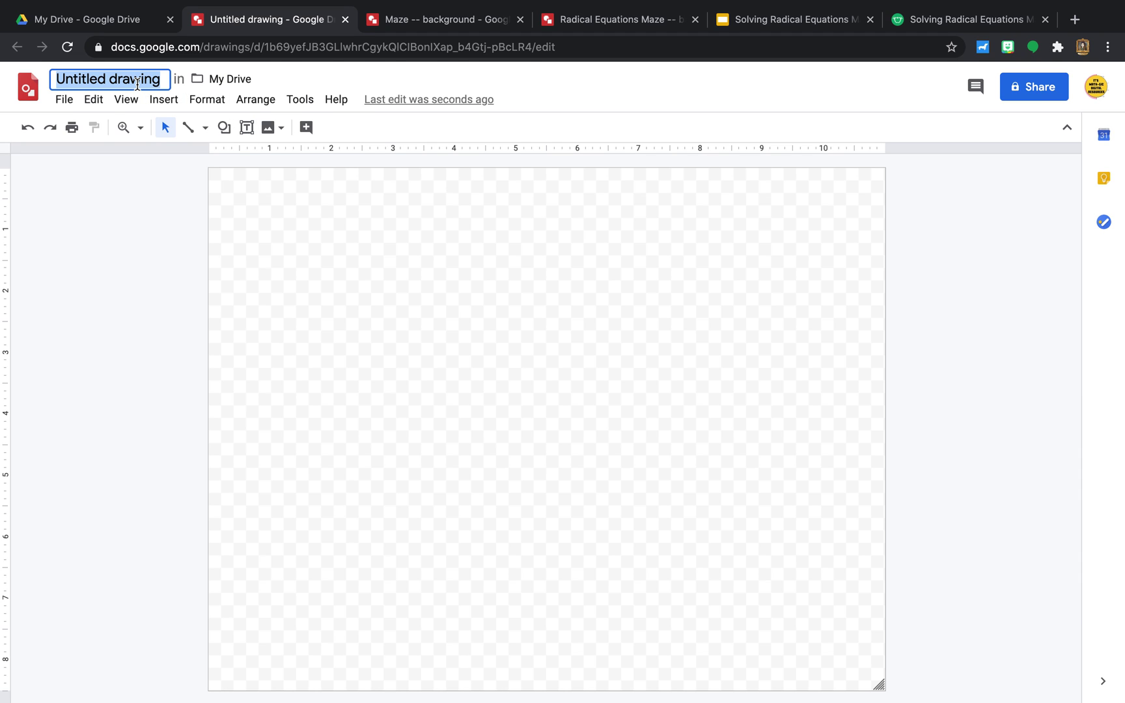
{"action": "type", "text": "Youtube Testing"}
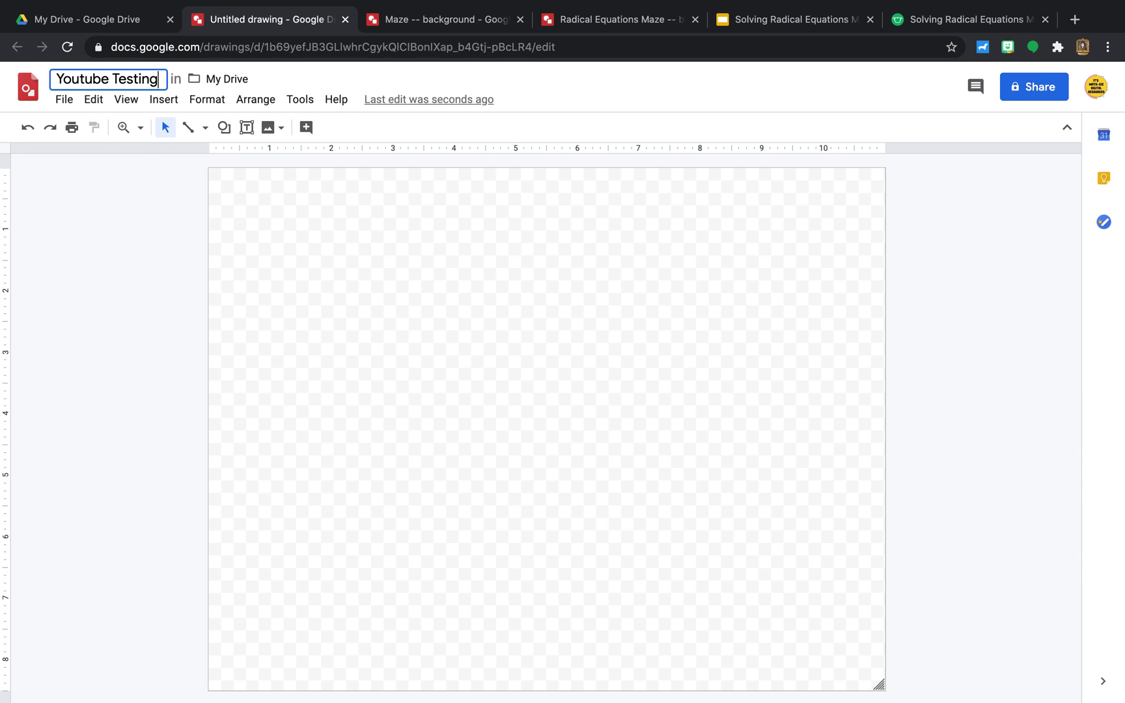
{"action": "key", "text": "Return"}
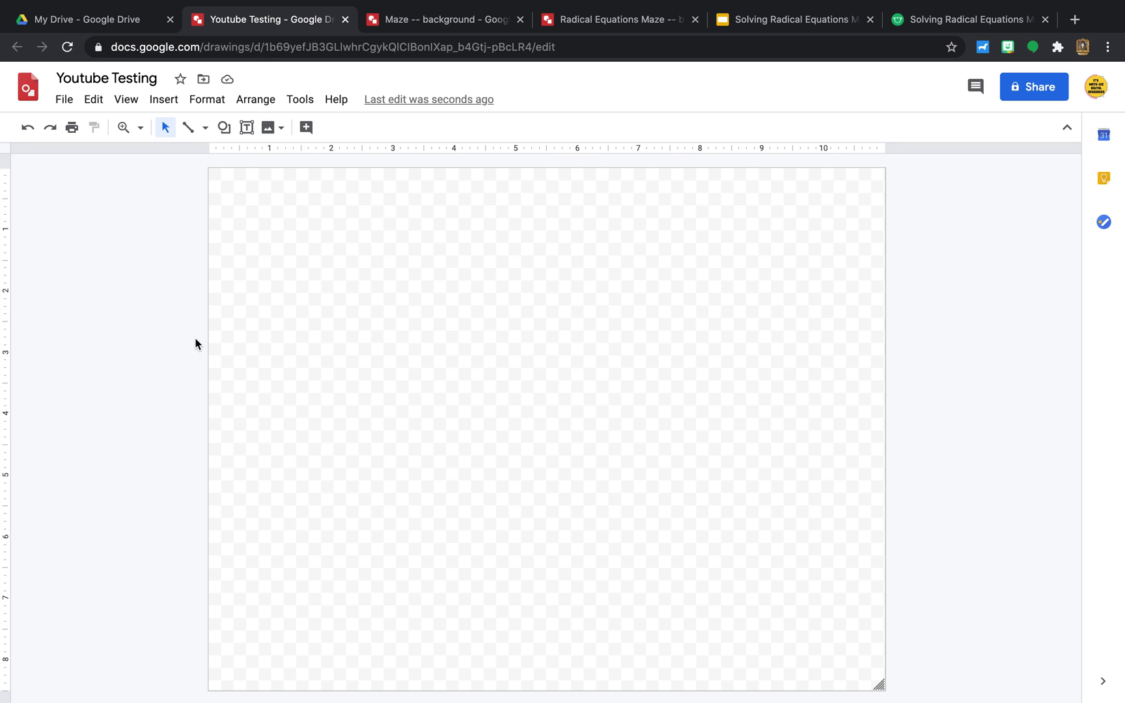
- Start a custom gradient background with light red, light pink and peach stops
{"action": "right_click", "coordinate": [452, 317]}
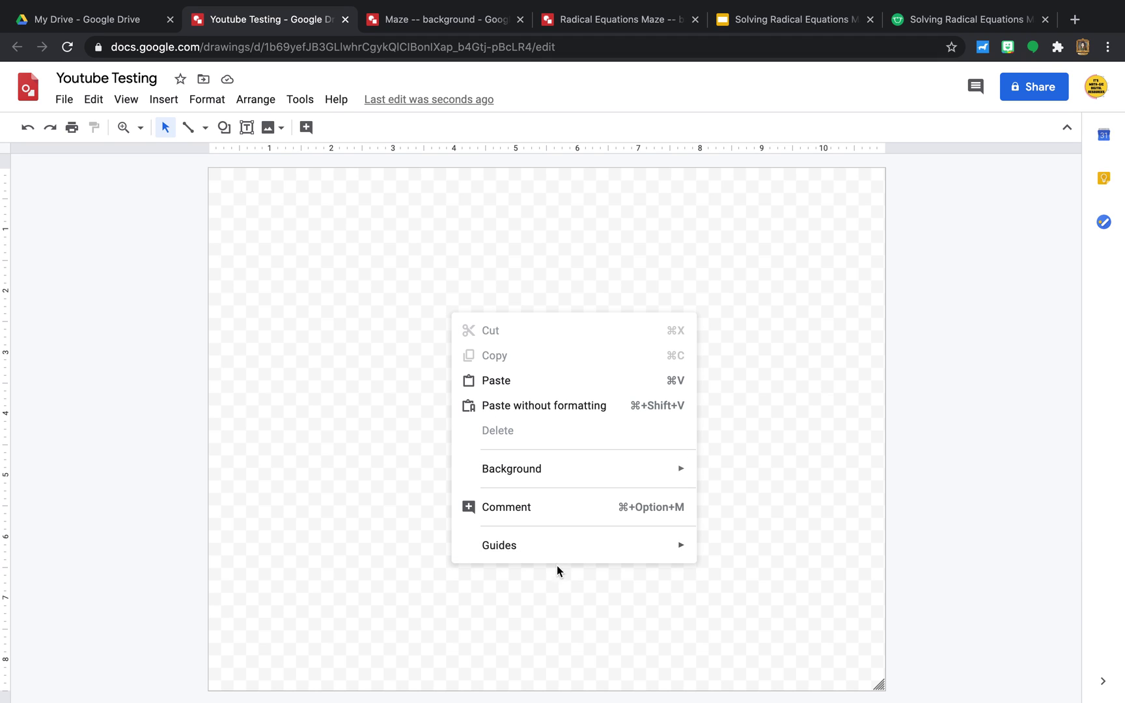
{"action": "mouse_move", "coordinate": [527, 469]}
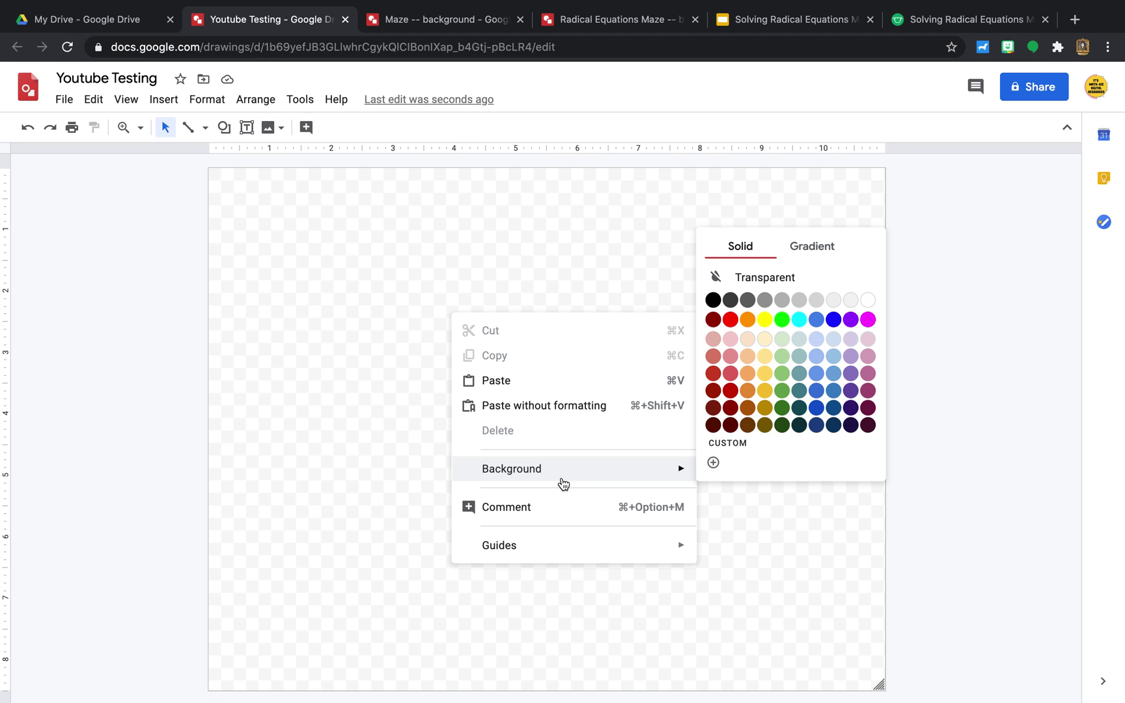
{"action": "left_click", "coordinate": [838, 250]}
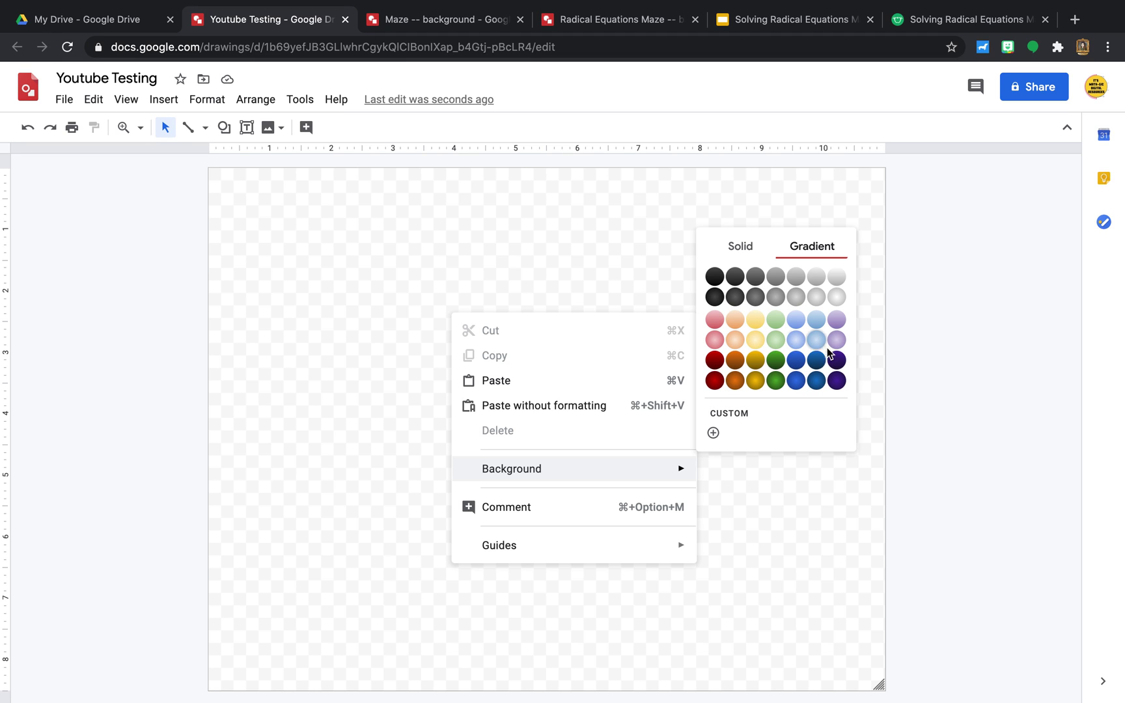
{"action": "left_click", "coordinate": [756, 418]}
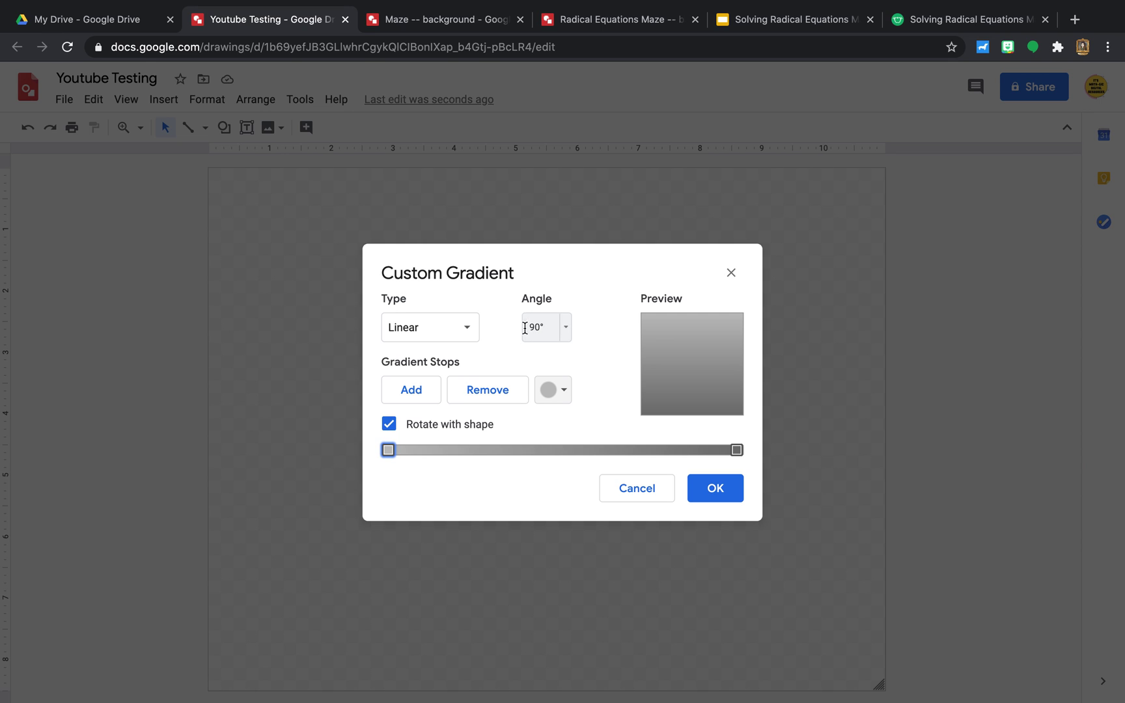
{"action": "left_click", "coordinate": [564, 390]}
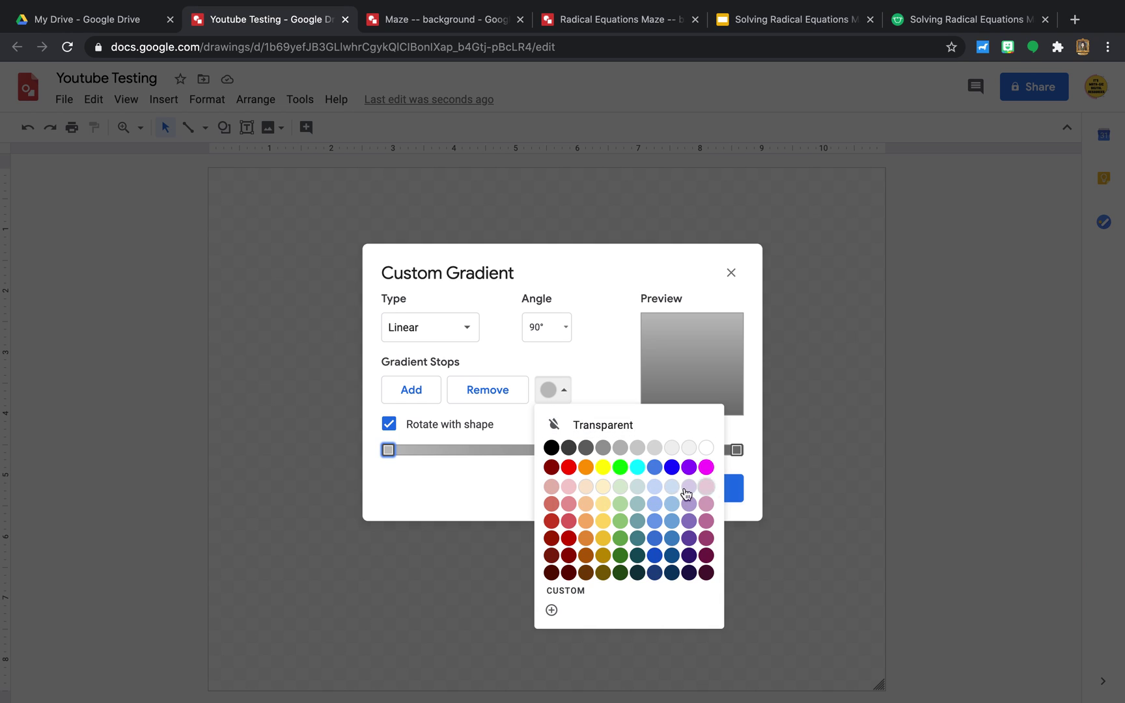
{"action": "left_click", "coordinate": [553, 485]}
{"action": "left_click", "coordinate": [427, 395]}
{"action": "left_click", "coordinate": [566, 394]}
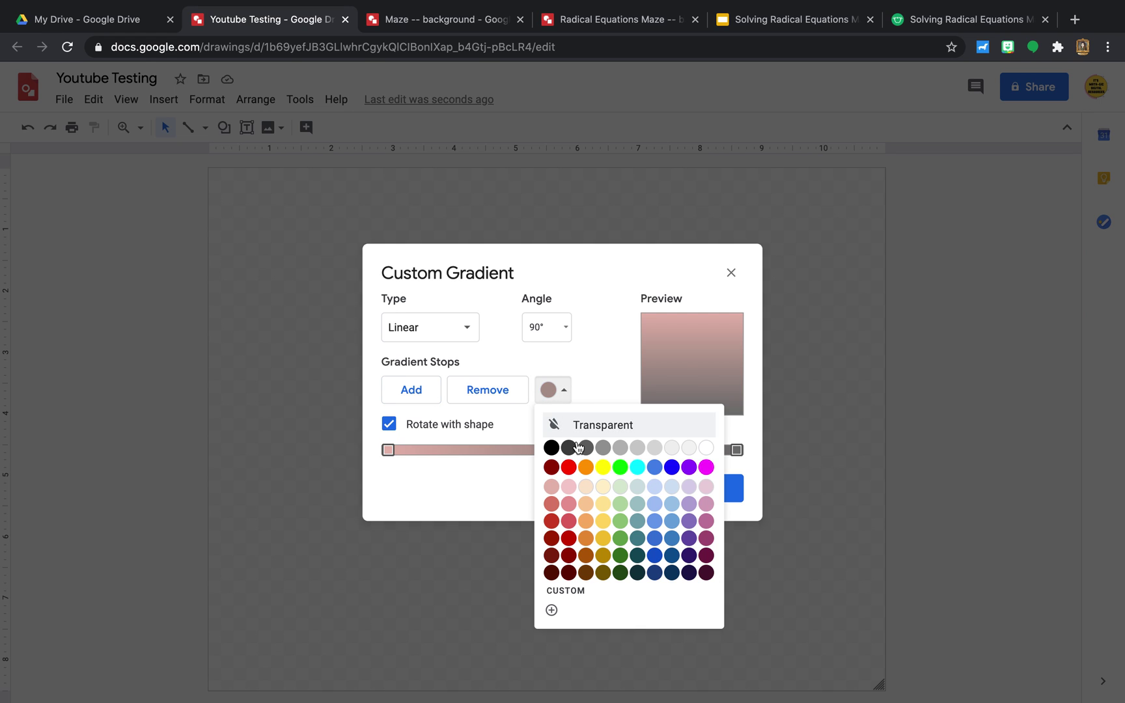
{"action": "left_click", "coordinate": [572, 488]}
{"action": "left_click", "coordinate": [428, 394]}
{"action": "left_click", "coordinate": [552, 391]}
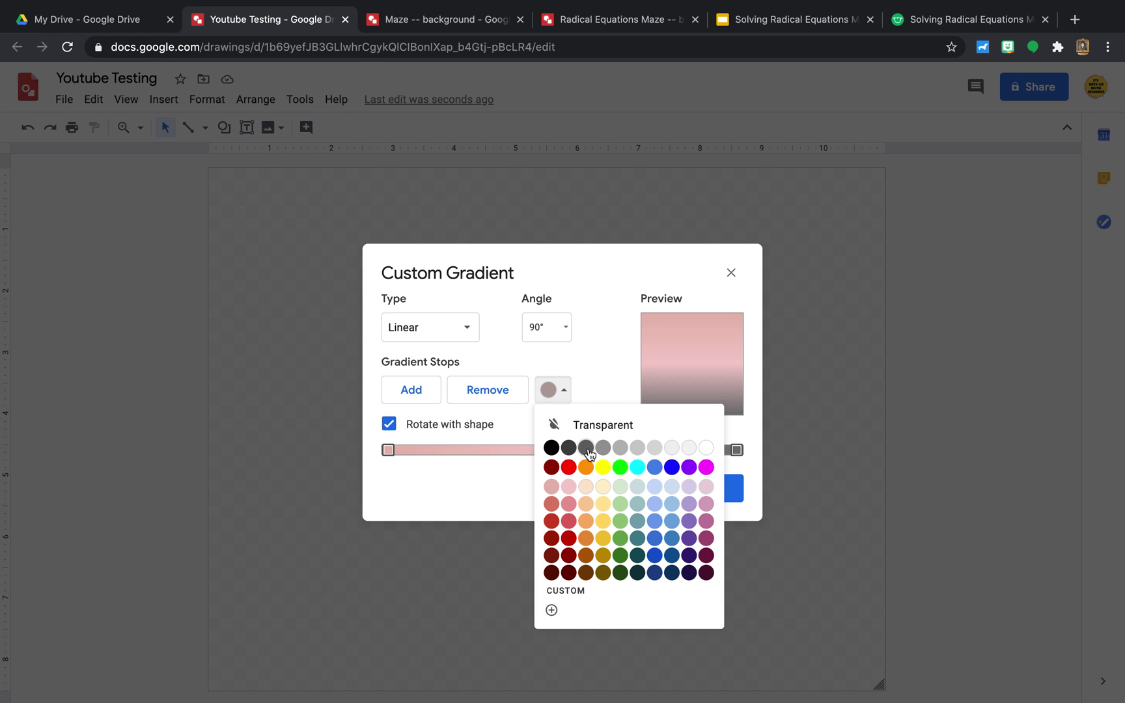
{"action": "left_click", "coordinate": [589, 496]}
- Add cream and light green stops, with a light blue right end and a white left end
{"action": "left_click", "coordinate": [422, 394]}
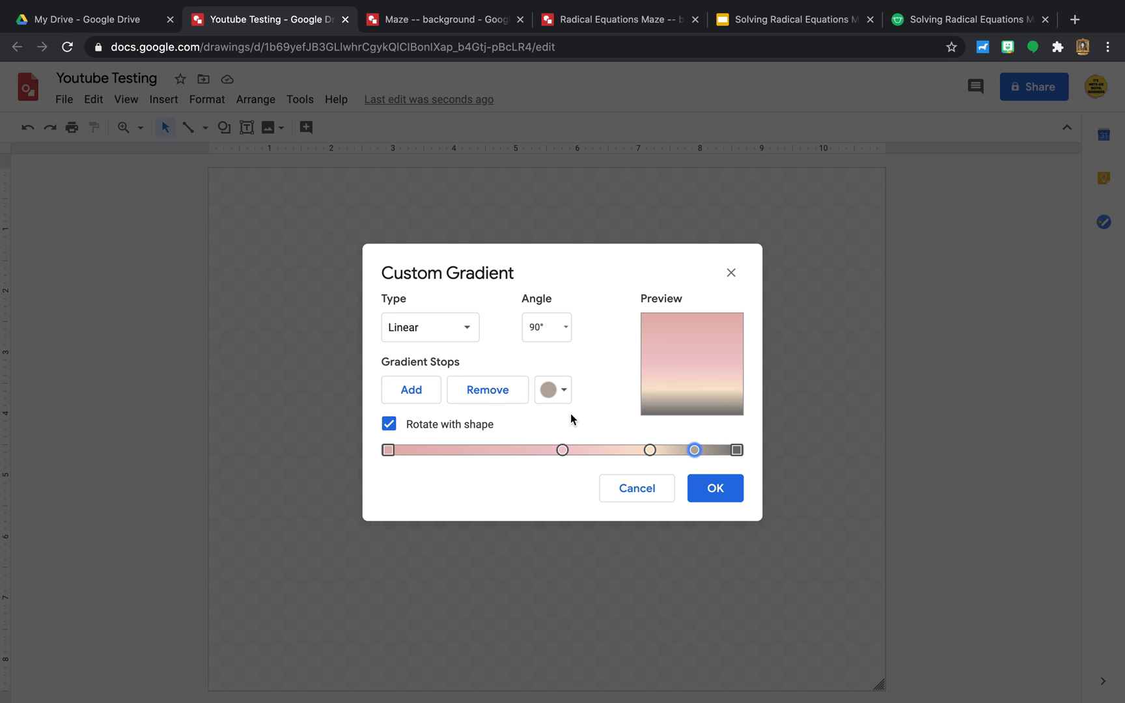
{"action": "left_click", "coordinate": [564, 397]}
{"action": "left_click", "coordinate": [602, 486]}
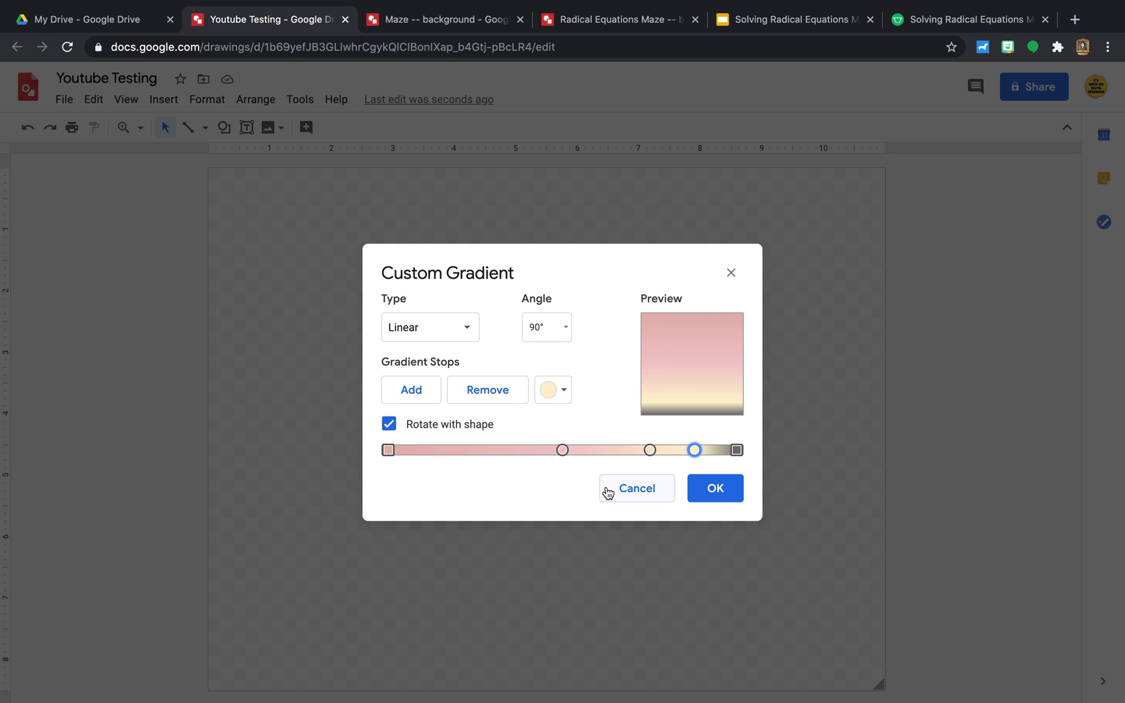
{"action": "left_click", "coordinate": [431, 385]}
{"action": "left_click", "coordinate": [564, 392]}
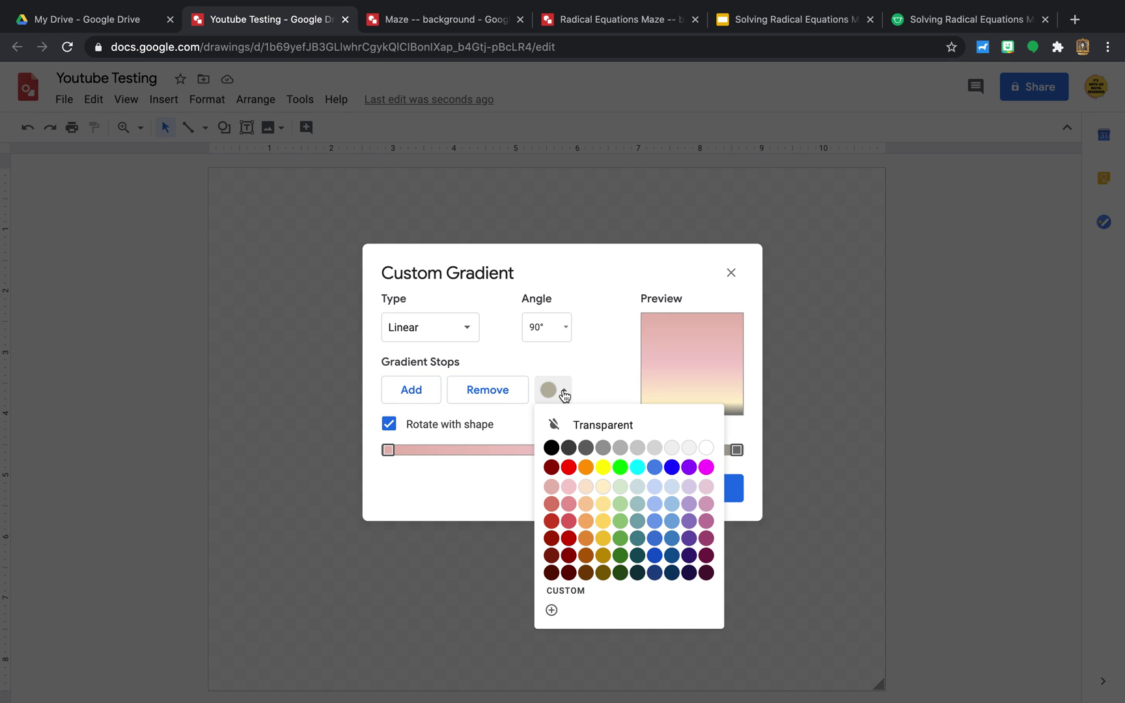
{"action": "left_click", "coordinate": [622, 488]}
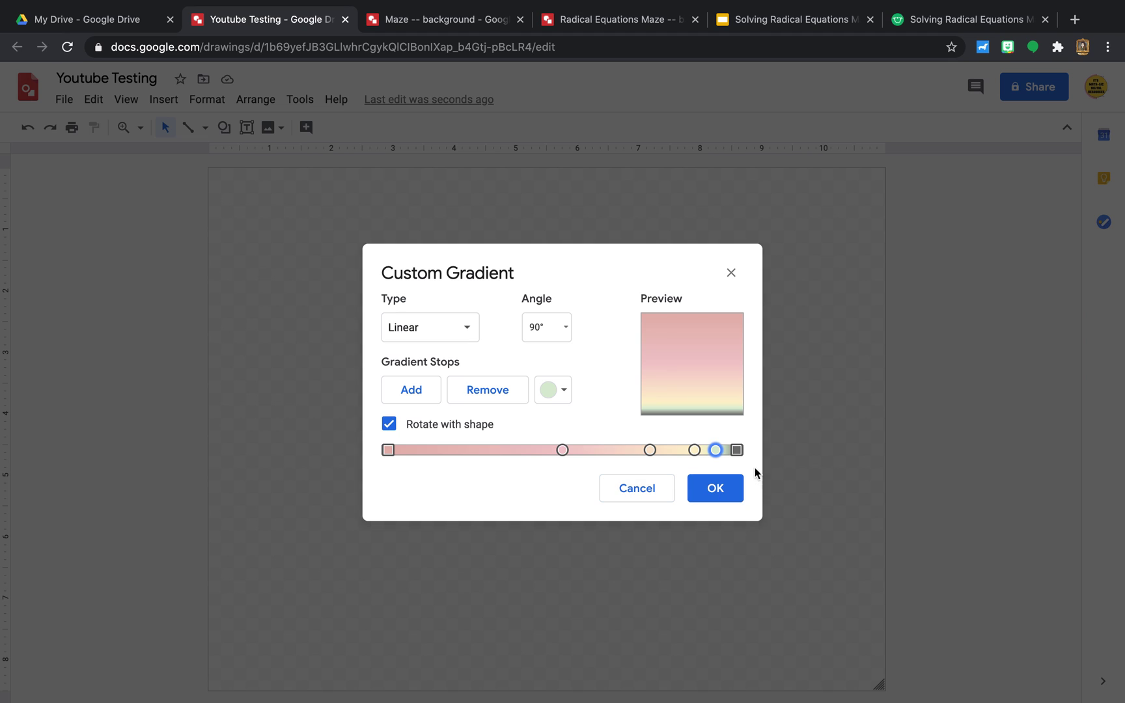
{"action": "left_click", "coordinate": [736, 449]}
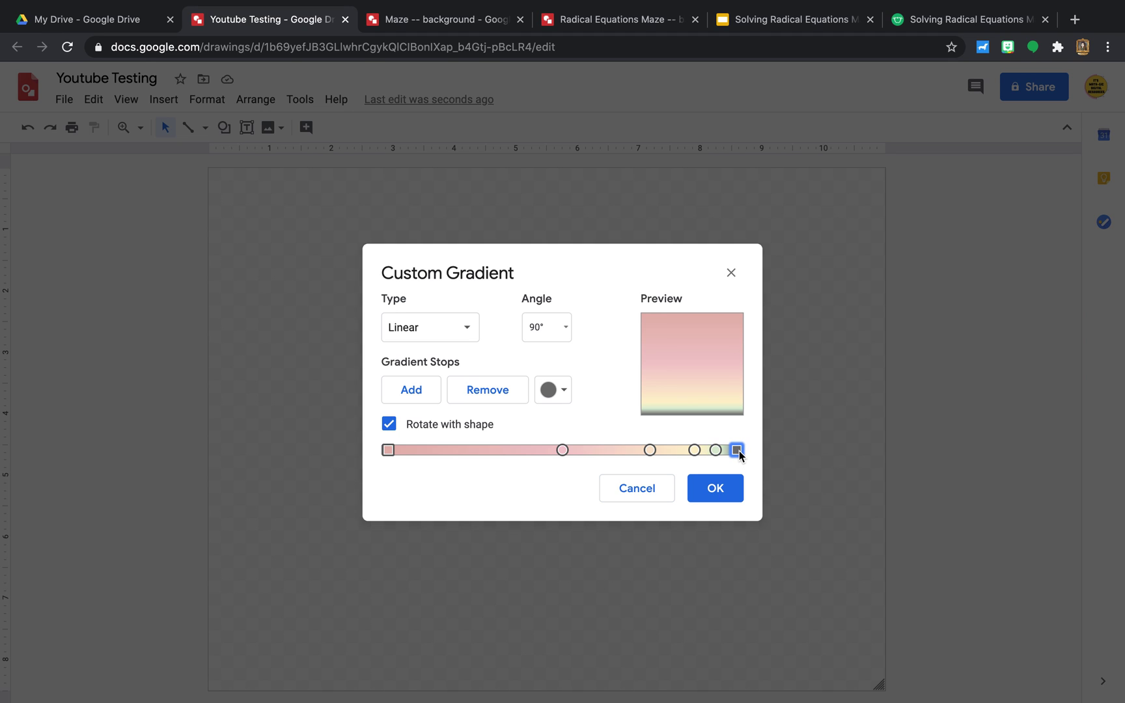
{"action": "left_click", "coordinate": [564, 391]}
{"action": "left_click", "coordinate": [654, 489]}
{"action": "left_click", "coordinate": [388, 450]}
{"action": "left_click", "coordinate": [564, 392]}
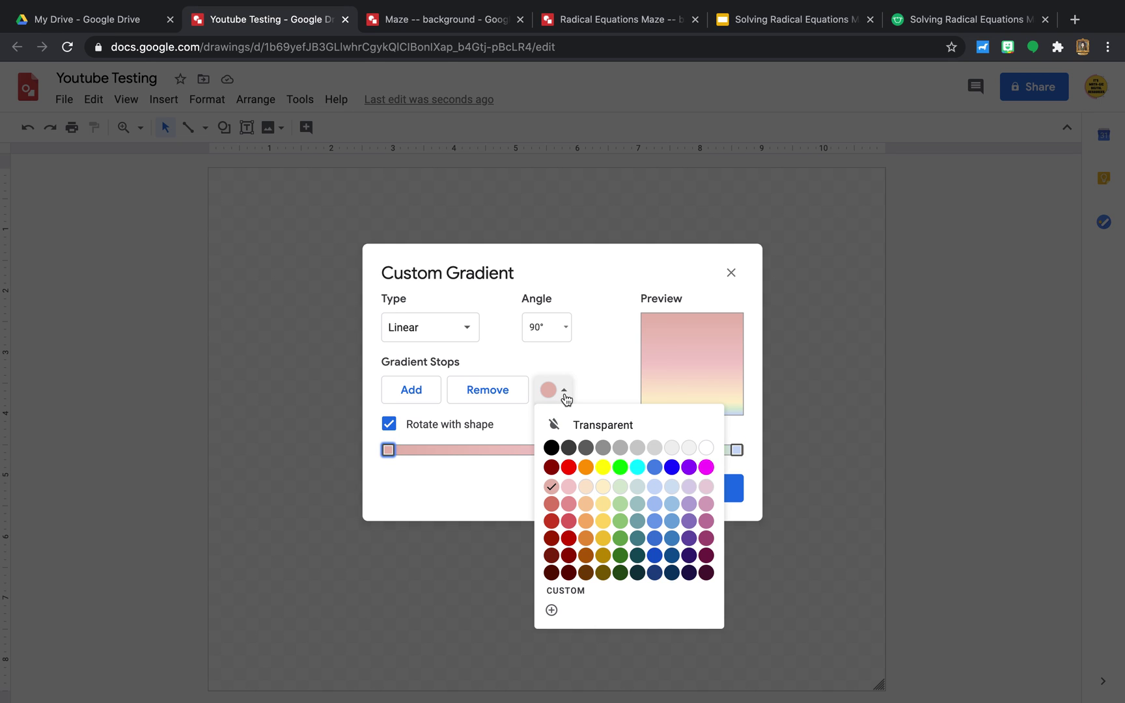
{"action": "left_click", "coordinate": [706, 449]}
- Shift the pink, peach, yellow and green stops left and apply the gradient at 135°
{"action": "mouse_move", "coordinate": [562, 449]}
{"action": "left_mouse_down"}
{"action": "mouse_move", "coordinate": [454, 462]}
{"action": "mouse_move", "coordinate": [575, 475]}
{"action": "mouse_move", "coordinate": [480, 452]}
{"action": "left_mouse_up"}
{"action": "left_click_drag", "start_coordinate": [649, 449], "coordinate": [551, 451]}
{"action": "left_click_drag", "start_coordinate": [694, 449], "coordinate": [621, 451]}
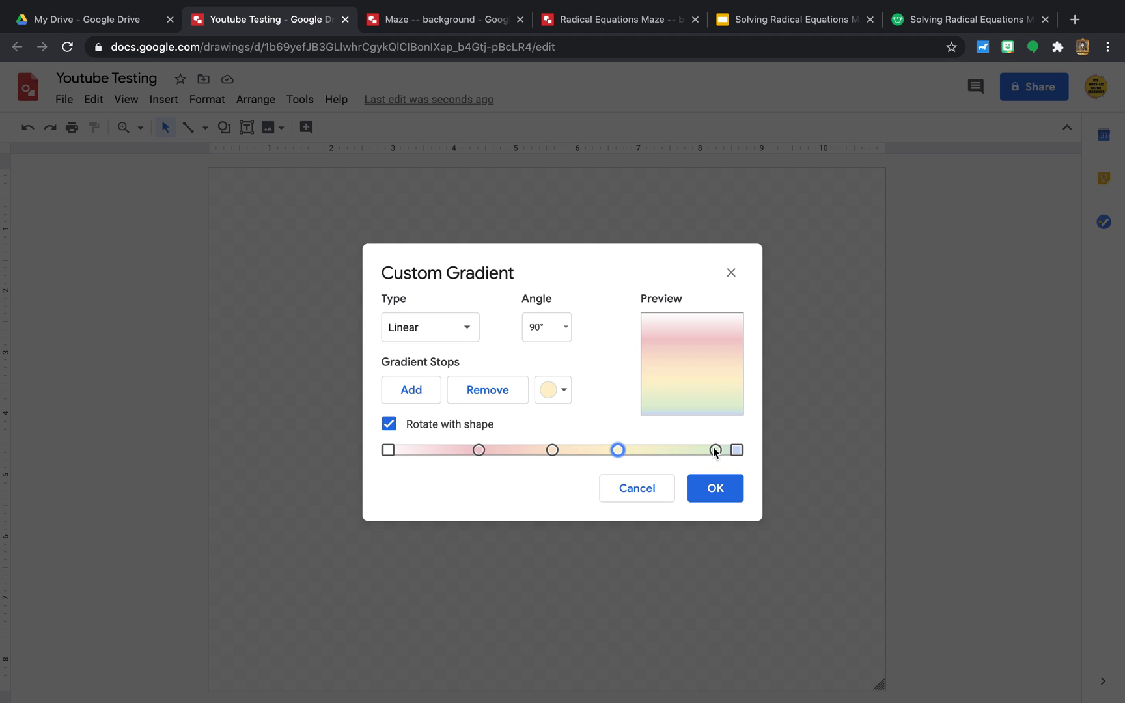
{"action": "left_click_drag", "start_coordinate": [714, 449], "coordinate": [667, 449]}
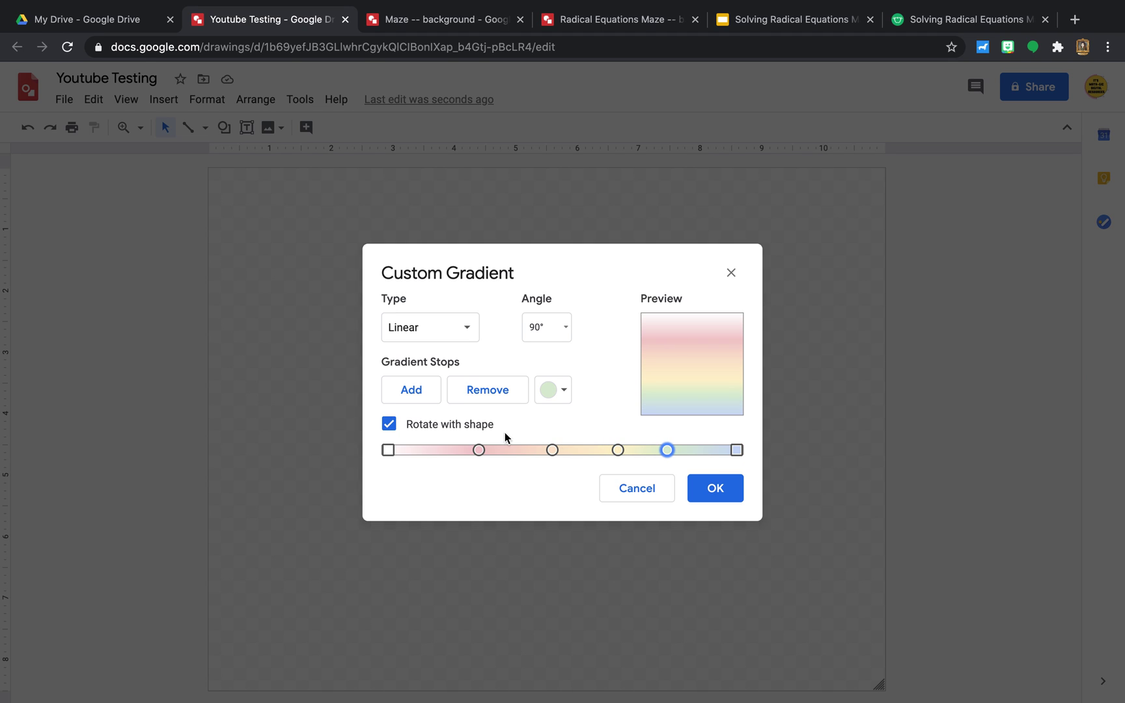
{"action": "left_click", "coordinate": [570, 328]}
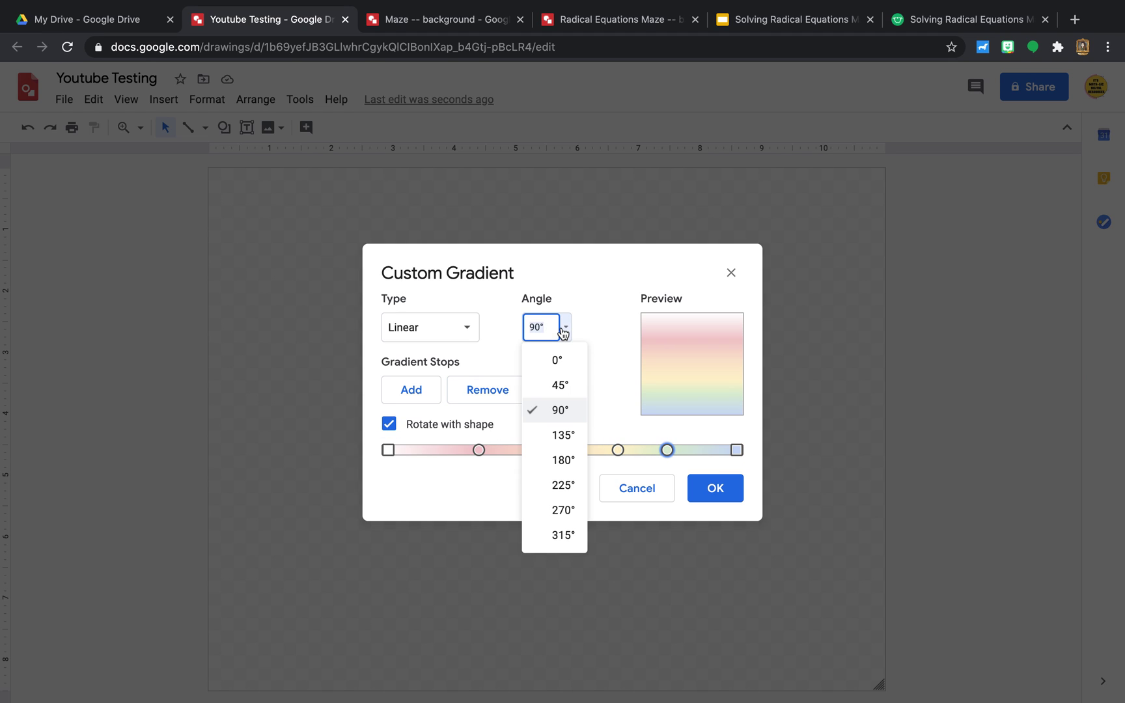
{"action": "left_click", "coordinate": [565, 438]}
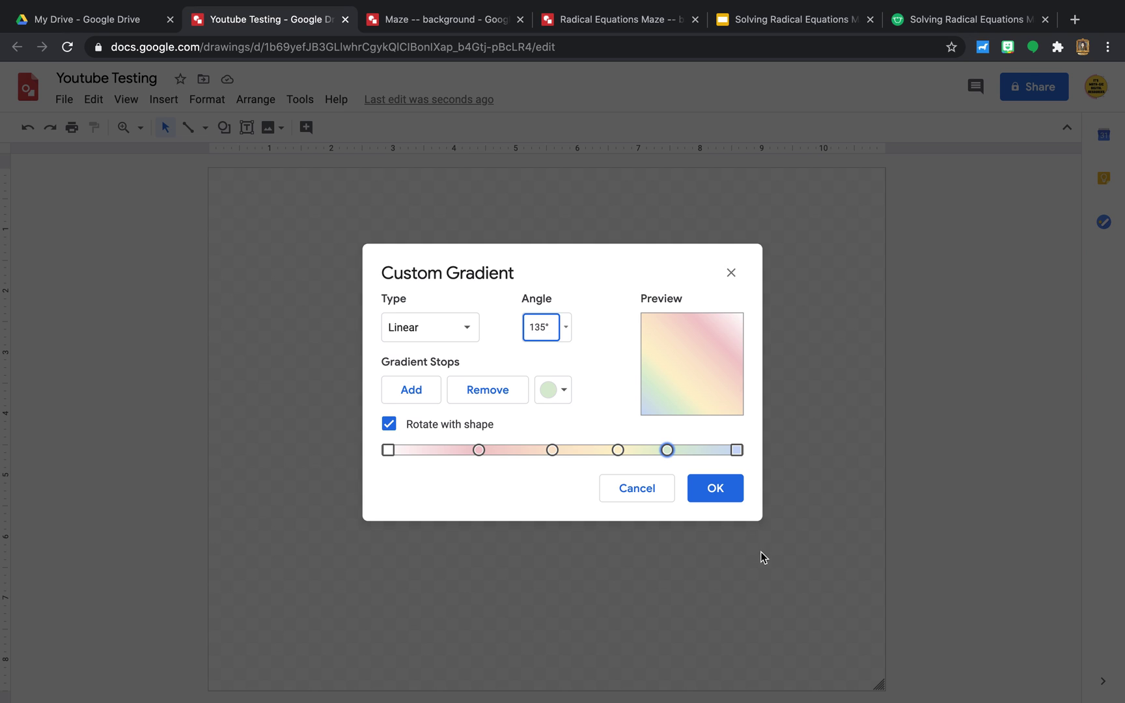
{"action": "left_click", "coordinate": [716, 490]}
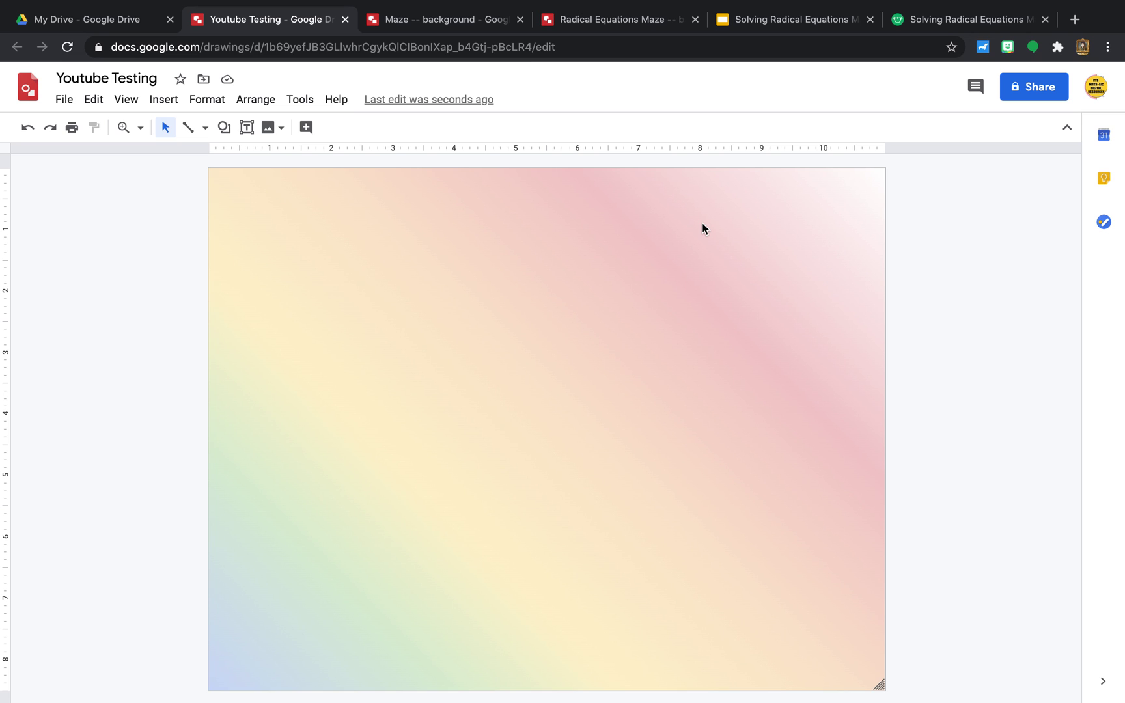
- Add a wide text box across the page top reading 'Vocabulary Maze'
{"action": "left_click", "coordinate": [249, 133]}
{"action": "mouse_move", "coordinate": [222, 175]}
{"action": "left_mouse_down"}
{"action": "mouse_move", "coordinate": [665, 241]}
{"action": "mouse_move", "coordinate": [874, 249]}
{"action": "left_mouse_up"}
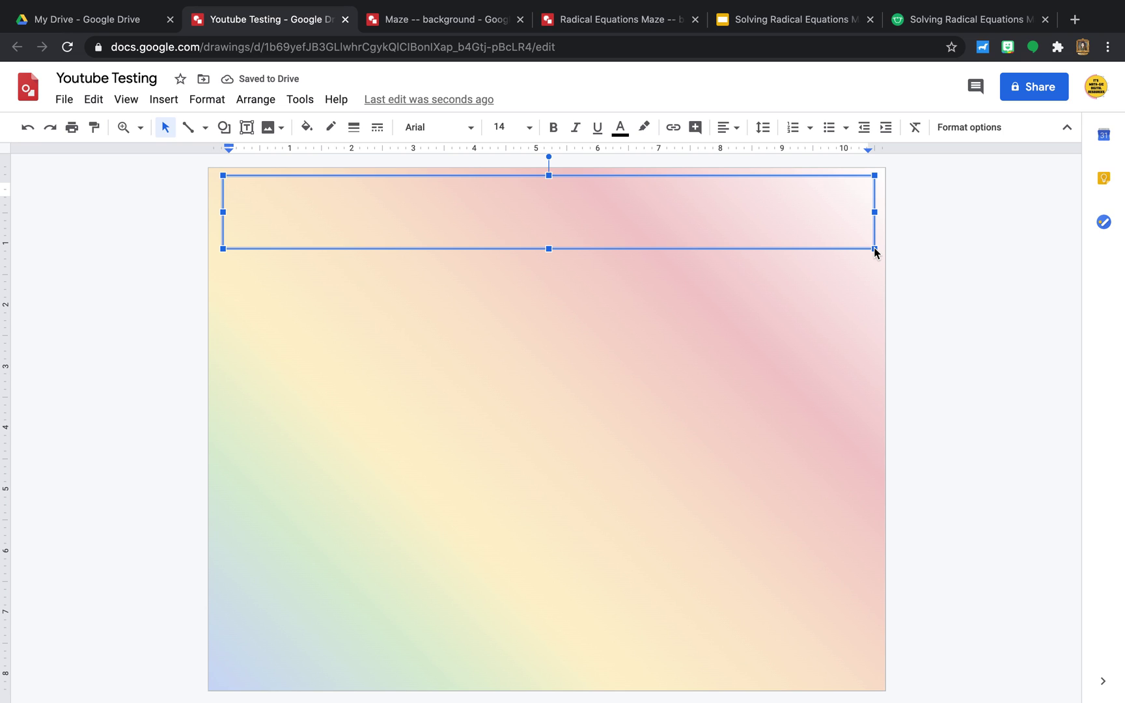
{"action": "type", "text": "Vocabular"}
{"action": "key", "text": "BackSpace"}
{"action": "type", "text": "y Maze"}
- Make the title size 36 and center it
{"action": "left_click_drag", "start_coordinate": [325, 191], "coordinate": [228, 191]}
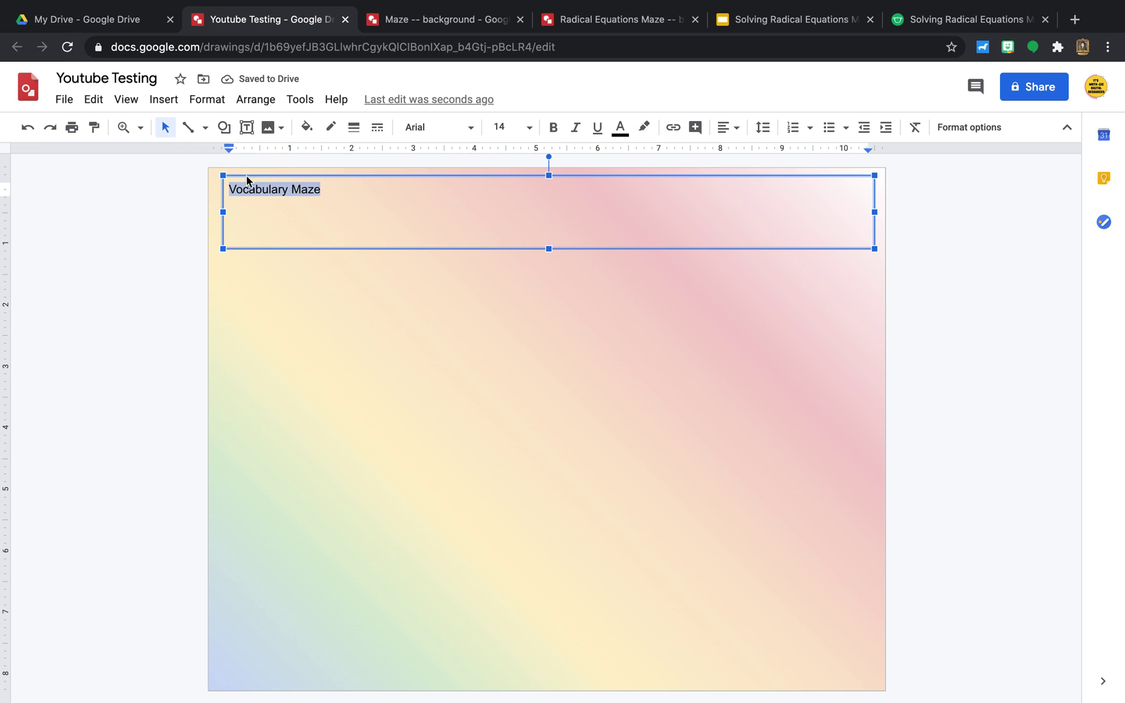
{"action": "left_click", "coordinate": [526, 128]}
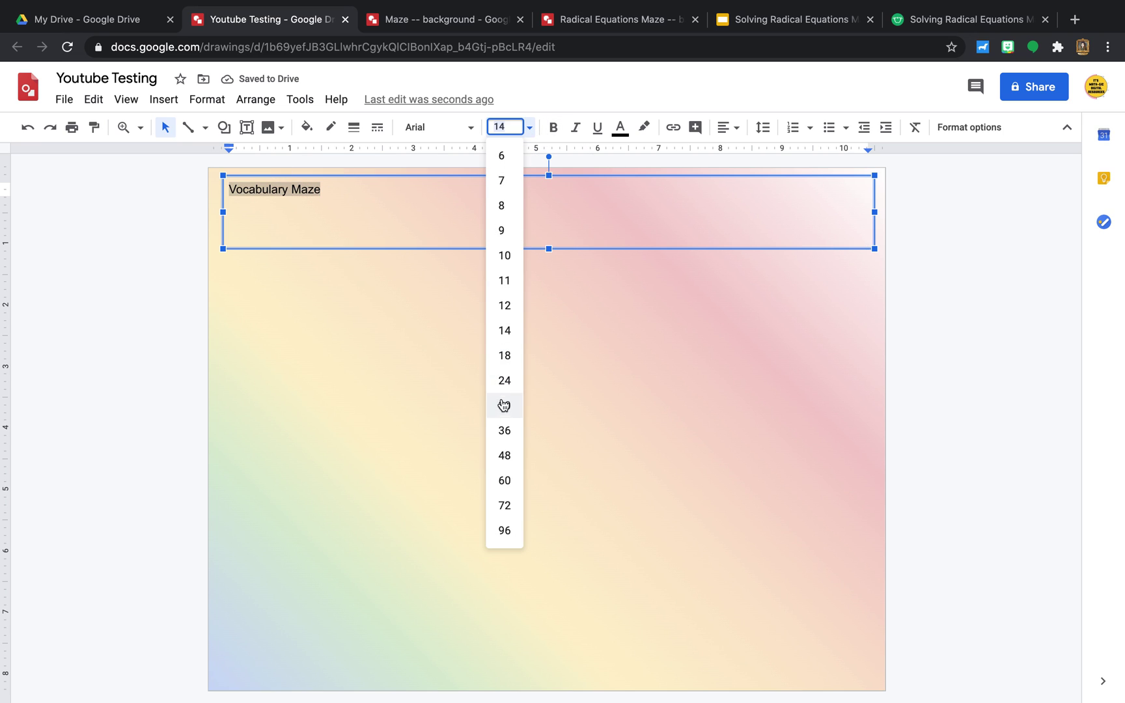
{"action": "left_click", "coordinate": [504, 430]}
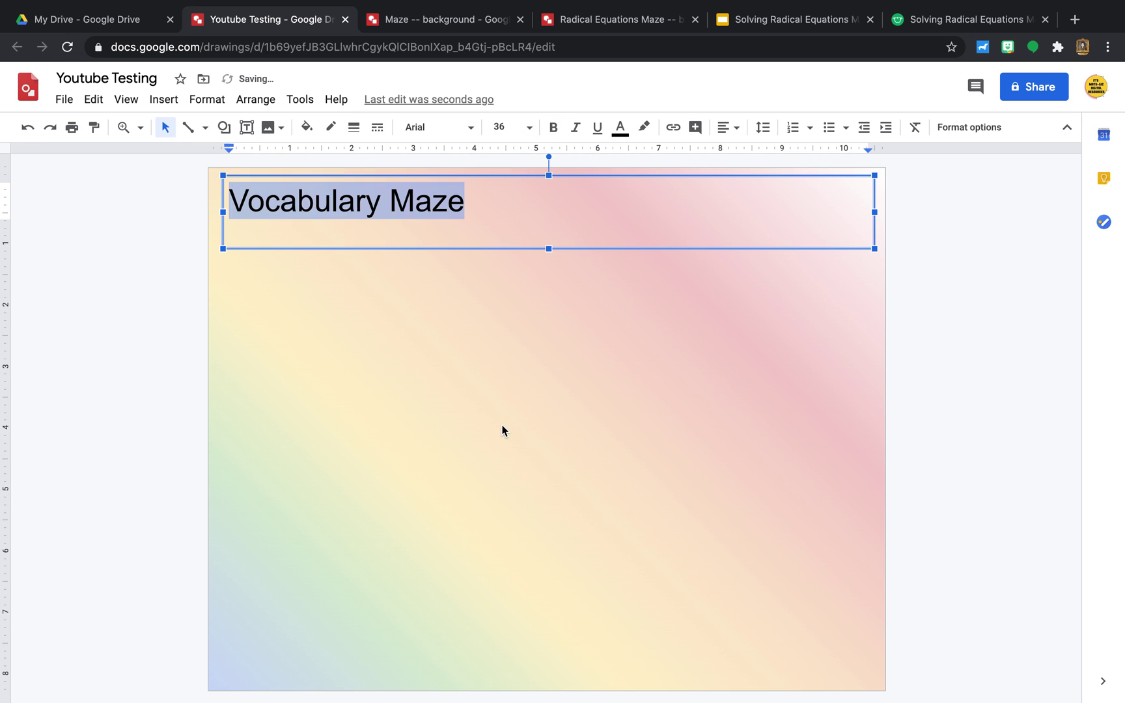
{"action": "left_click", "coordinate": [740, 127]}
{"action": "left_click", "coordinate": [750, 151]}
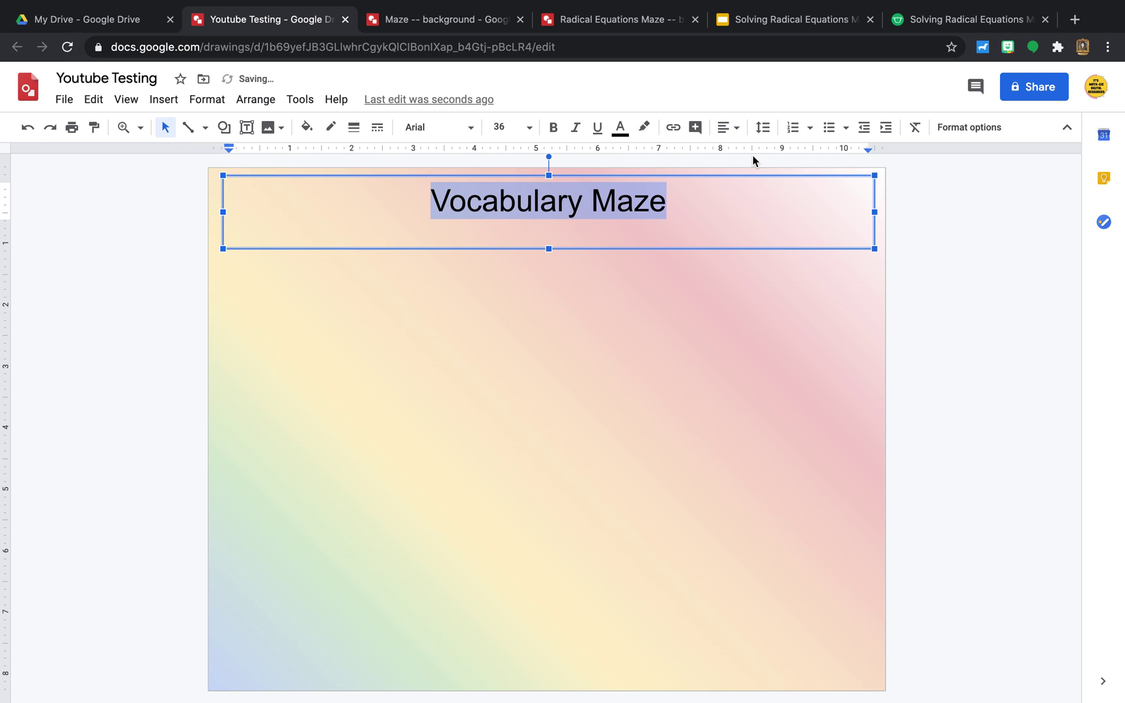
- Browse the font list and the More fonts catalogue, closing it without adding fonts
{"action": "left_click", "coordinate": [470, 129]}
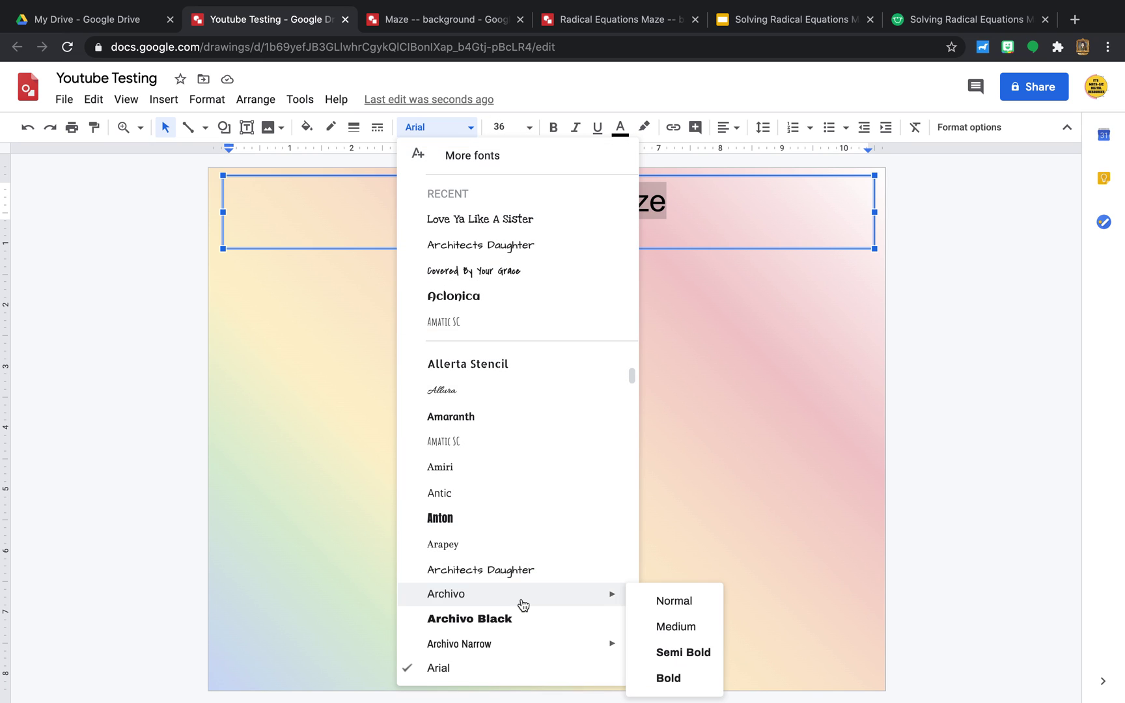
{"action": "scroll", "coordinate": [520, 605], "scroll_direction": "down", "scroll_amount": 3}
{"action": "scroll", "coordinate": [522, 606], "scroll_direction": "down", "scroll_amount": 5}
{"action": "scroll", "coordinate": [523, 605], "scroll_direction": "down", "scroll_amount": 4}
{"action": "scroll", "coordinate": [522, 605], "scroll_direction": "down", "scroll_amount": 4}
{"action": "scroll", "coordinate": [522, 606], "scroll_direction": "down", "scroll_amount": 4}
{"action": "scroll", "coordinate": [522, 605], "scroll_direction": "down", "scroll_amount": 4}
{"action": "scroll", "coordinate": [523, 605], "scroll_direction": "down", "scroll_amount": 3}
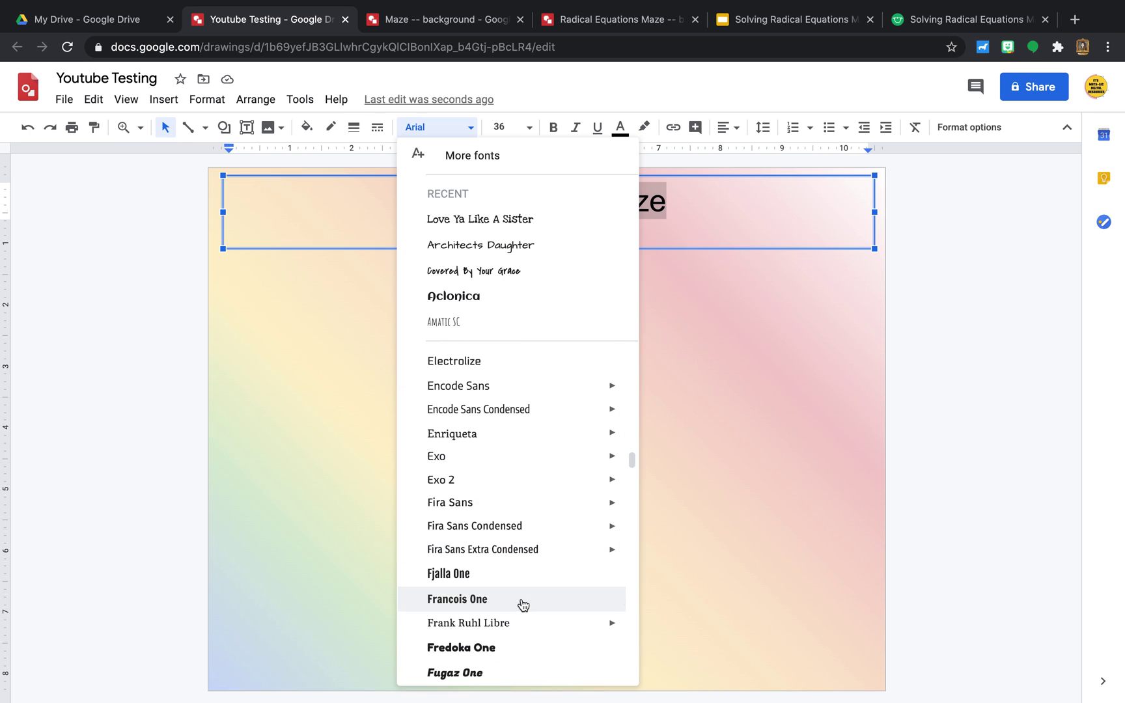
{"action": "scroll", "coordinate": [515, 409], "scroll_direction": "up", "scroll_amount": 10}
{"action": "scroll", "coordinate": [515, 409], "scroll_direction": "up", "scroll_amount": 10}
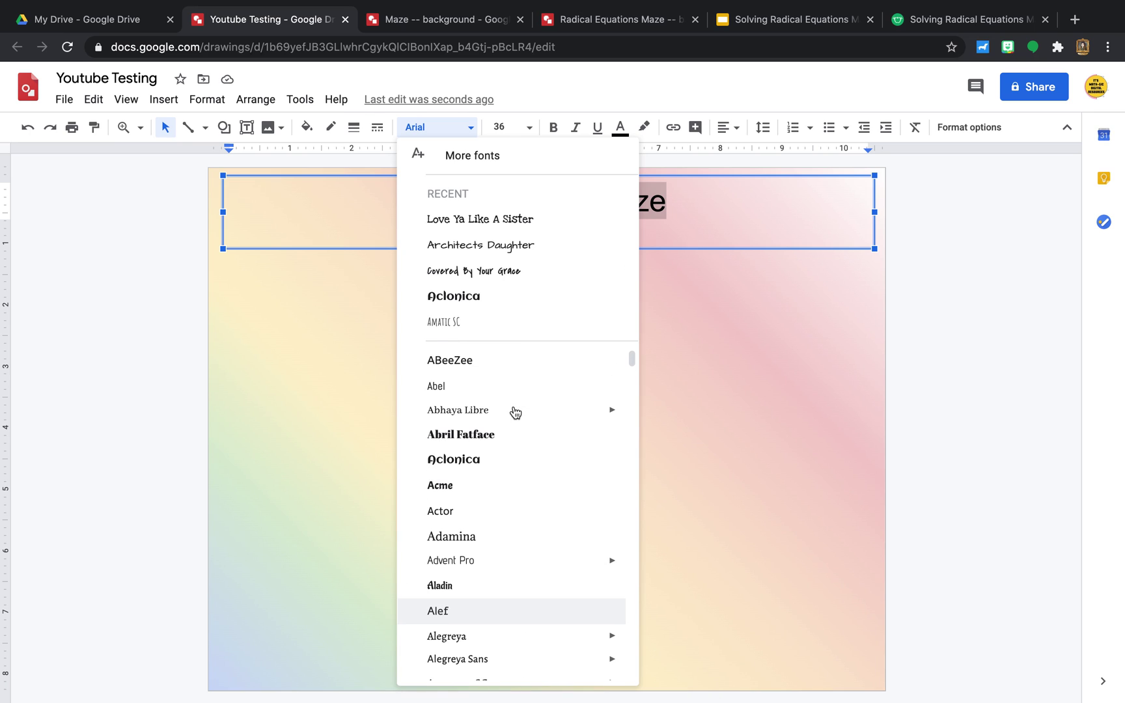
{"action": "left_click", "coordinate": [515, 161]}
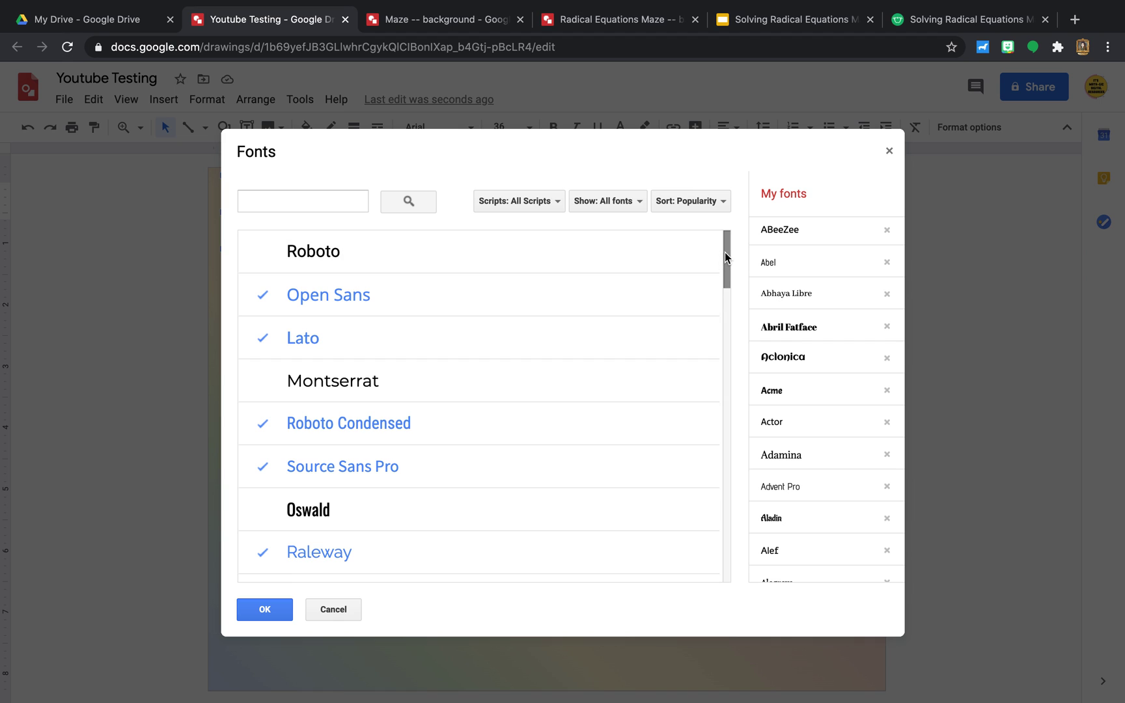
{"action": "left_click_drag", "start_coordinate": [725, 254], "coordinate": [721, 550]}
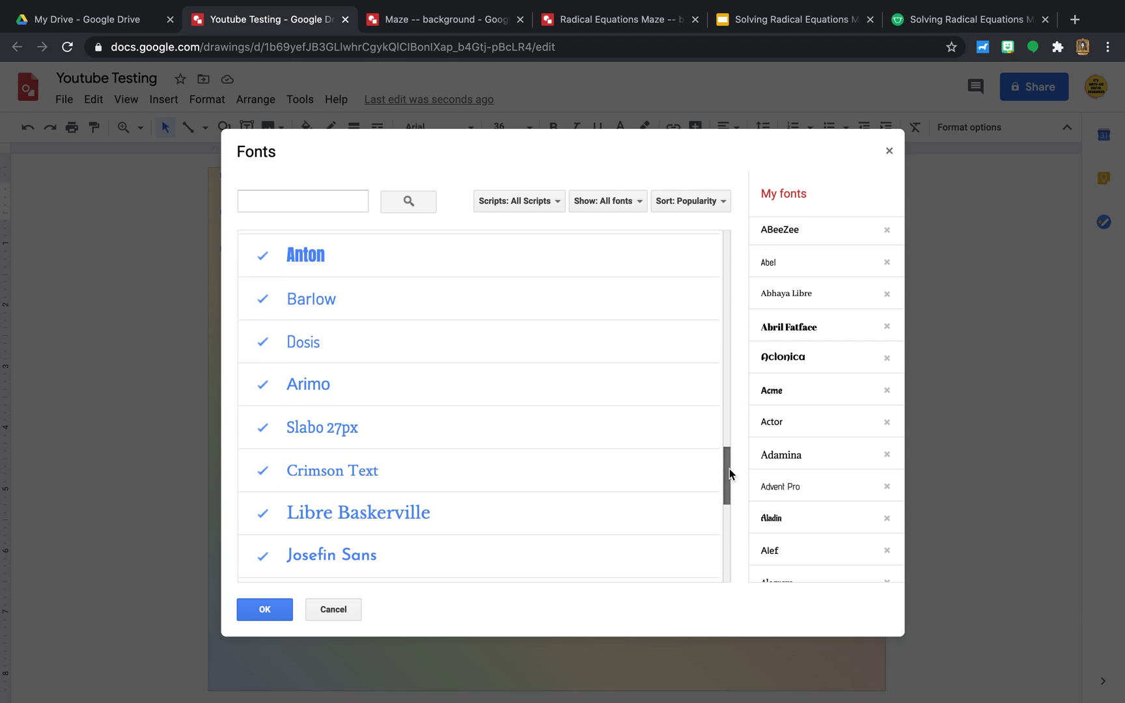
{"action": "scroll", "coordinate": [723, 397], "scroll_direction": "up", "scroll_amount": 10}
{"action": "scroll", "coordinate": [715, 324], "scroll_direction": "up", "scroll_amount": 2}
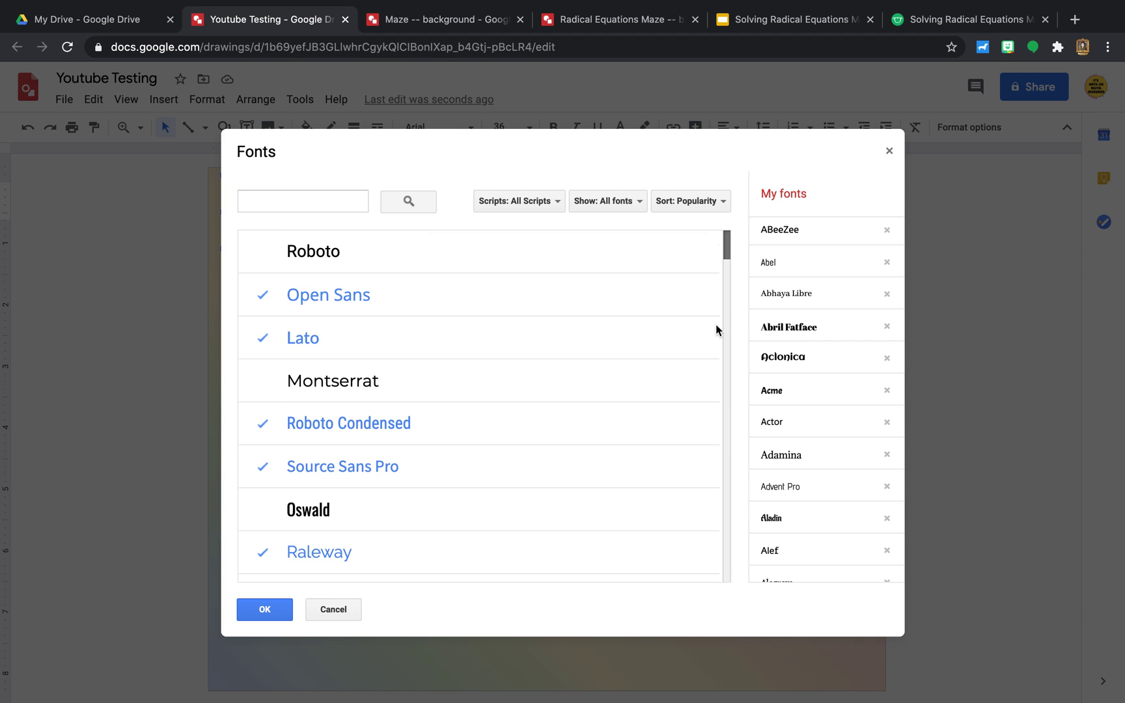
{"action": "left_click", "coordinate": [340, 611]}
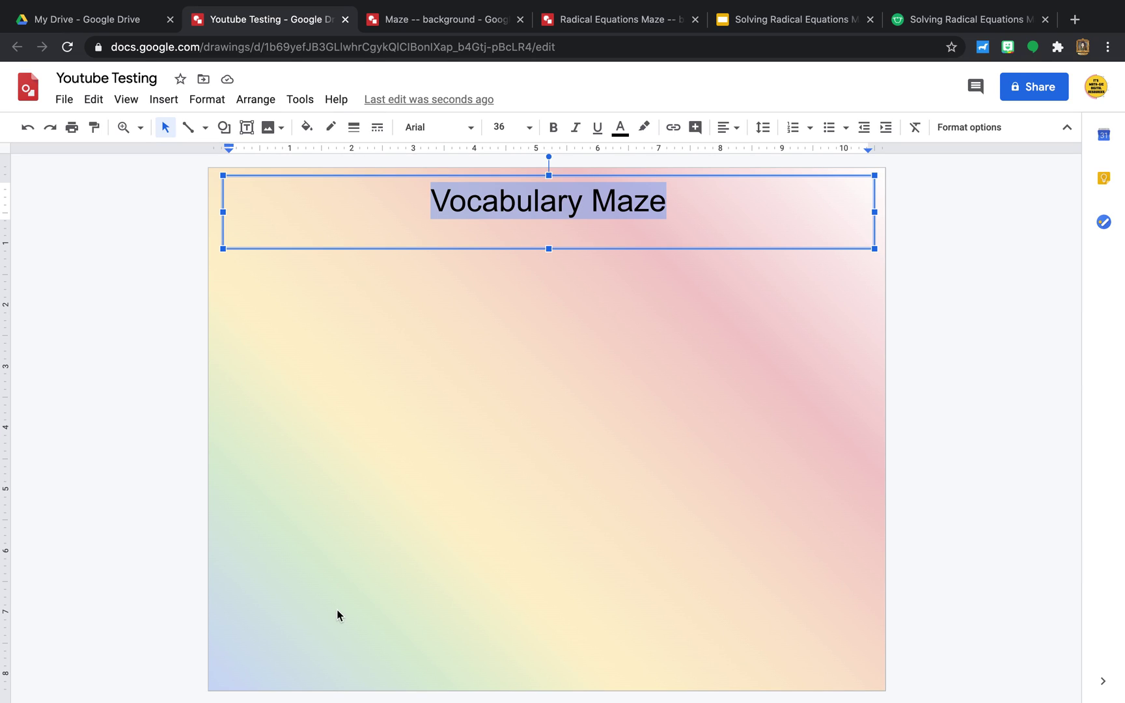
- Set the title font to Love Ya Like A Sister and leave the text box
{"action": "left_click", "coordinate": [470, 130]}
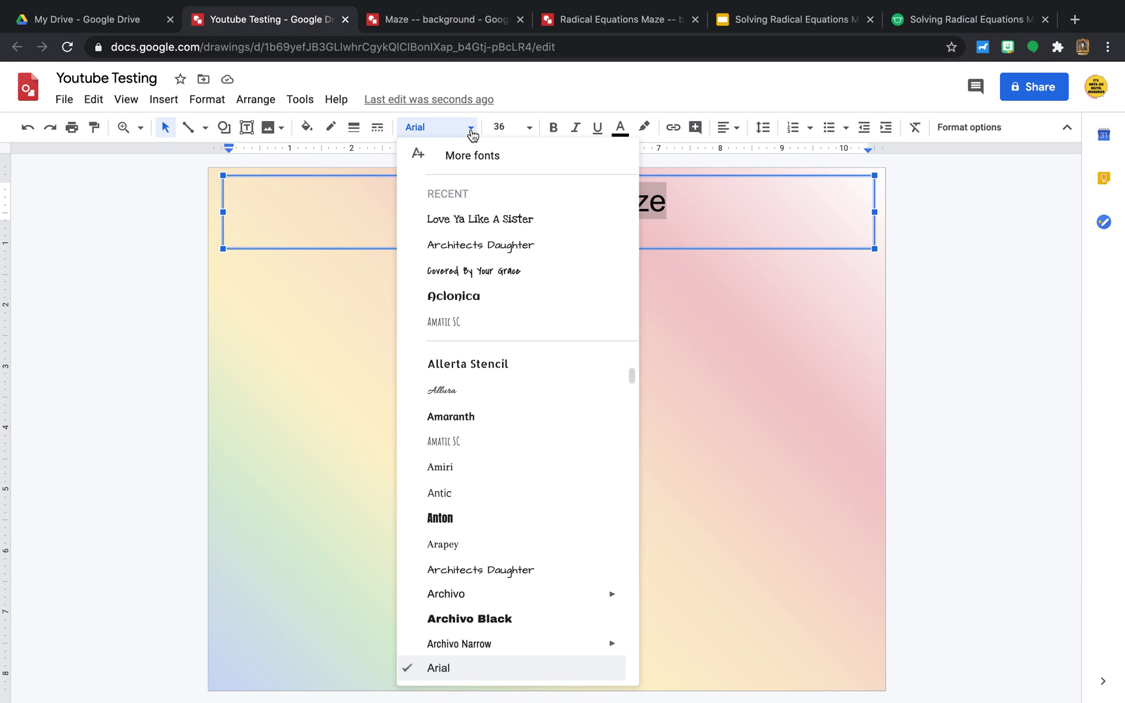
{"action": "left_click", "coordinate": [466, 220]}
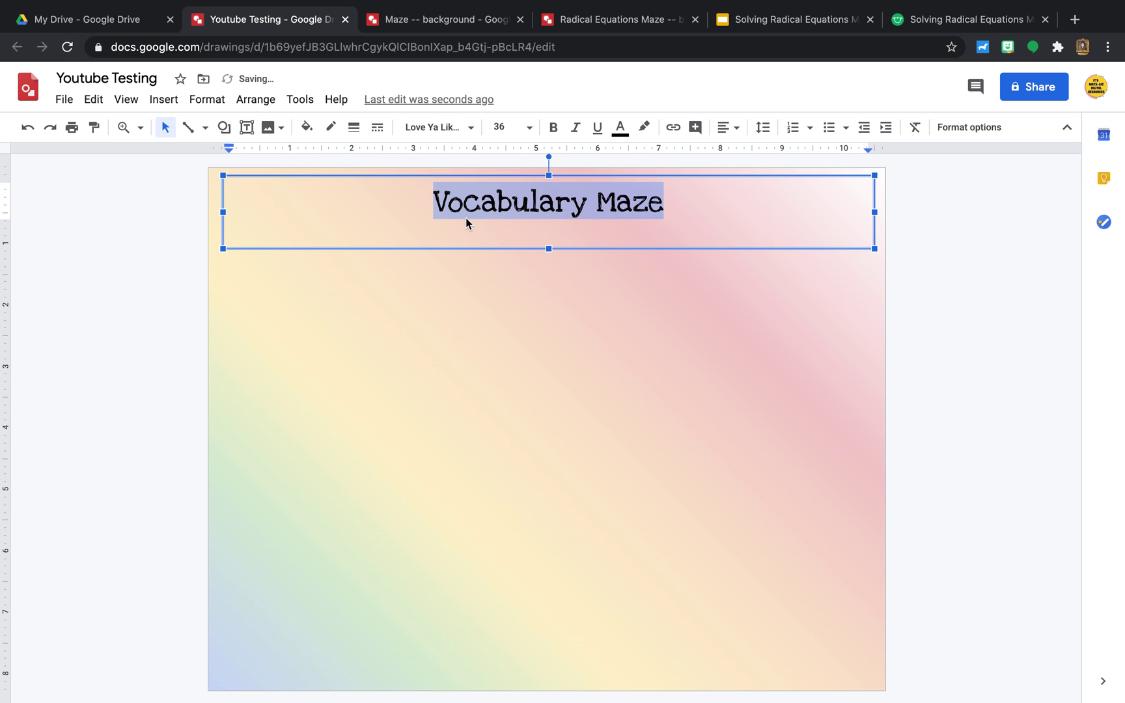
{"action": "left_click", "coordinate": [566, 375]}
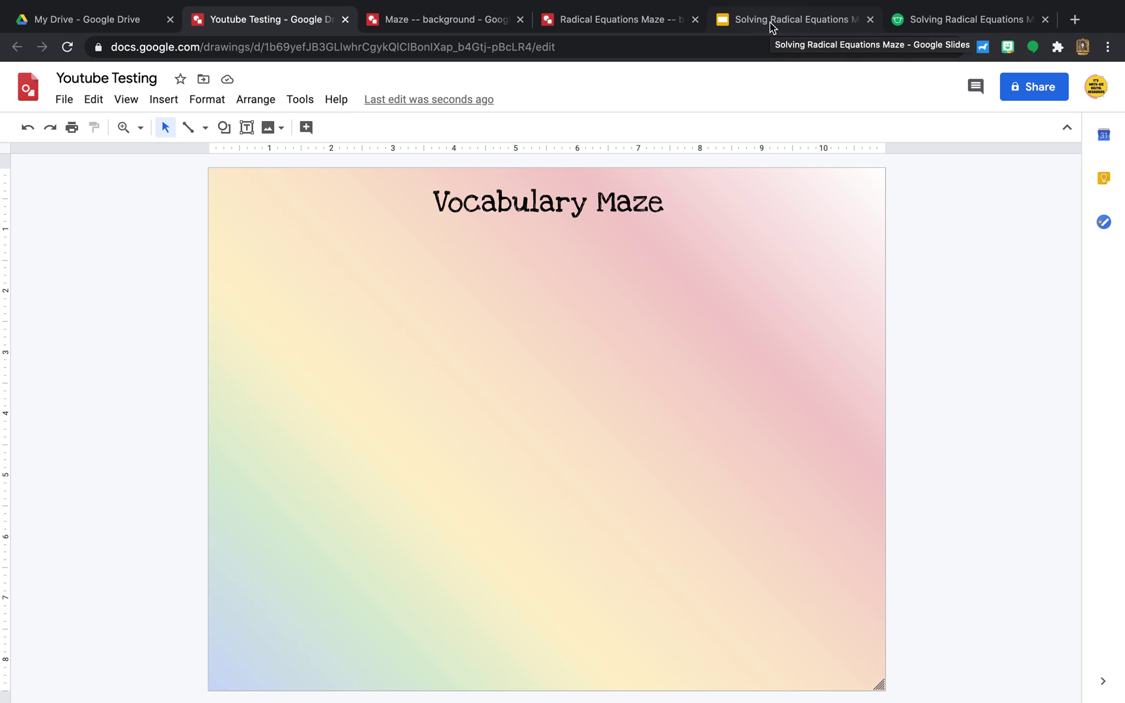
- Draw a rounded rectangle near the page's bottom-left corner
{"action": "left_click", "coordinate": [229, 133]}
{"action": "mouse_move", "coordinate": [262, 156]}
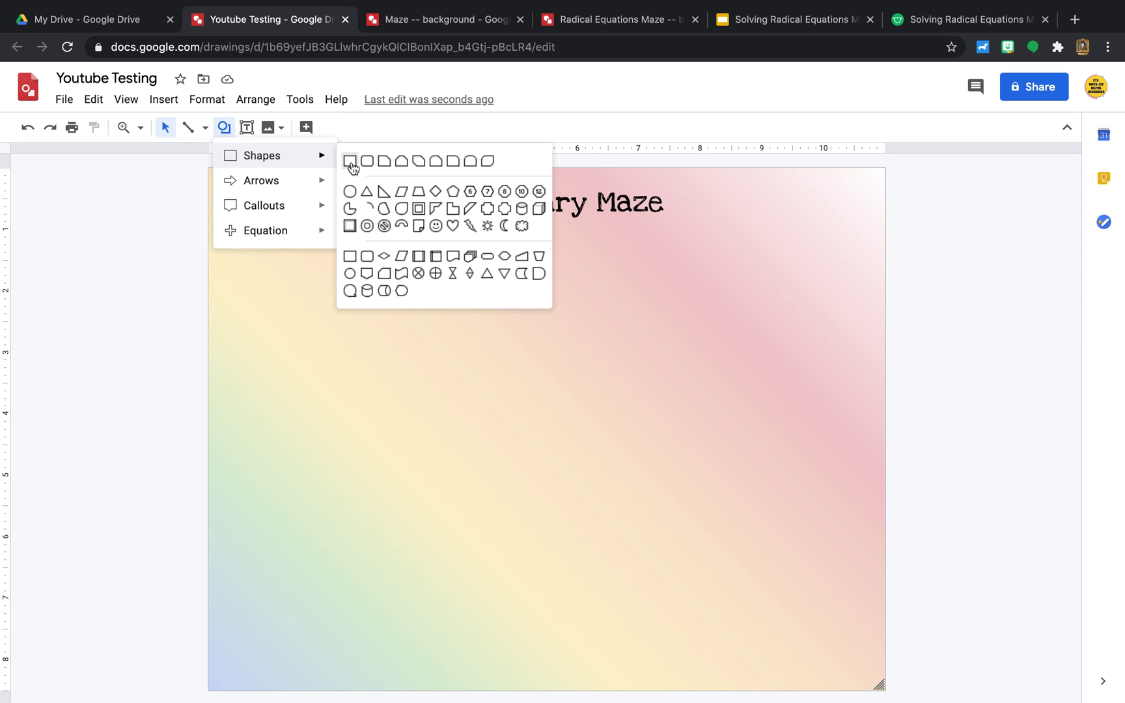
{"action": "left_click", "coordinate": [368, 163]}
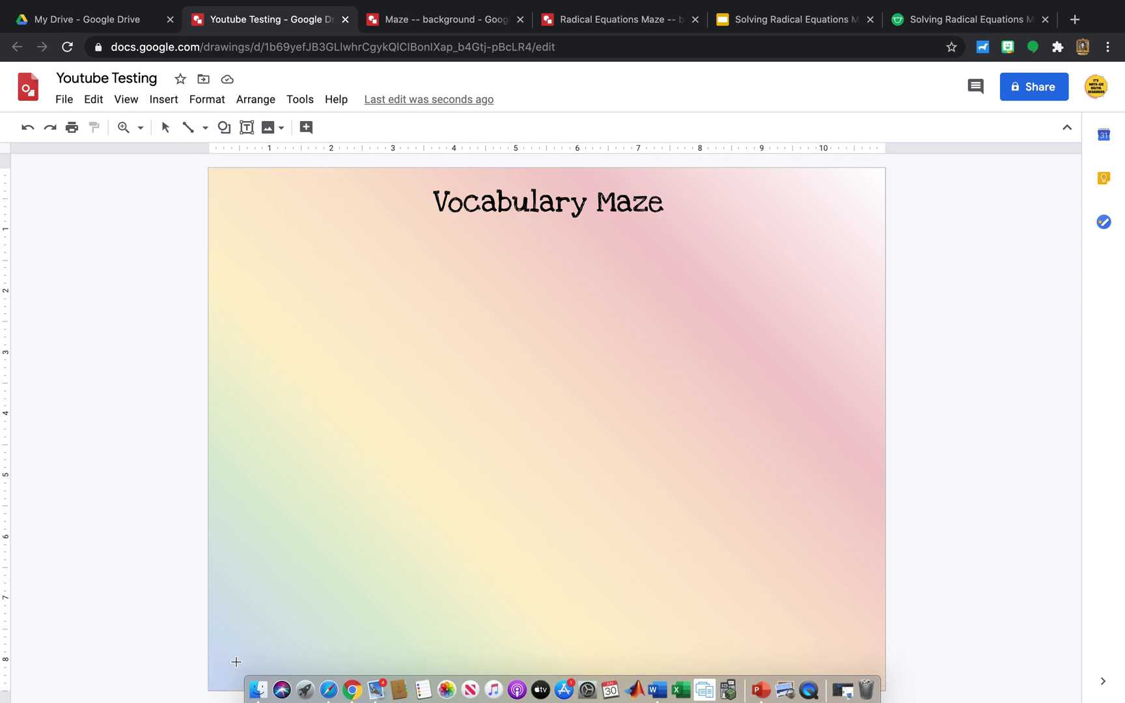
{"action": "left_click_drag", "start_coordinate": [239, 602], "coordinate": [339, 674]}
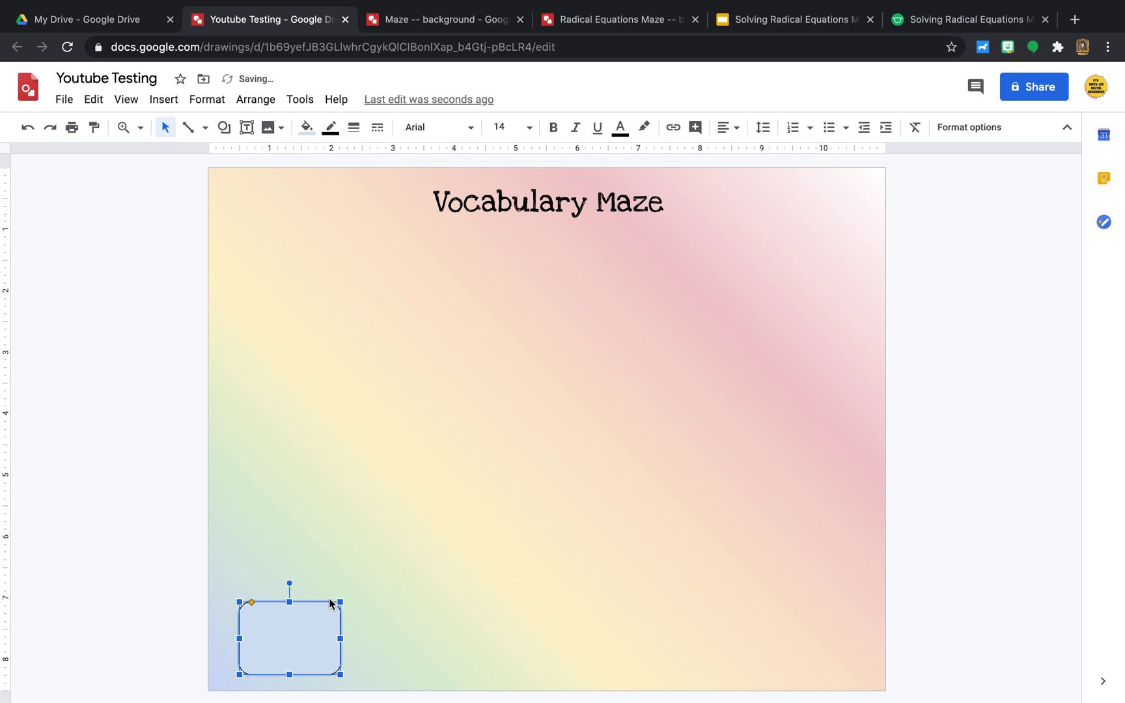
{"action": "left_click_drag", "start_coordinate": [328, 603], "coordinate": [329, 600]}
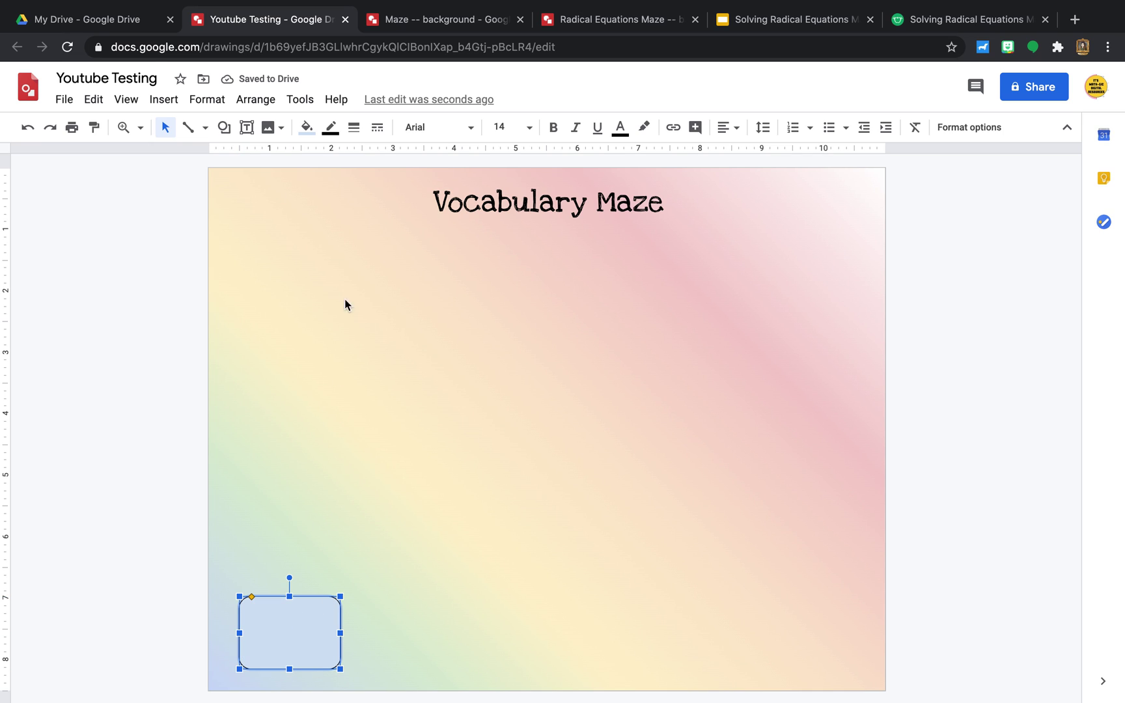
- Give the rounded rectangle a white fill and a 3px border
{"action": "left_click", "coordinate": [307, 127]}
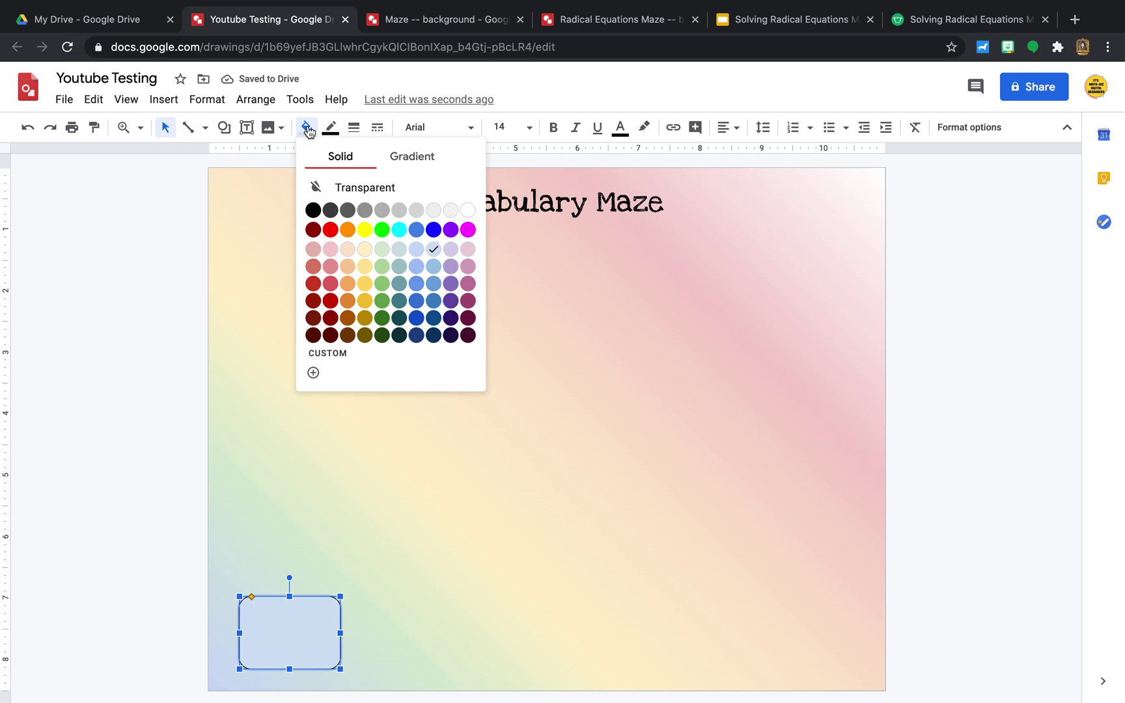
{"action": "left_click", "coordinate": [472, 210]}
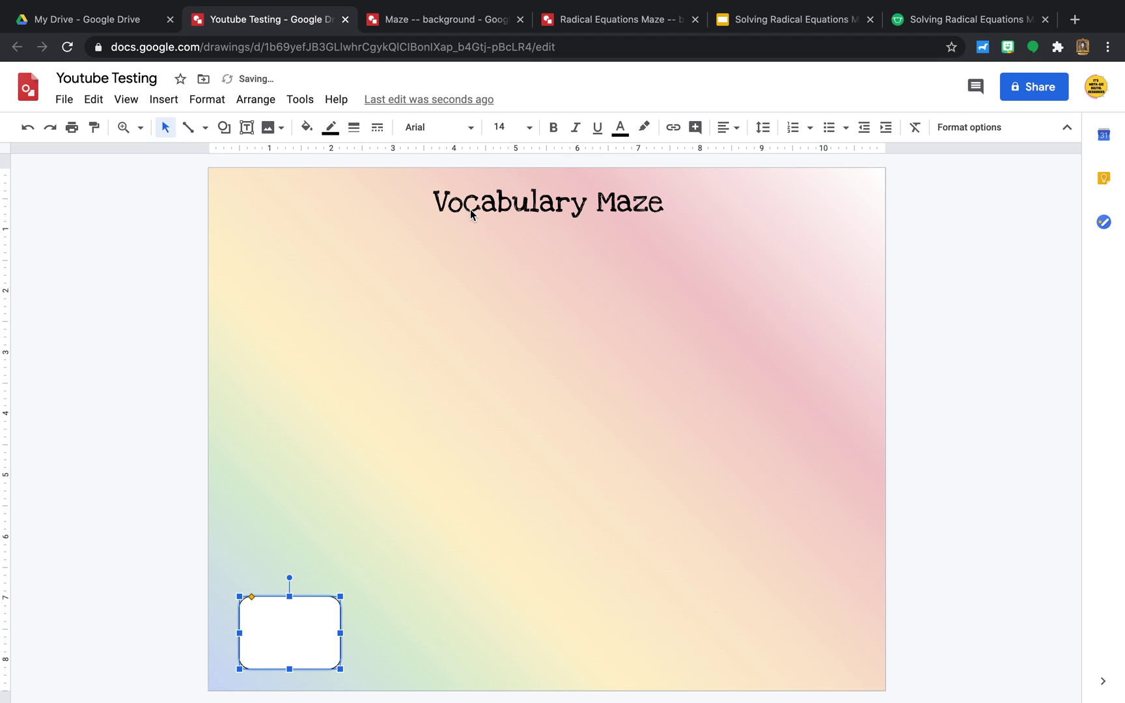
{"action": "left_click", "coordinate": [353, 127]}
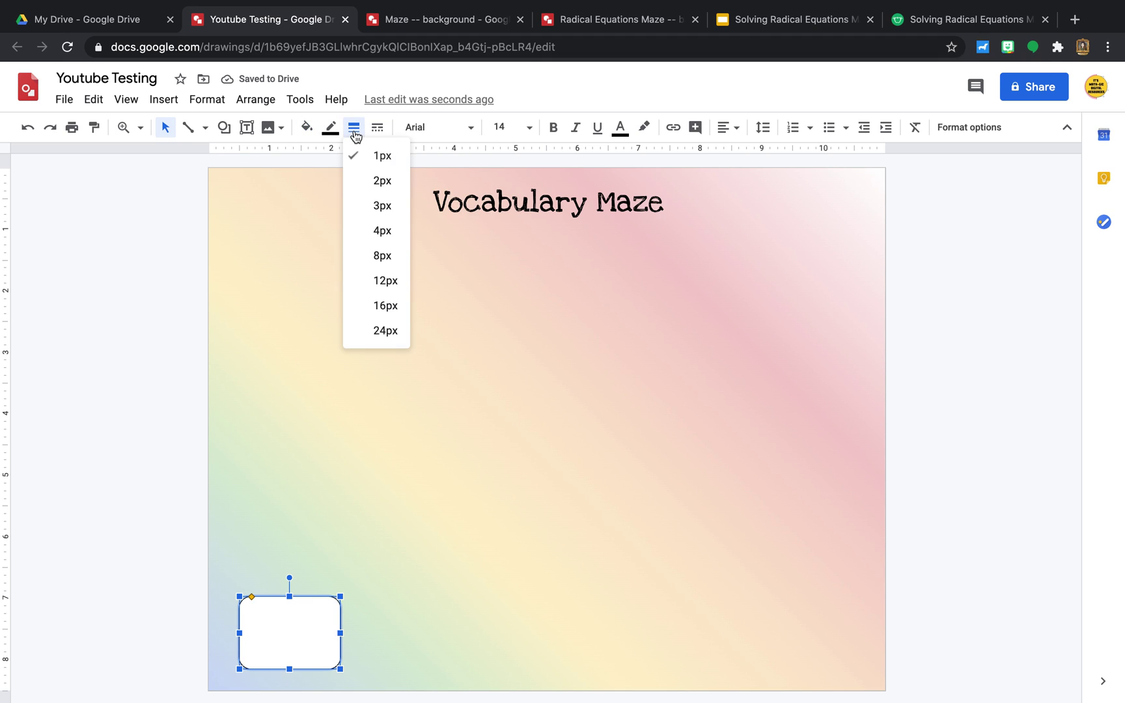
{"action": "left_click", "coordinate": [382, 206]}
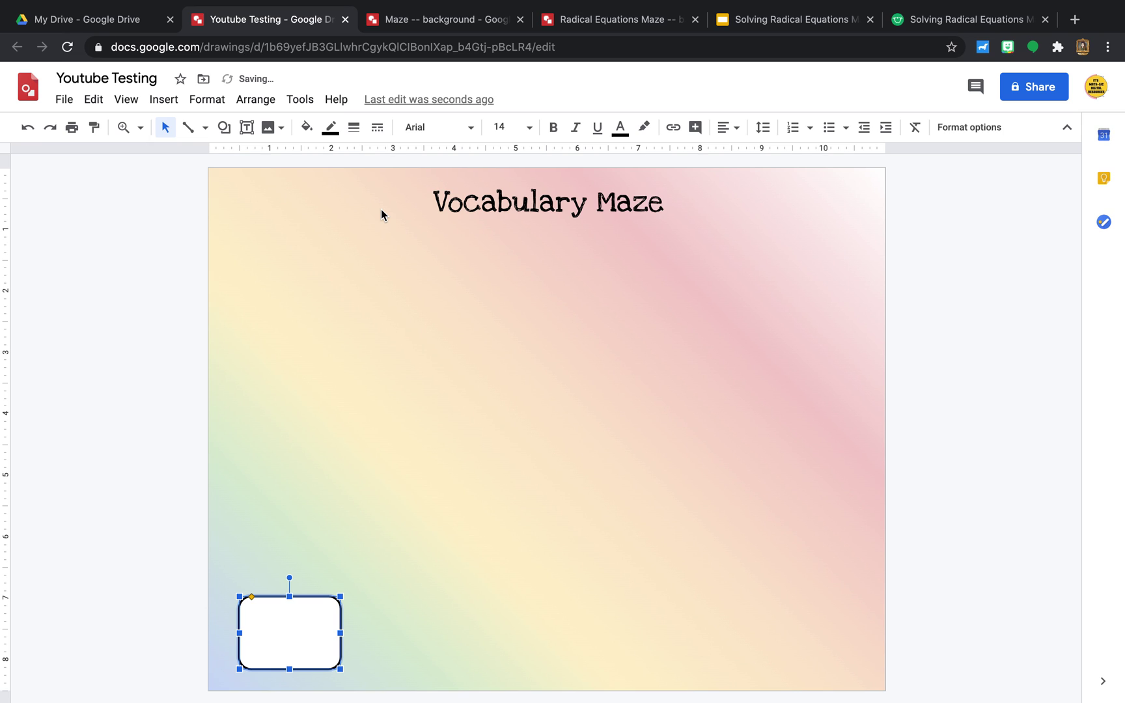
{"action": "left_click", "coordinate": [410, 569]}
{"action": "left_click", "coordinate": [330, 638]}
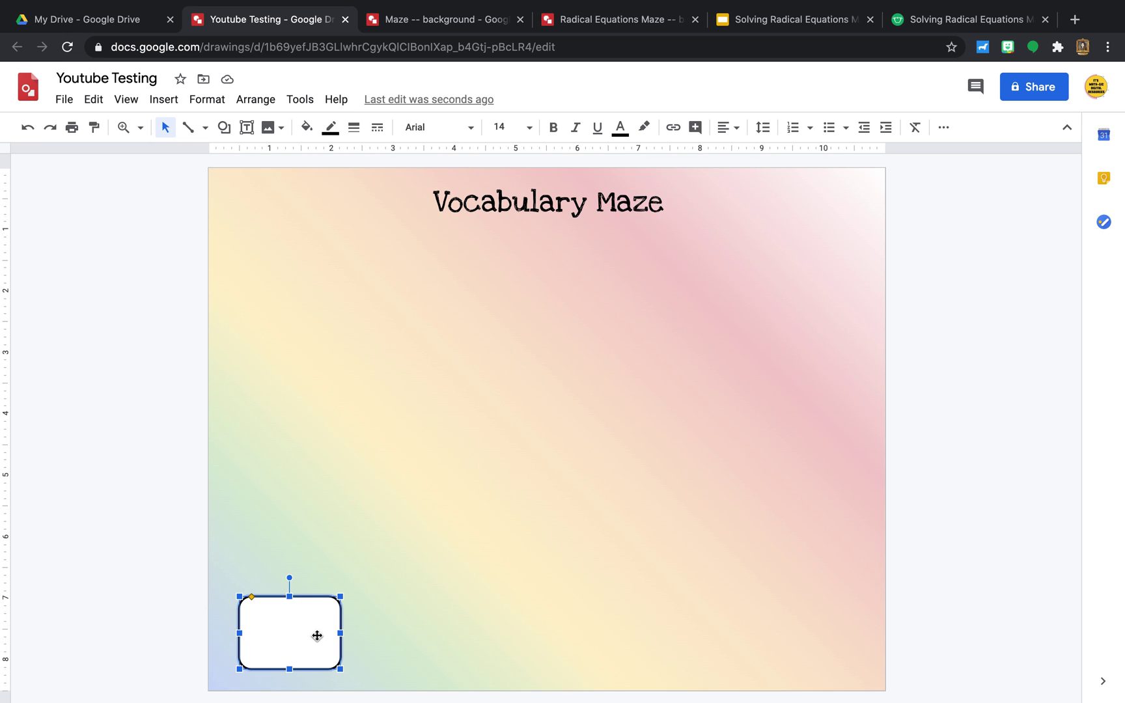
- Make three copies of the box with Ctrl+D, placing them rightward and lining up the row's ends
{"action": "key", "text": "ctrl+d"}
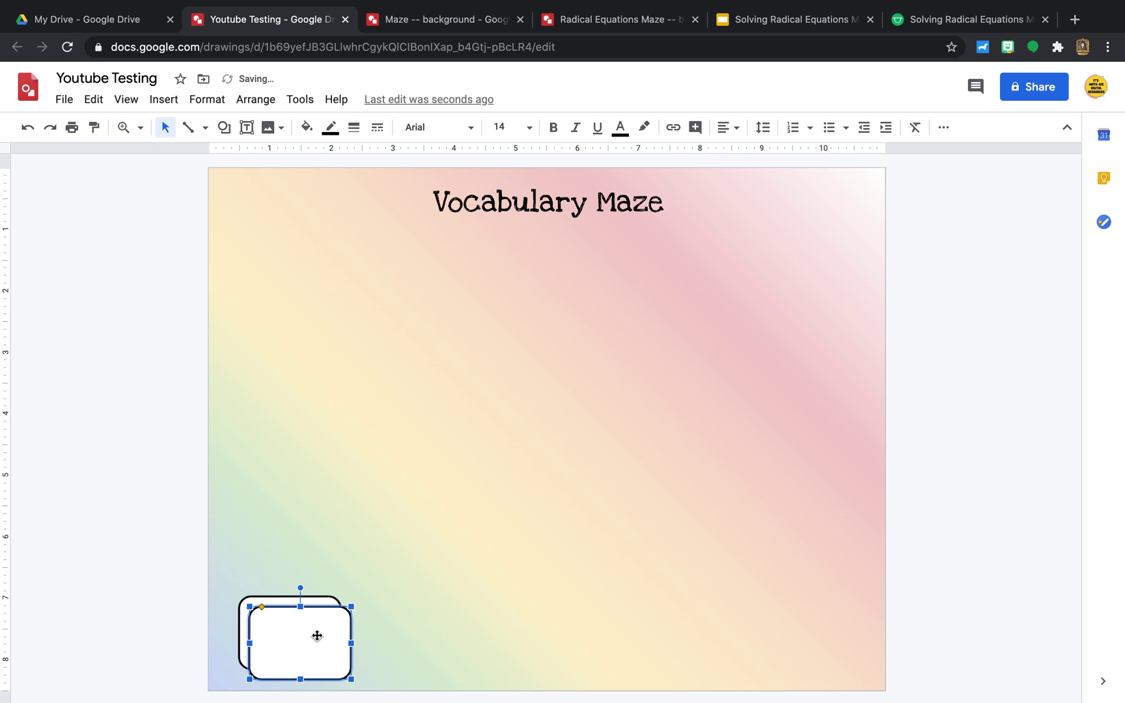
{"action": "left_click_drag", "start_coordinate": [317, 636], "coordinate": [475, 625]}
{"action": "key", "text": "ctrl+d"}
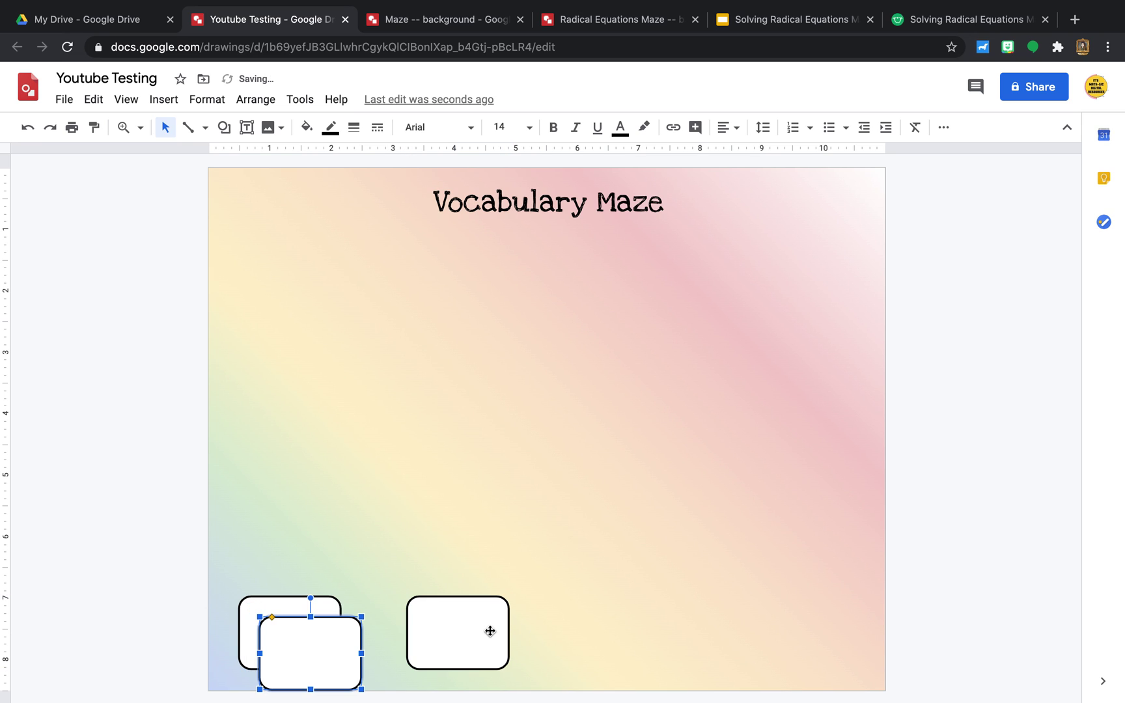
{"action": "left_click_drag", "start_coordinate": [334, 647], "coordinate": [667, 629]}
{"action": "key", "text": "ctrl+d"}
{"action": "left_click_drag", "start_coordinate": [336, 664], "coordinate": [831, 628]}
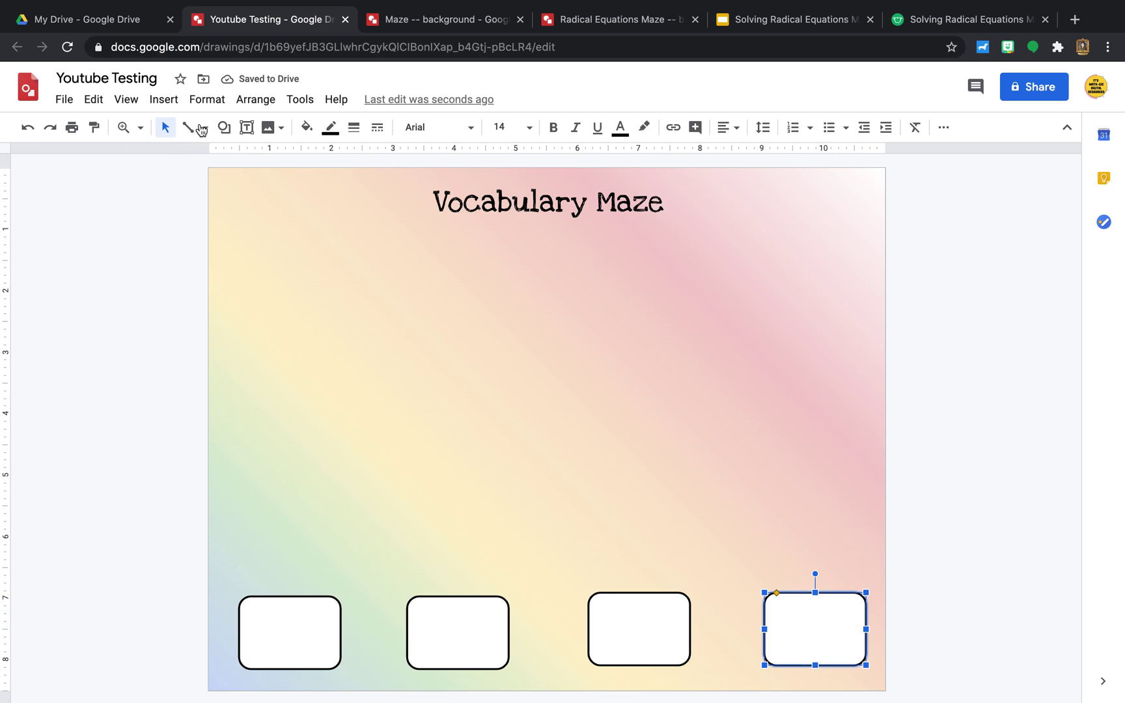
{"action": "left_click_drag", "start_coordinate": [293, 610], "coordinate": [288, 624]}
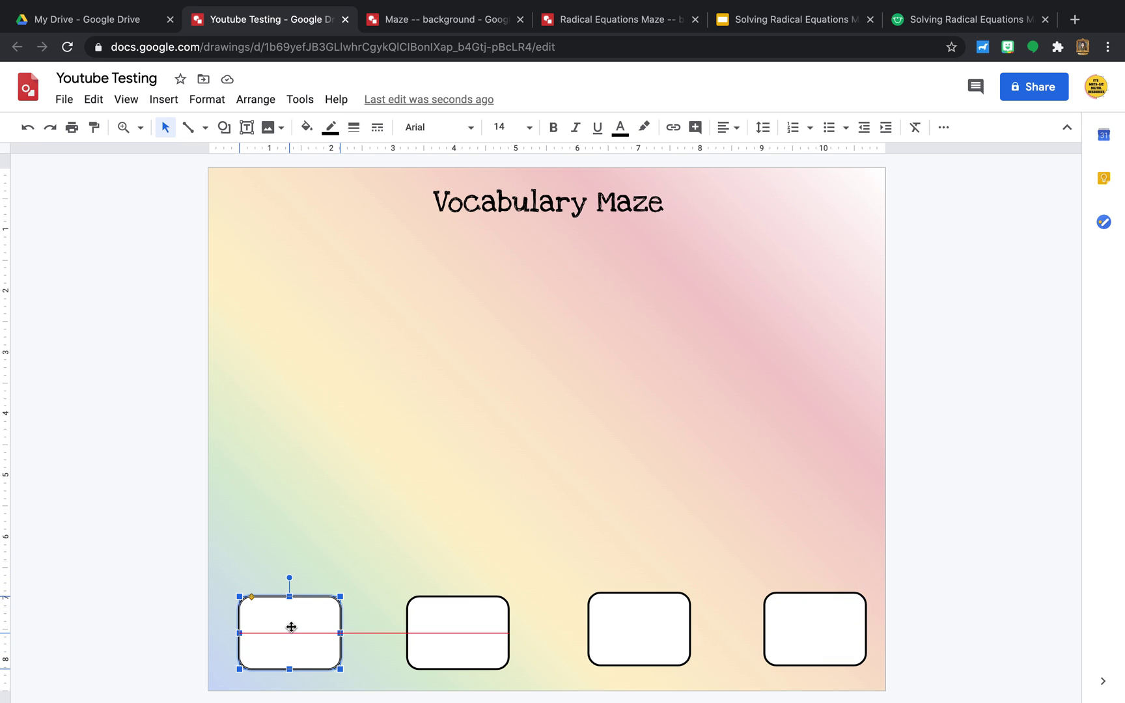
{"action": "left_click_drag", "start_coordinate": [287, 624], "coordinate": [290, 624]}
{"action": "left_click_drag", "start_coordinate": [830, 648], "coordinate": [823, 636]}
- Distribute the four bottom boxes evenly and align them to their middles
{"action": "left_click", "coordinate": [902, 646]}
{"action": "left_click_drag", "start_coordinate": [914, 635], "coordinate": [163, 615]}
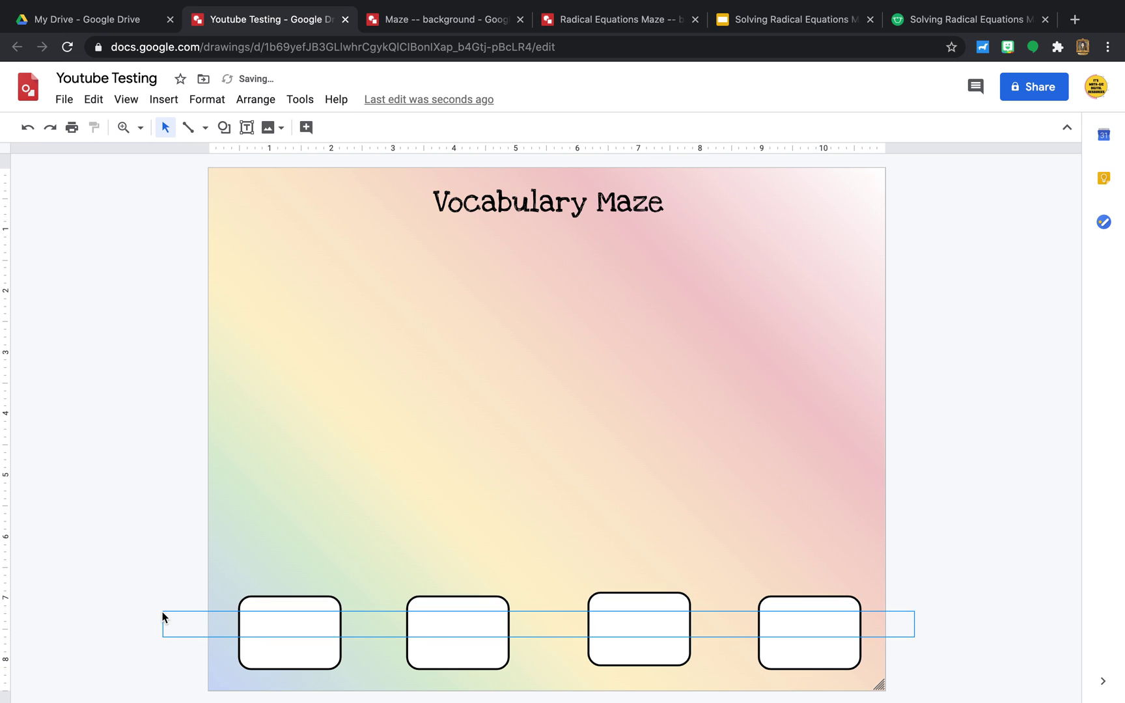
{"action": "left_click", "coordinate": [927, 630]}
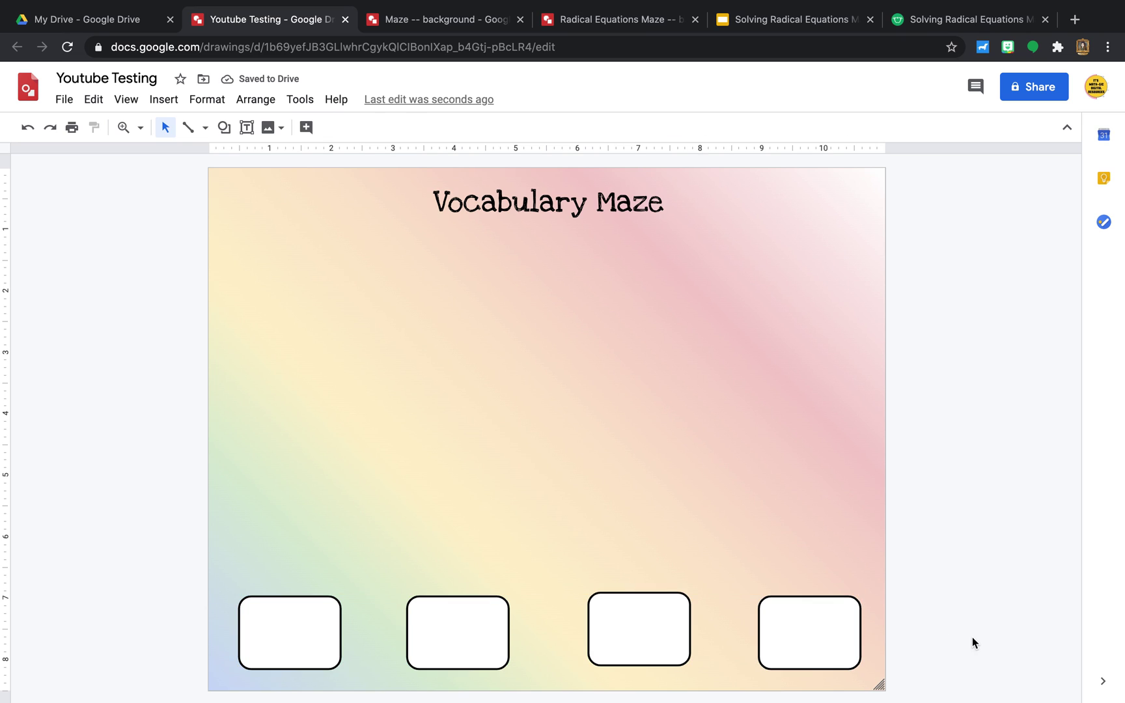
{"action": "left_click_drag", "start_coordinate": [972, 637], "coordinate": [147, 616]}
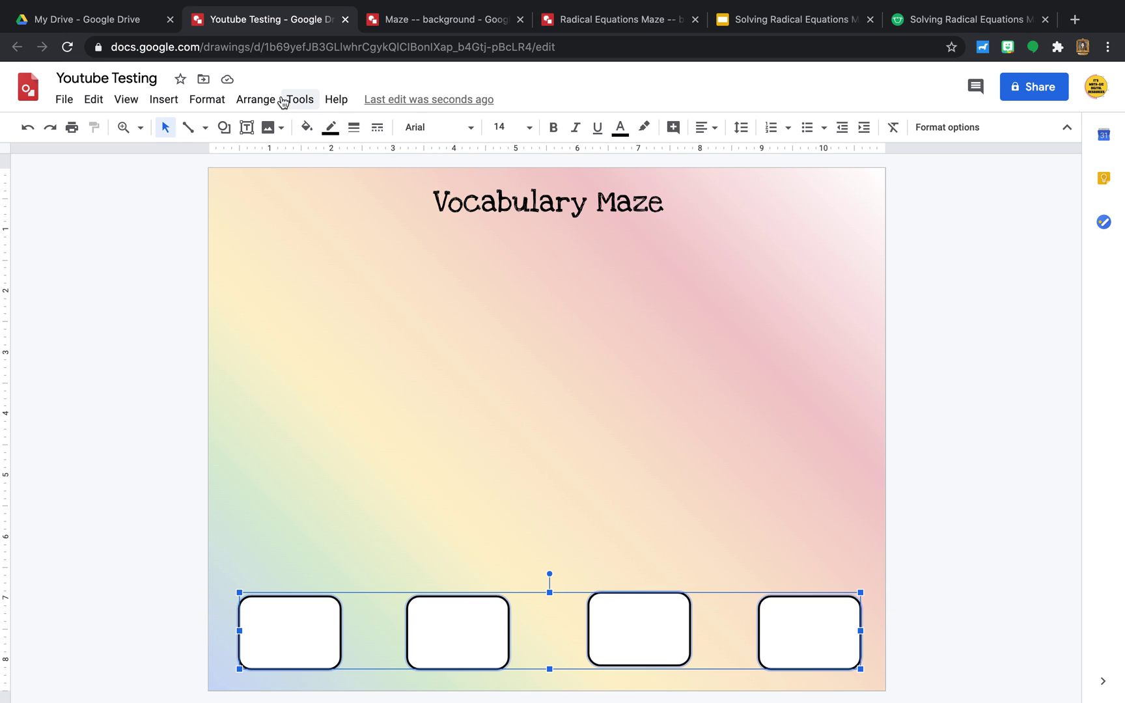
{"action": "left_click", "coordinate": [255, 101]}
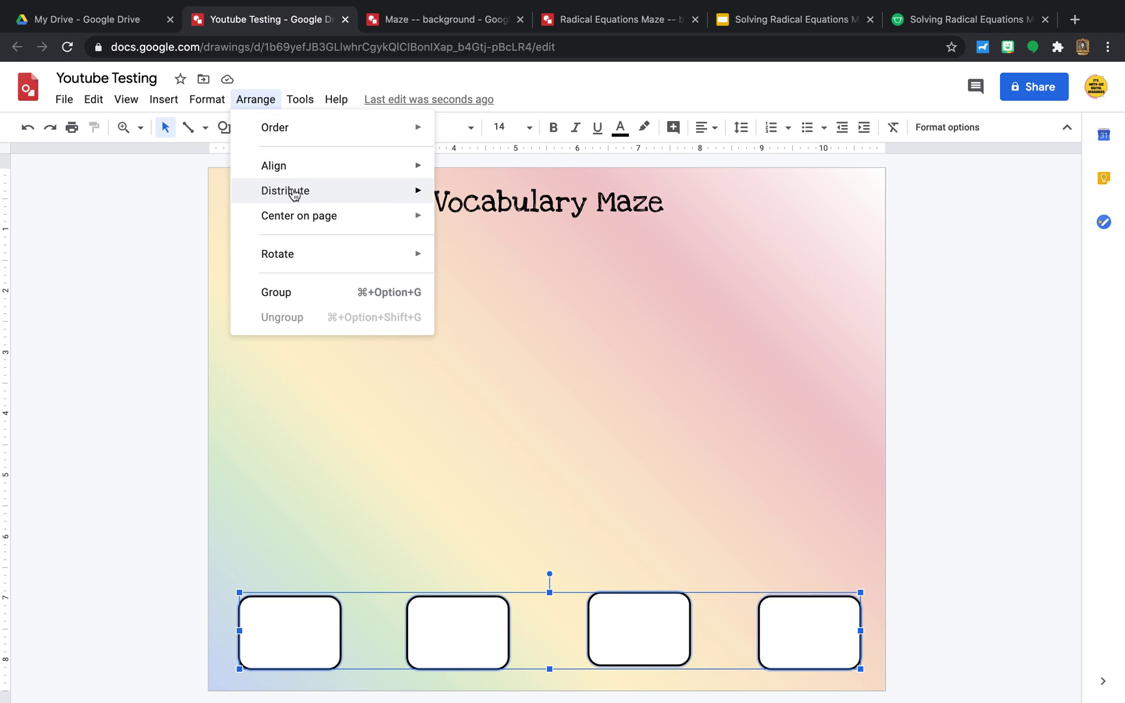
{"action": "mouse_move", "coordinate": [284, 191]}
{"action": "left_click", "coordinate": [459, 196]}
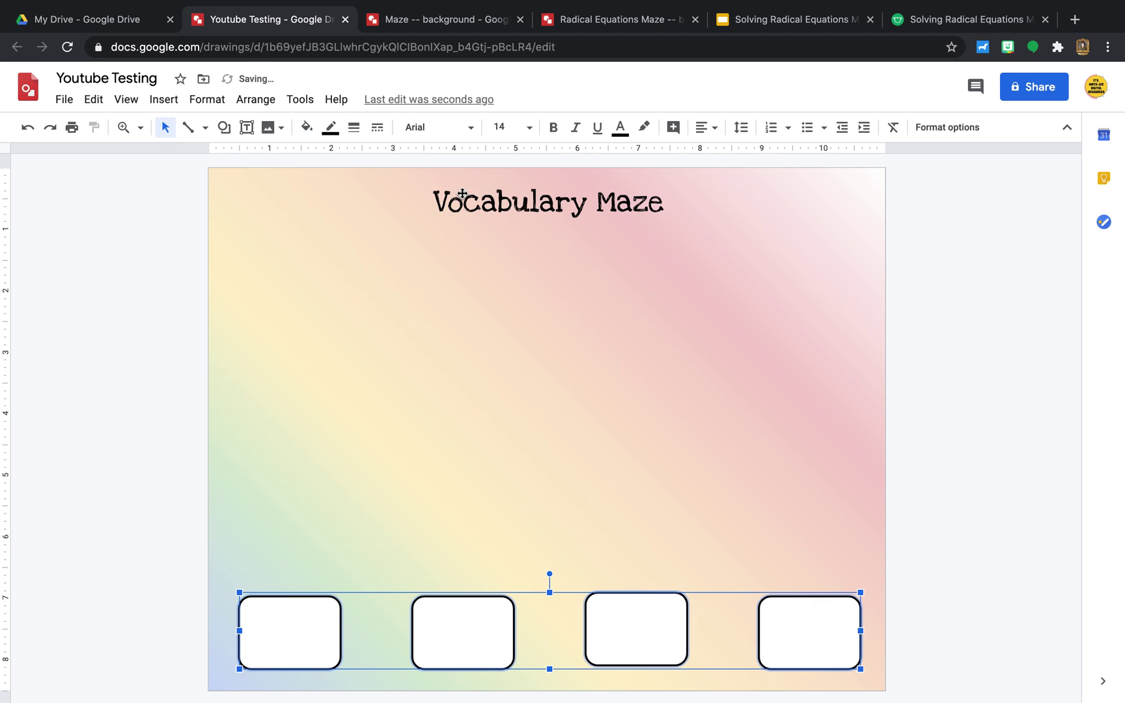
{"action": "left_click", "coordinate": [269, 103]}
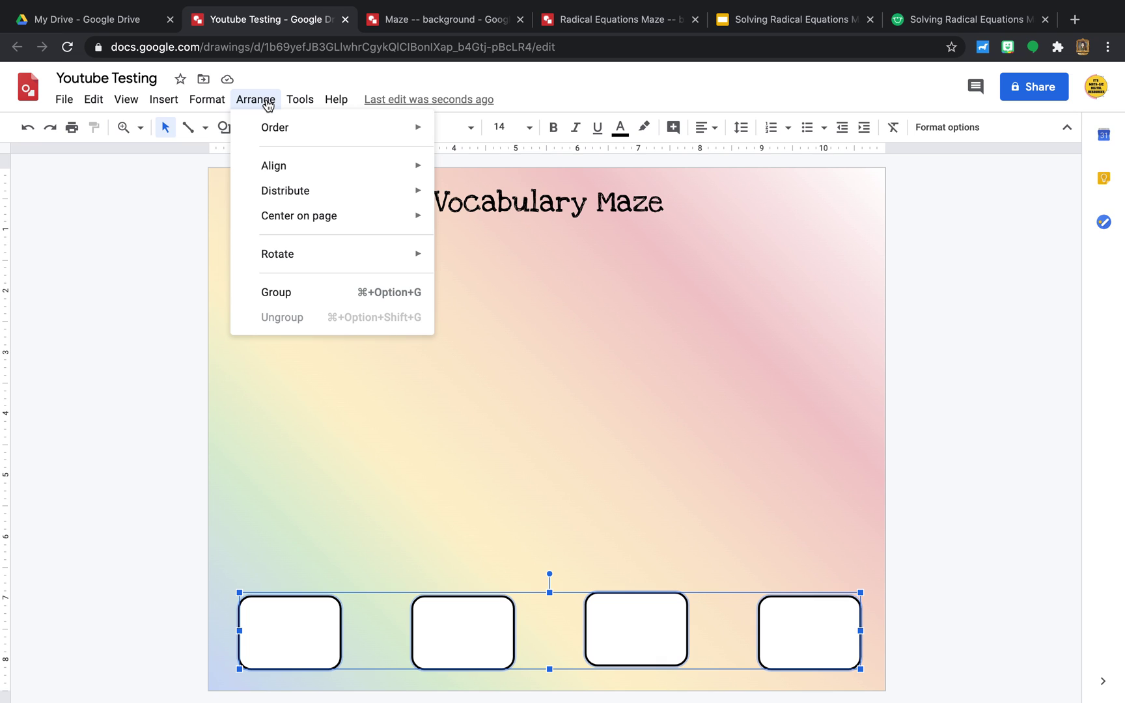
{"action": "mouse_move", "coordinate": [273, 165]}
{"action": "left_click", "coordinate": [473, 285]}
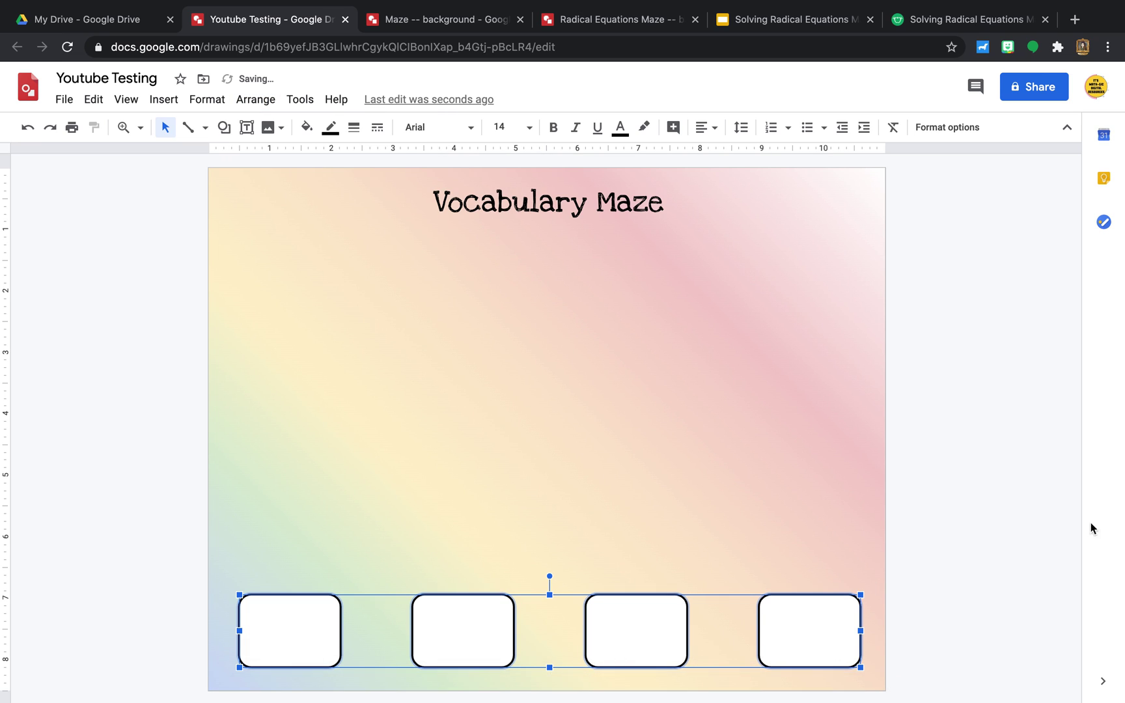
{"action": "left_click", "coordinate": [1021, 575]}
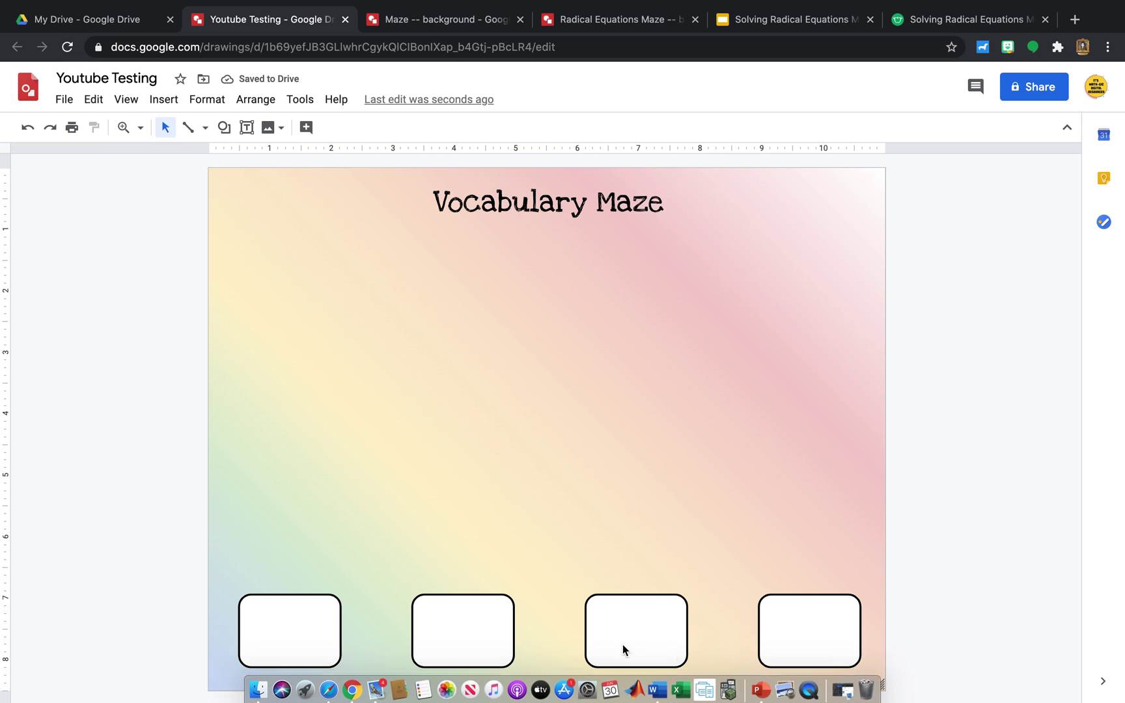
- Duplicate the bottom row twice, stacking the copies as the second and third rows
{"action": "left_click_drag", "start_coordinate": [962, 643], "coordinate": [202, 628]}
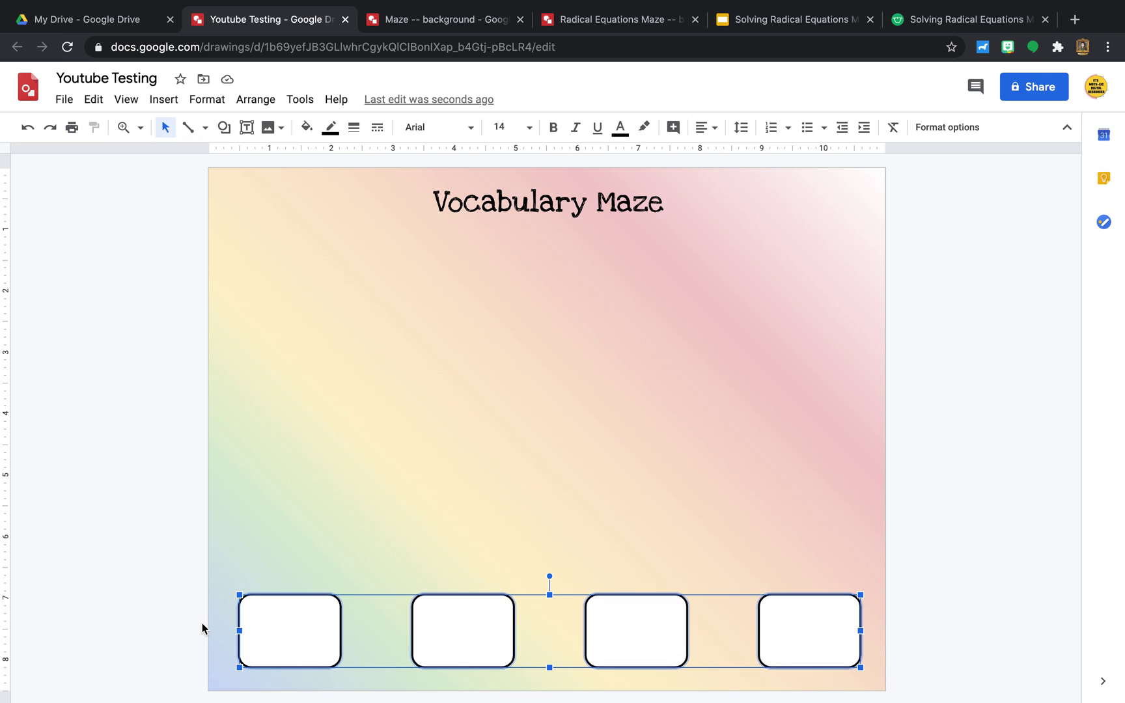
{"action": "key", "text": "ctrl+d"}
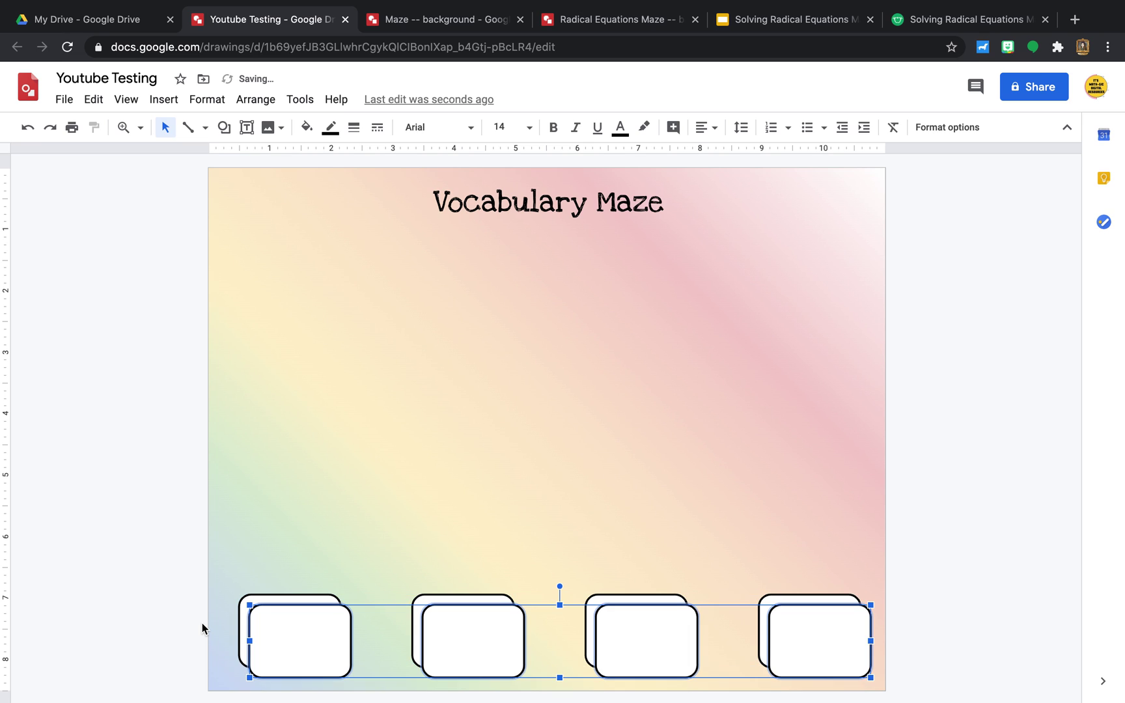
{"action": "left_click_drag", "start_coordinate": [494, 610], "coordinate": [483, 465]}
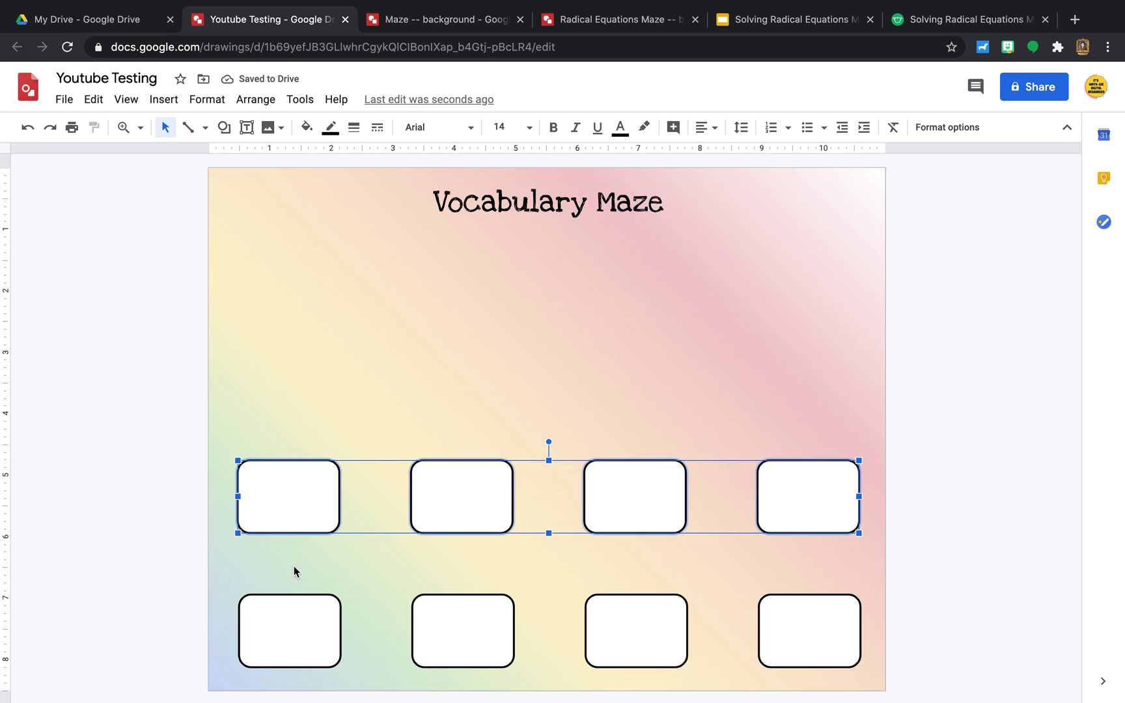
{"action": "key", "text": "ctrl+d"}
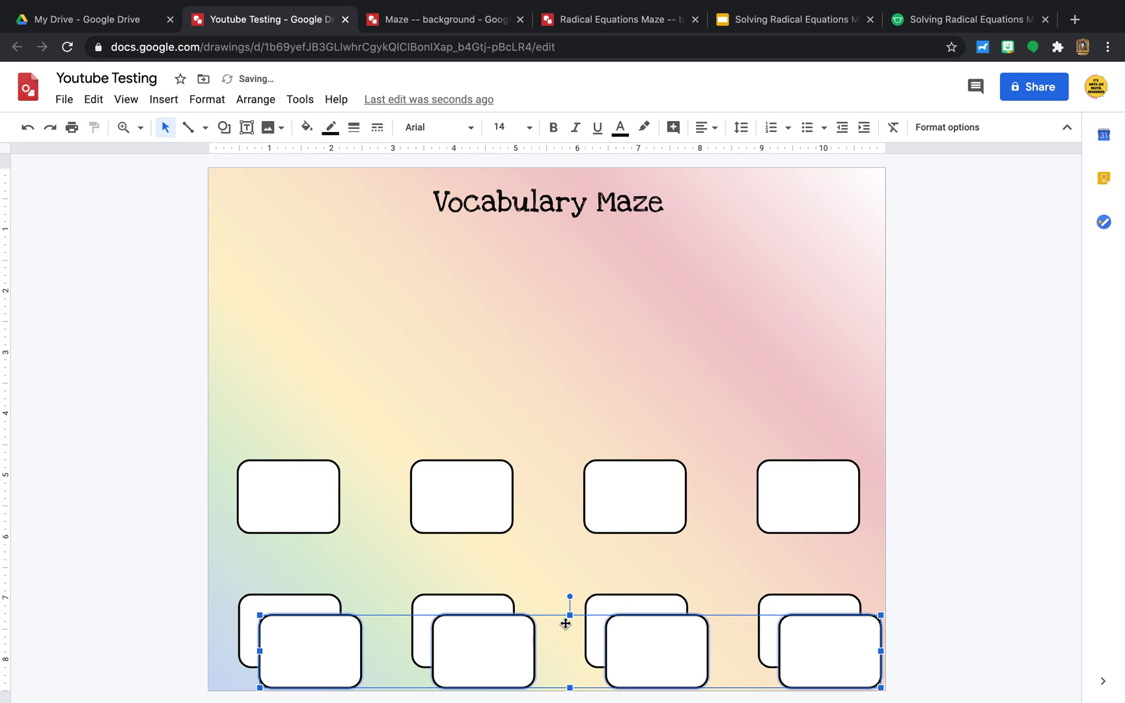
{"action": "left_click_drag", "start_coordinate": [487, 327], "coordinate": [479, 345]}
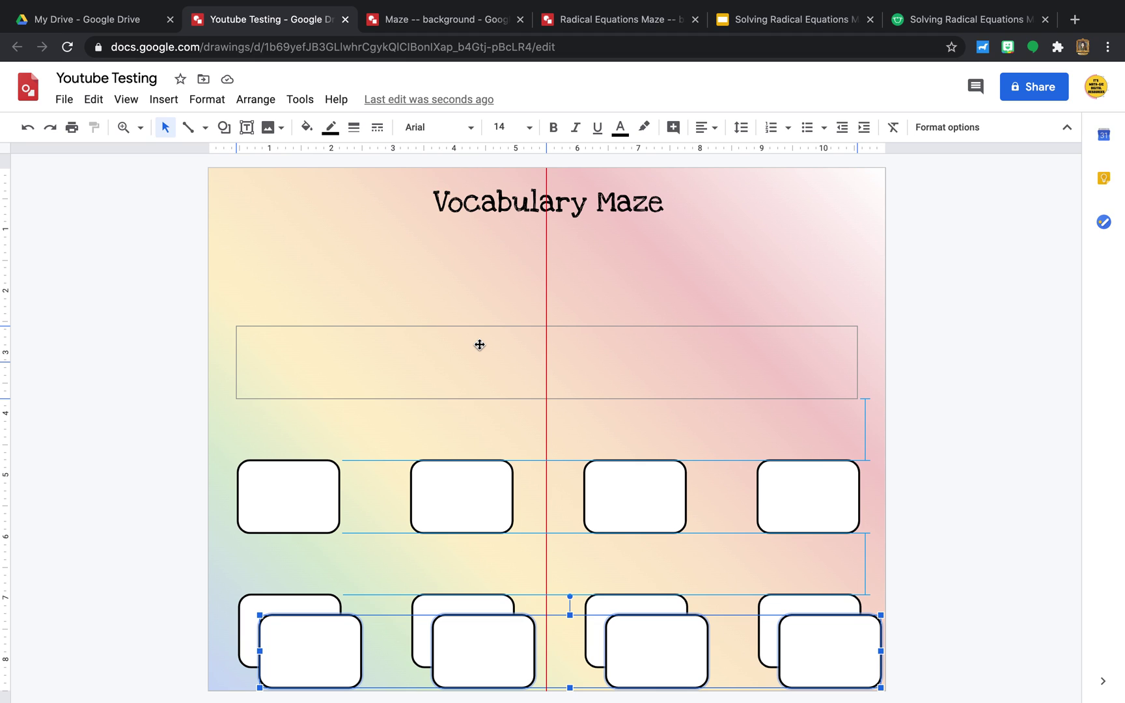
{"action": "left_click_drag", "start_coordinate": [479, 345], "coordinate": [479, 345]}
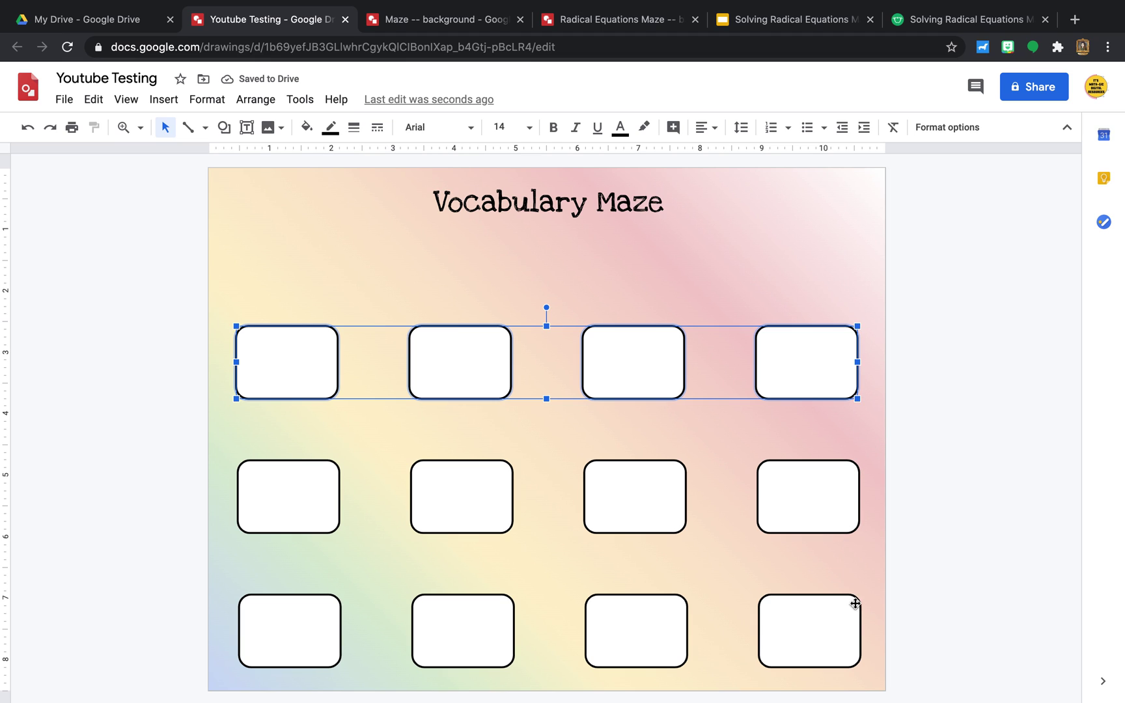
{"action": "left_click", "coordinate": [975, 544]}
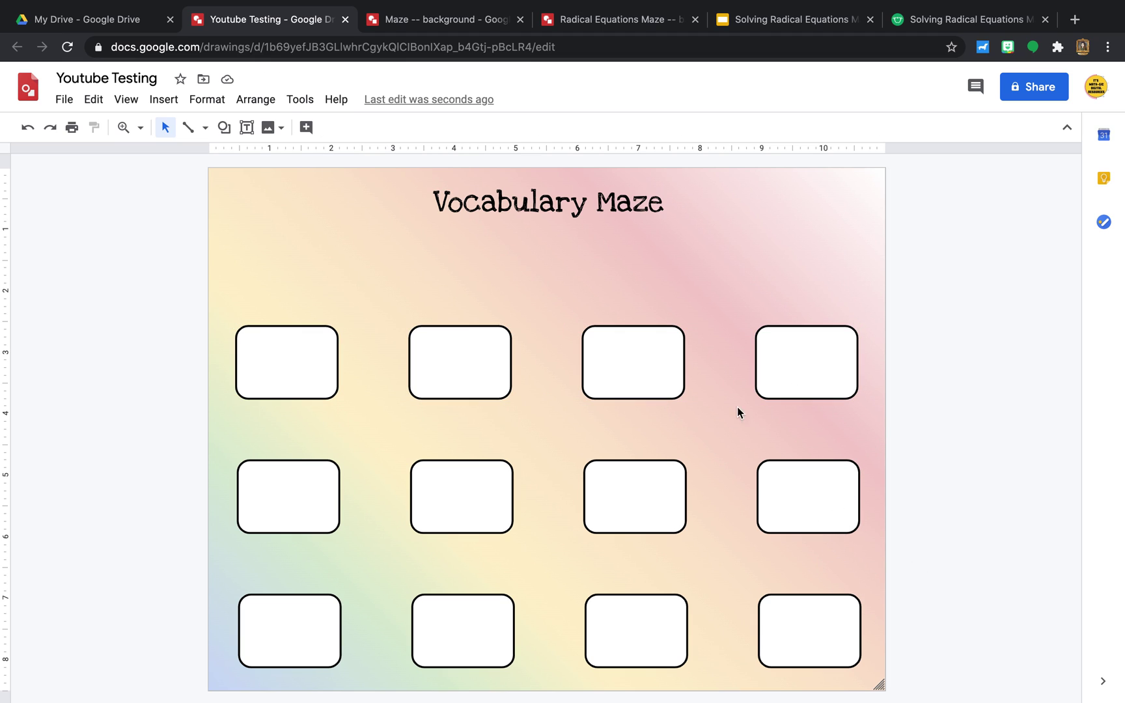
- Paste a fourth row of boxes at the top of the grid
{"action": "left_click", "coordinate": [311, 366]}
{"action": "left_click", "coordinate": [967, 381]}
{"action": "key", "text": "ctrl+v"}
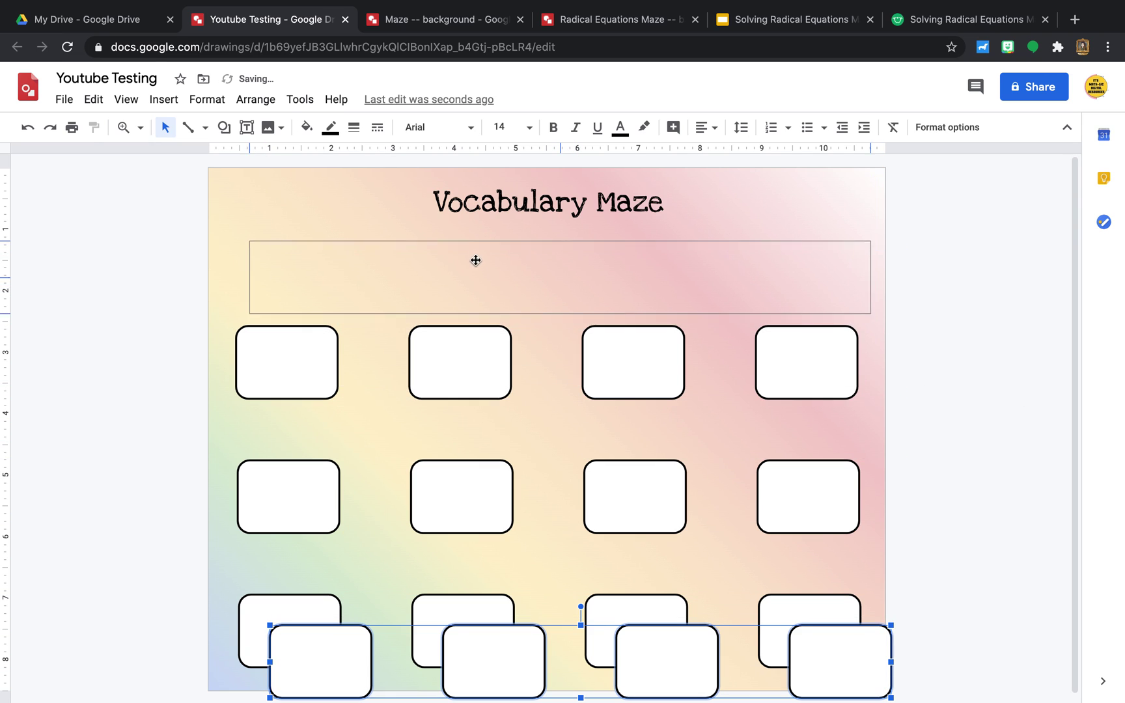
{"action": "left_click_drag", "start_coordinate": [477, 244], "coordinate": [467, 226]}
{"action": "left_click", "coordinate": [963, 395]}
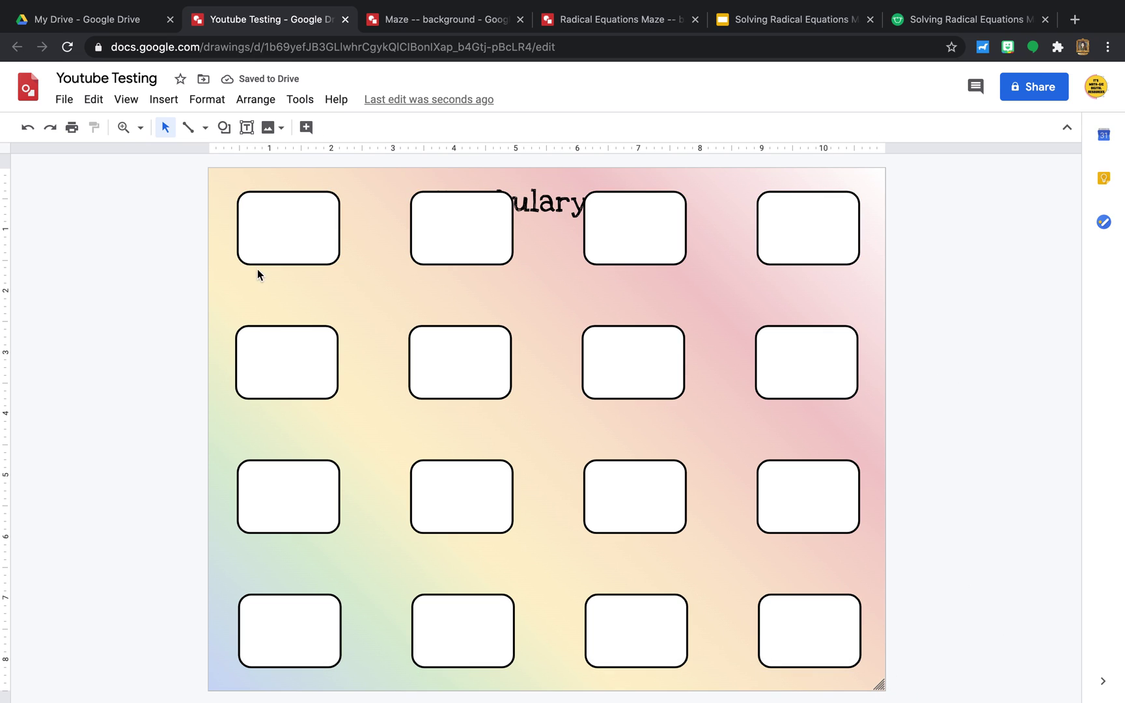
- Shrink the sixteen-box grid below the title area and move the Vocabulary Maze title to the top
{"action": "mouse_move", "coordinate": [167, 228]}
{"action": "left_mouse_down"}
{"action": "mouse_move", "coordinate": [916, 532]}
{"action": "mouse_move", "coordinate": [917, 637]}
{"action": "left_mouse_up"}
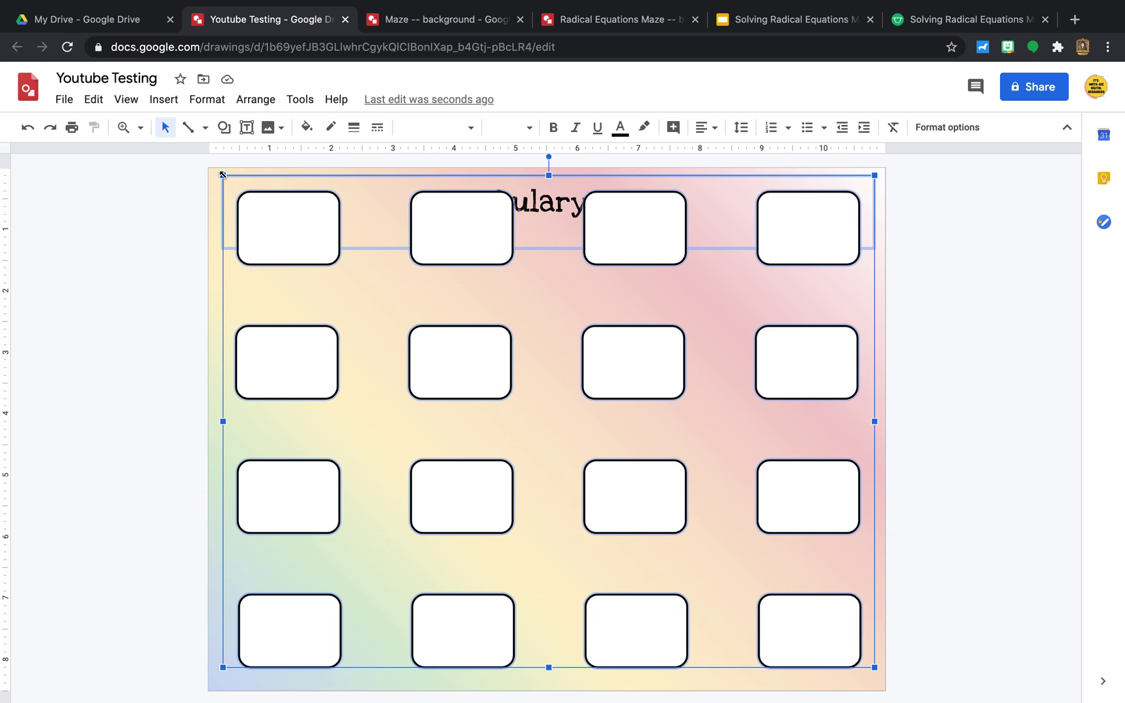
{"action": "left_click_drag", "start_coordinate": [222, 175], "coordinate": [223, 254]}
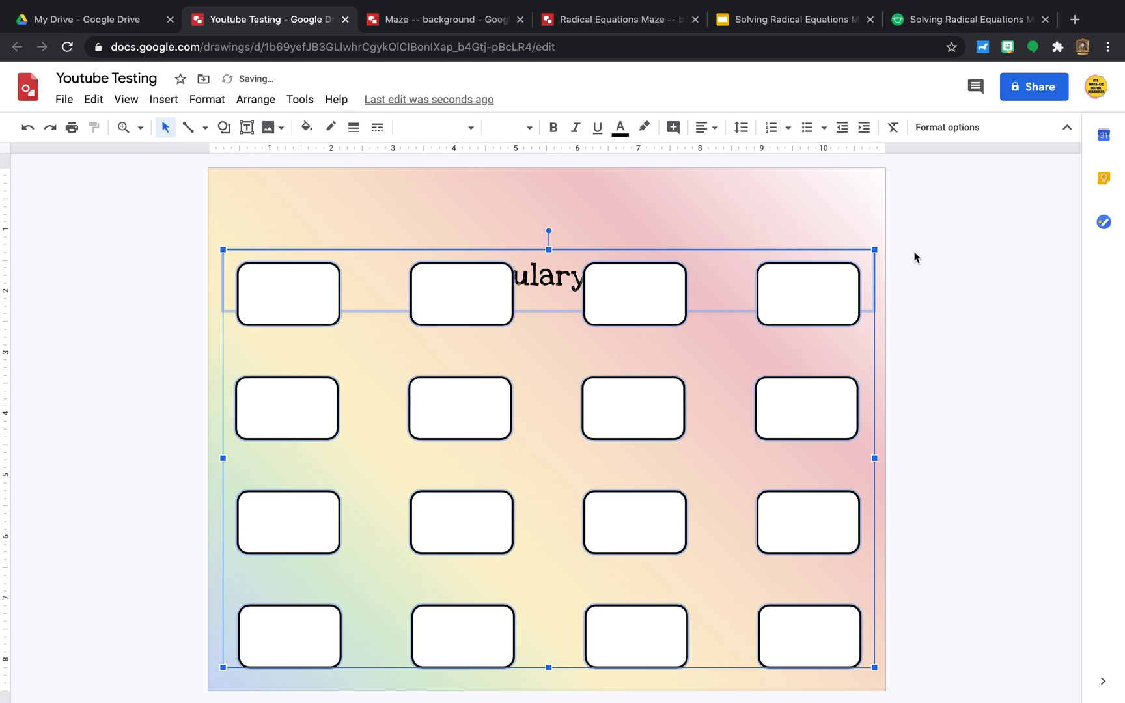
{"action": "left_click", "coordinate": [891, 261]}
{"action": "left_click", "coordinate": [541, 272]}
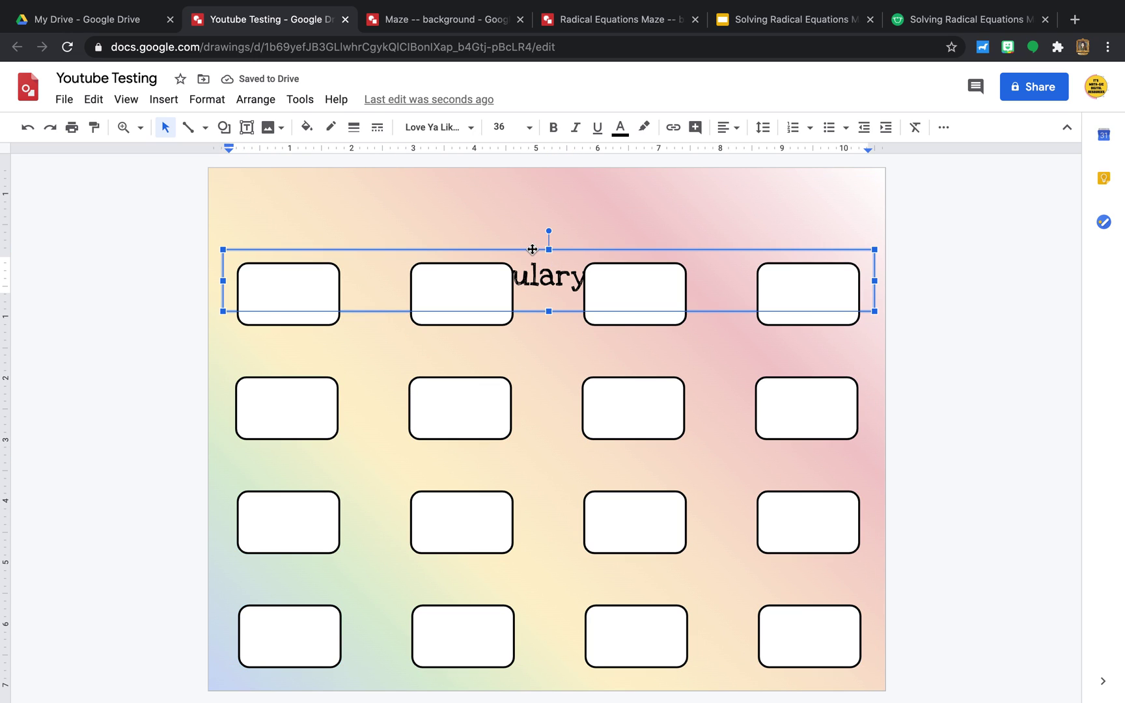
{"action": "left_click_drag", "start_coordinate": [532, 250], "coordinate": [531, 180]}
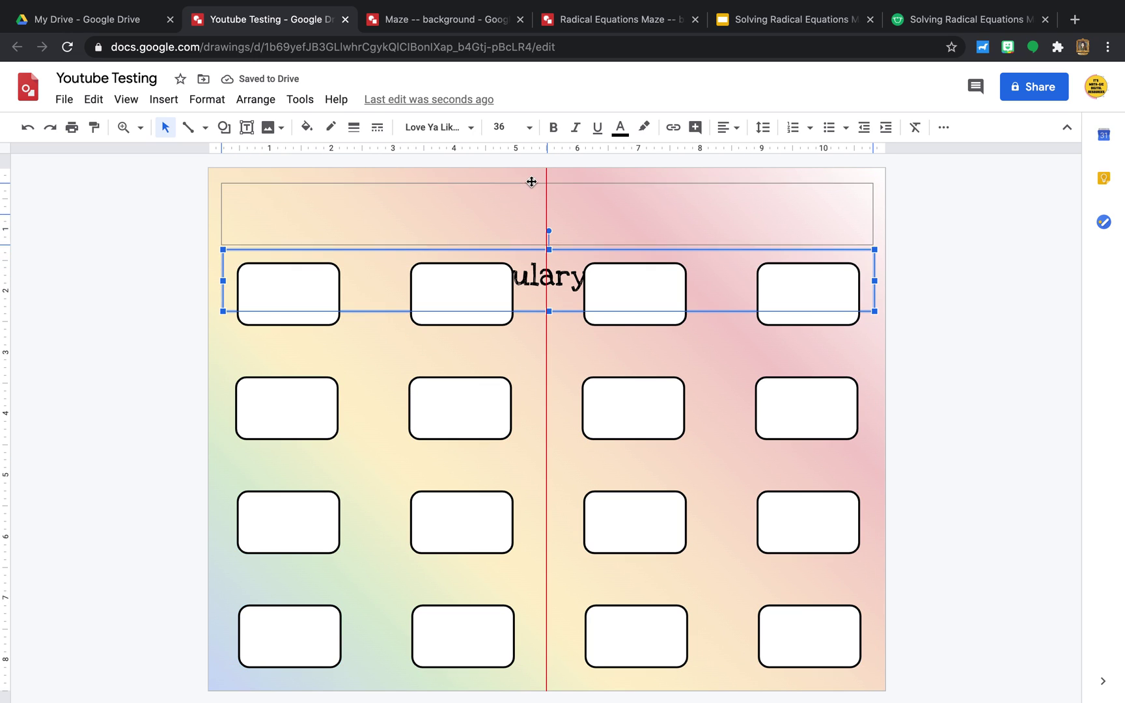
{"action": "left_click", "coordinate": [990, 431]}
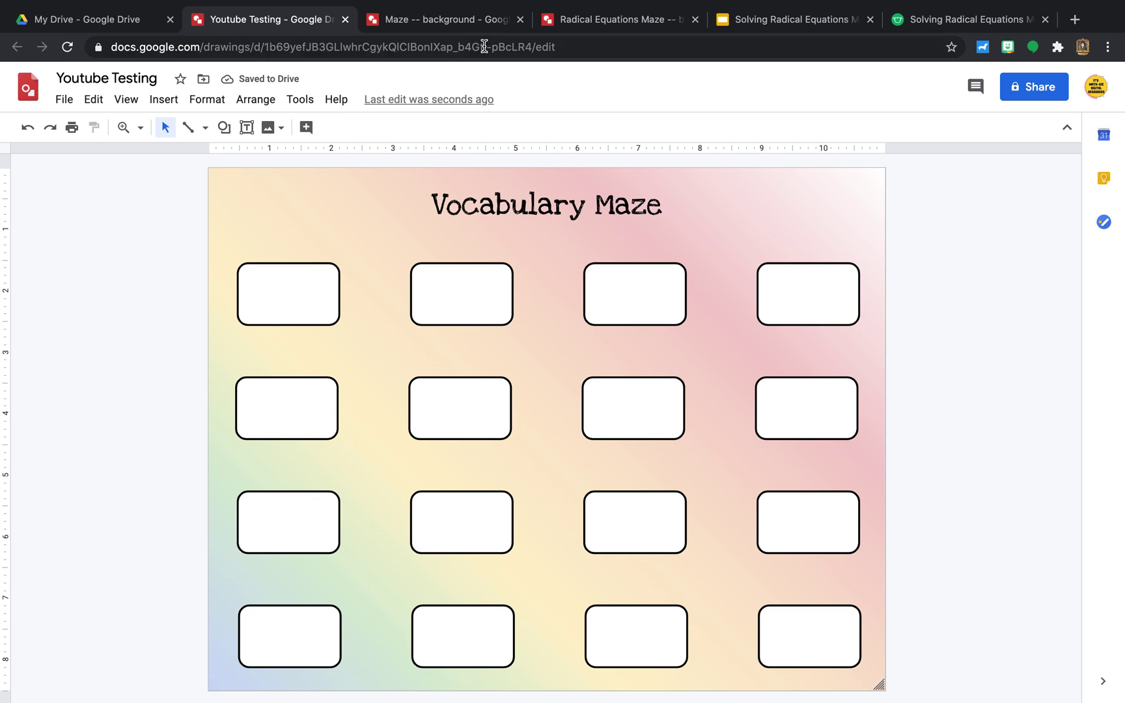
{"action": "left_click", "coordinate": [452, 22]}
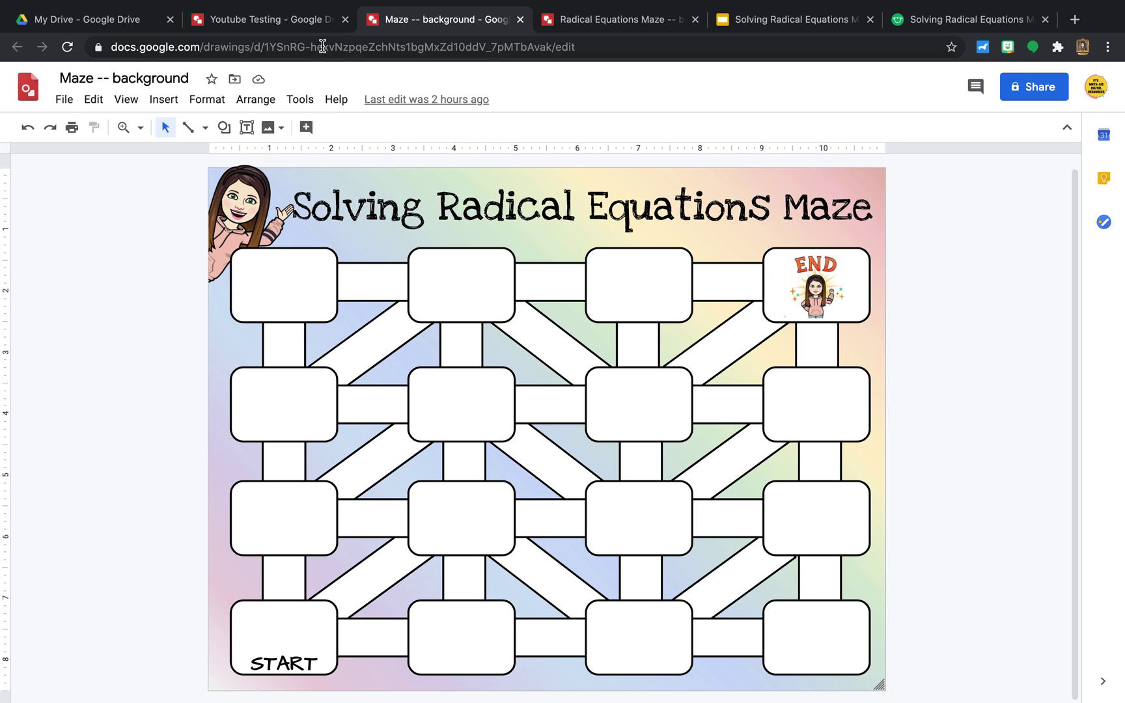
{"action": "left_click", "coordinate": [296, 21]}
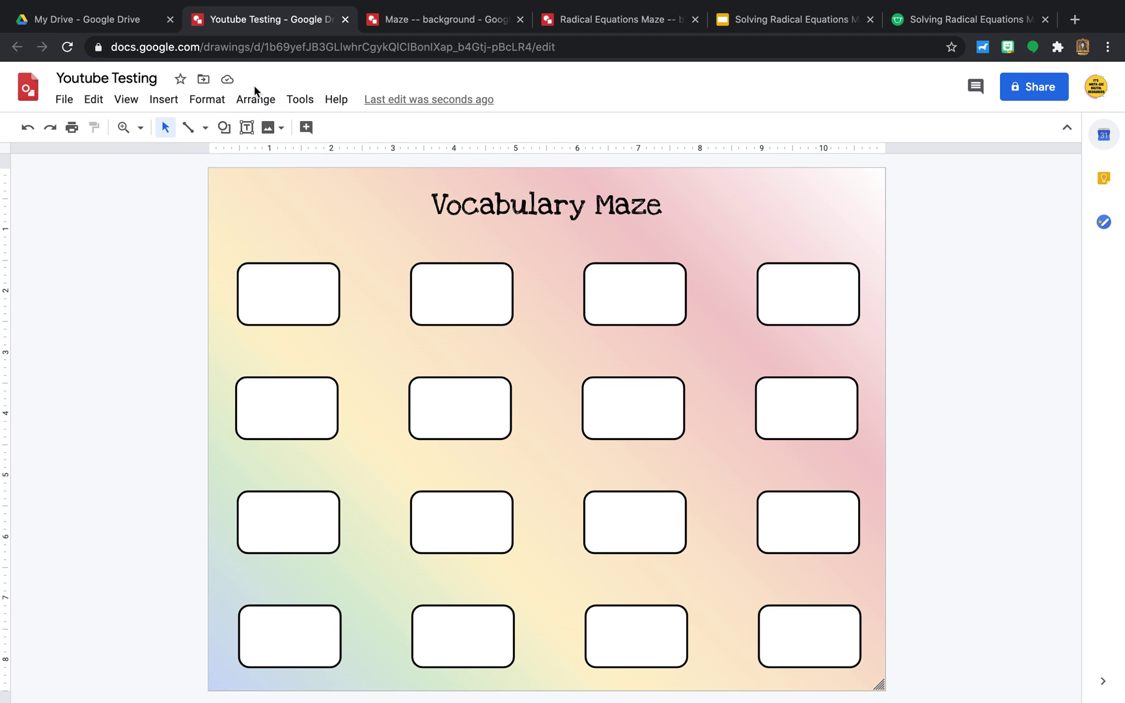
- Draw a tall rectangle down the first column of boxes with white fill and a 3px border
{"action": "left_click", "coordinate": [224, 127]}
{"action": "mouse_move", "coordinate": [264, 156]}
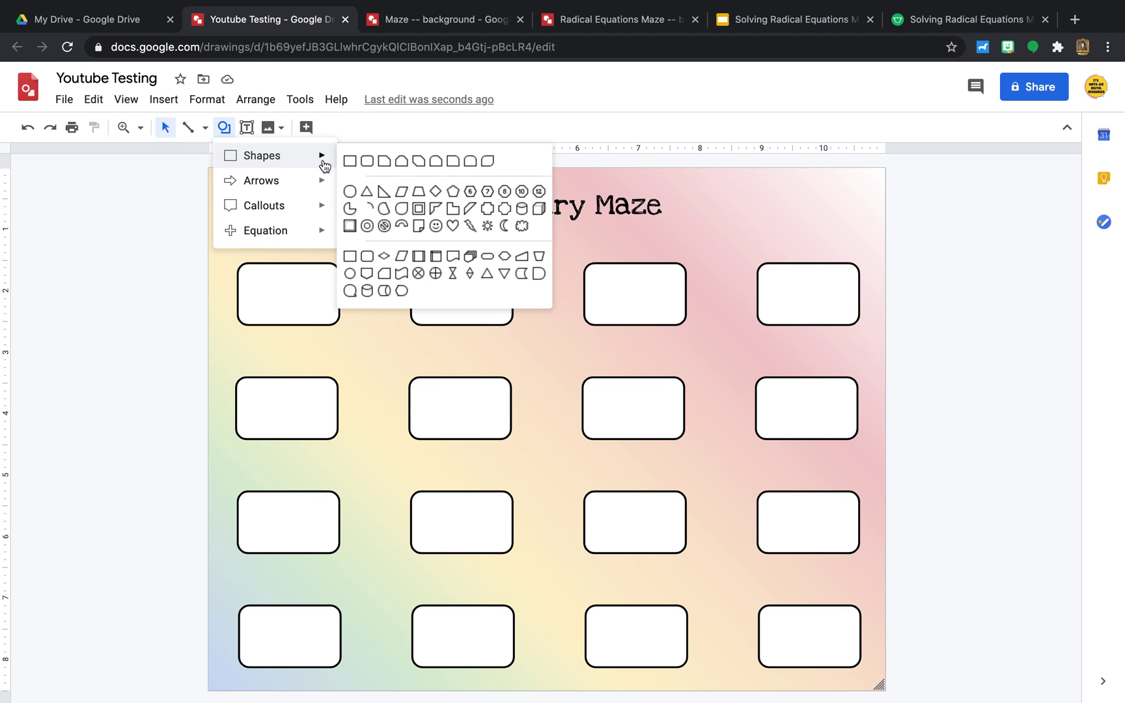
{"action": "left_click", "coordinate": [350, 161]}
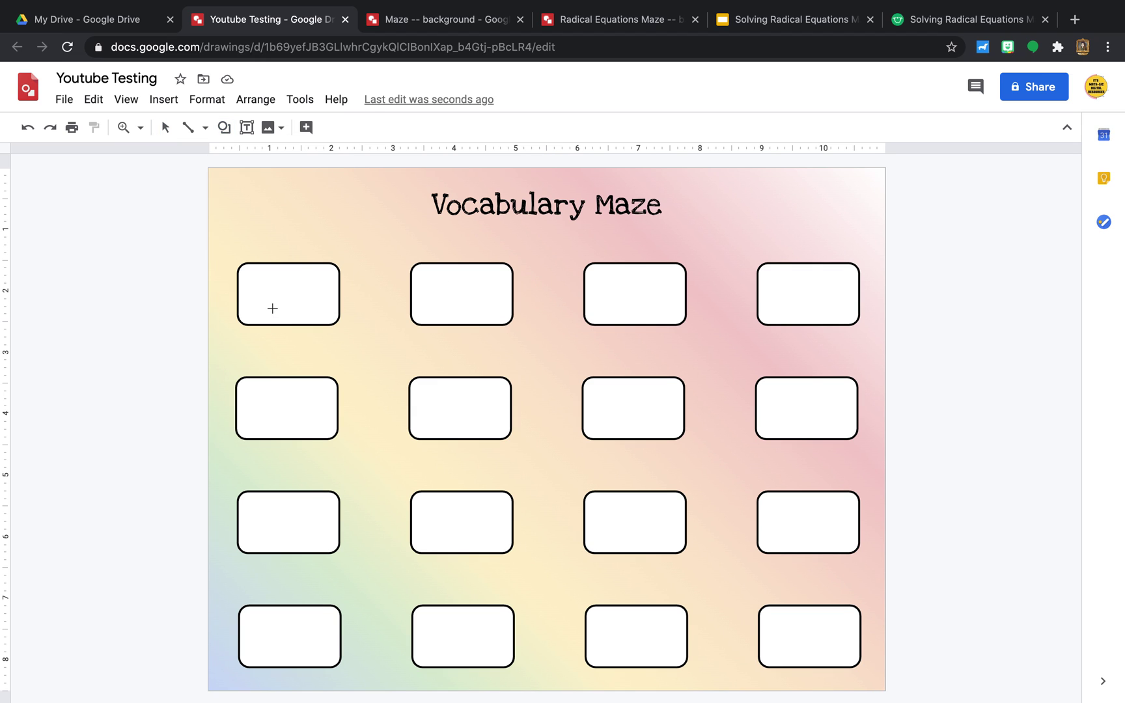
{"action": "left_click_drag", "start_coordinate": [271, 305], "coordinate": [302, 633]}
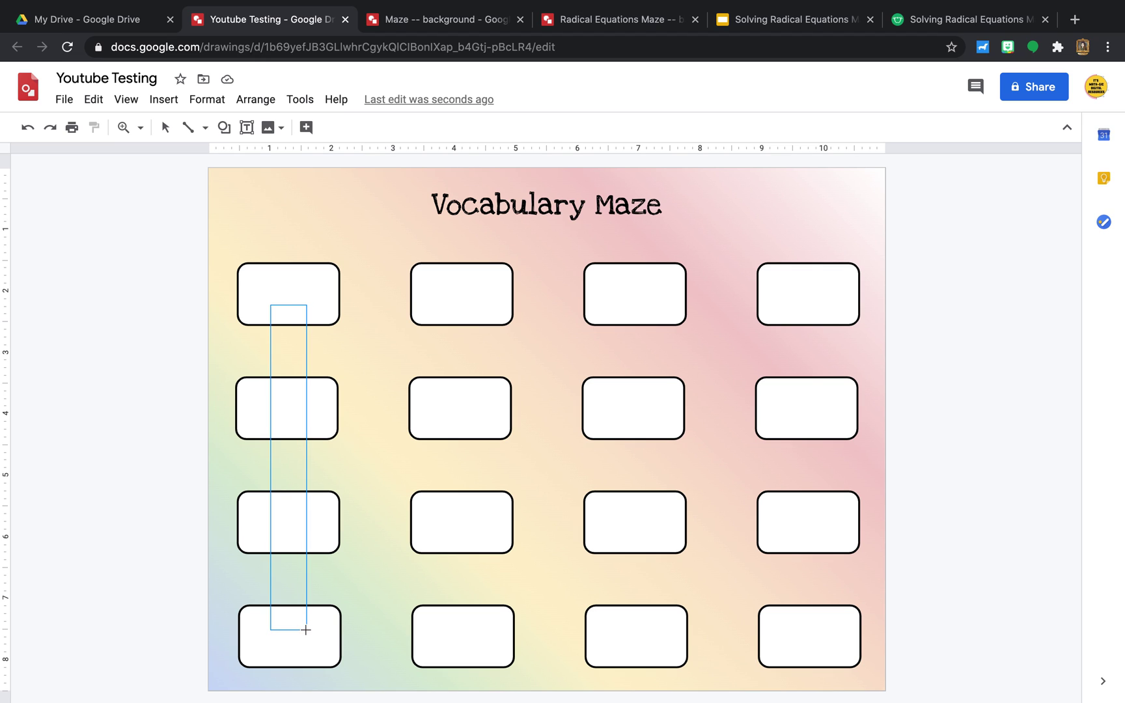
{"action": "left_click_drag", "start_coordinate": [301, 633], "coordinate": [305, 630]}
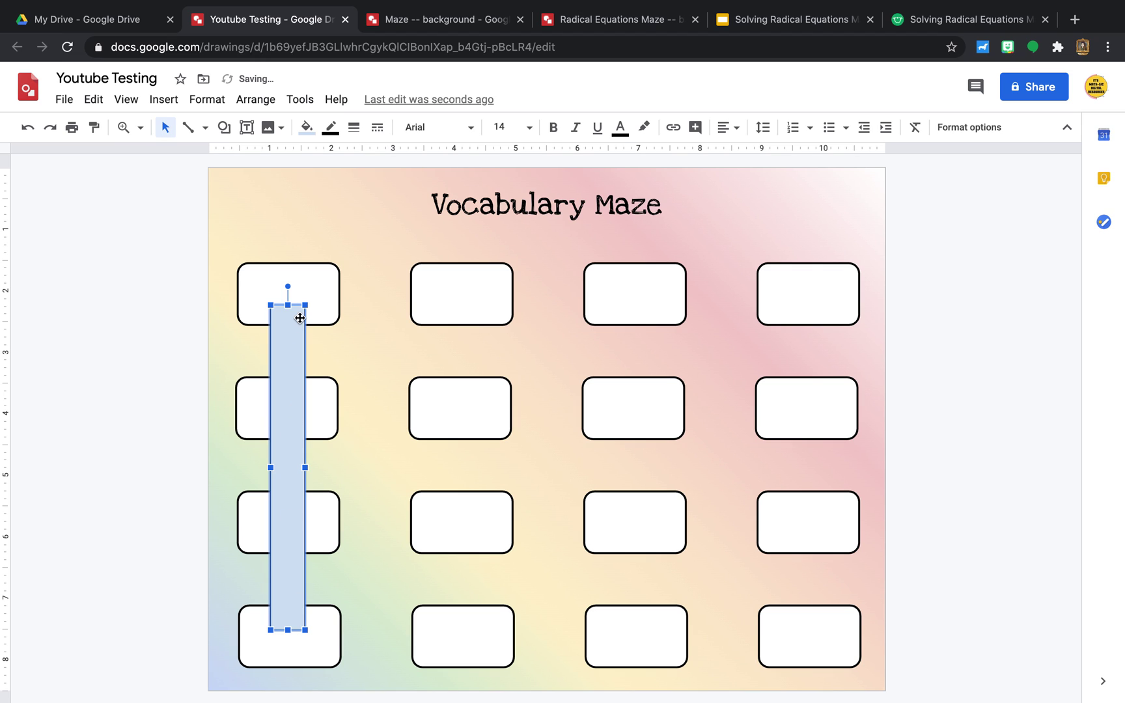
{"action": "left_click", "coordinate": [339, 130]}
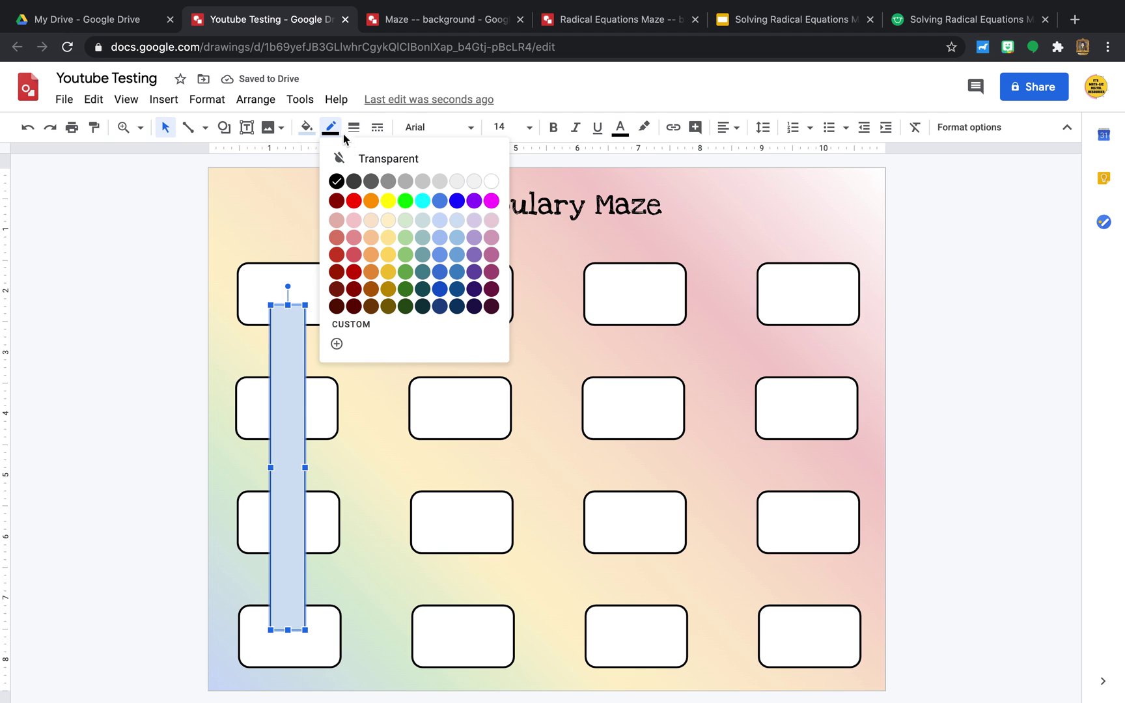
{"action": "left_click", "coordinate": [339, 181]}
{"action": "left_click", "coordinate": [306, 128]}
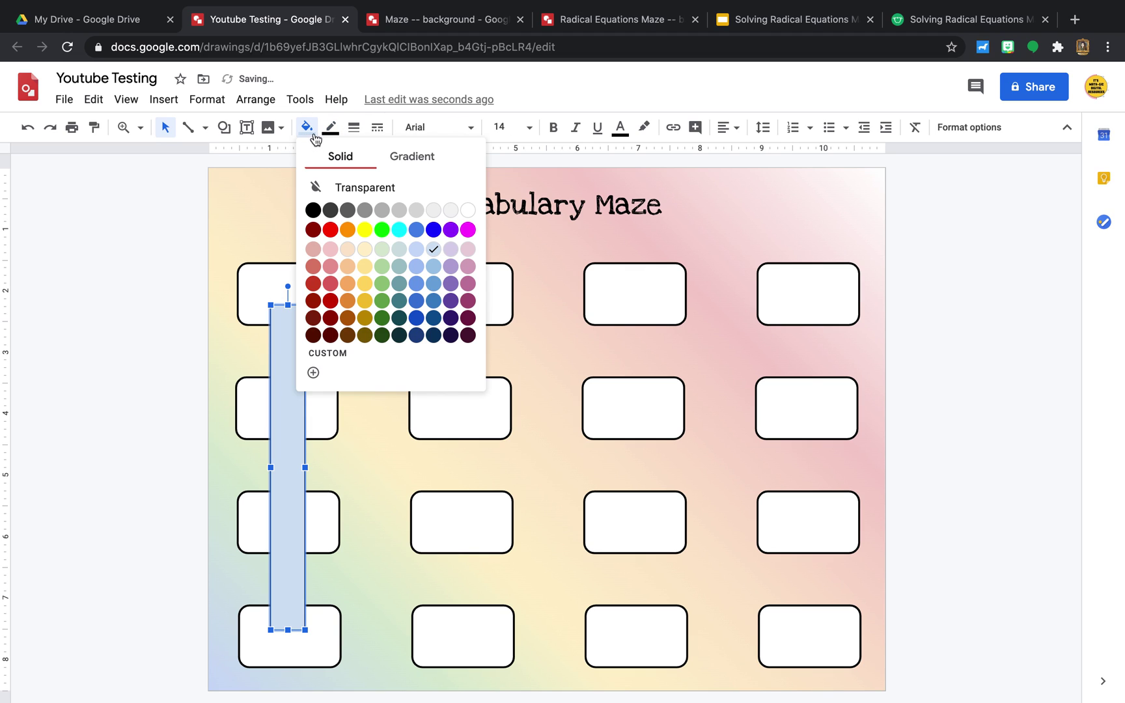
{"action": "left_click", "coordinate": [470, 210]}
{"action": "left_click", "coordinate": [354, 129]}
{"action": "left_click", "coordinate": [385, 205]}
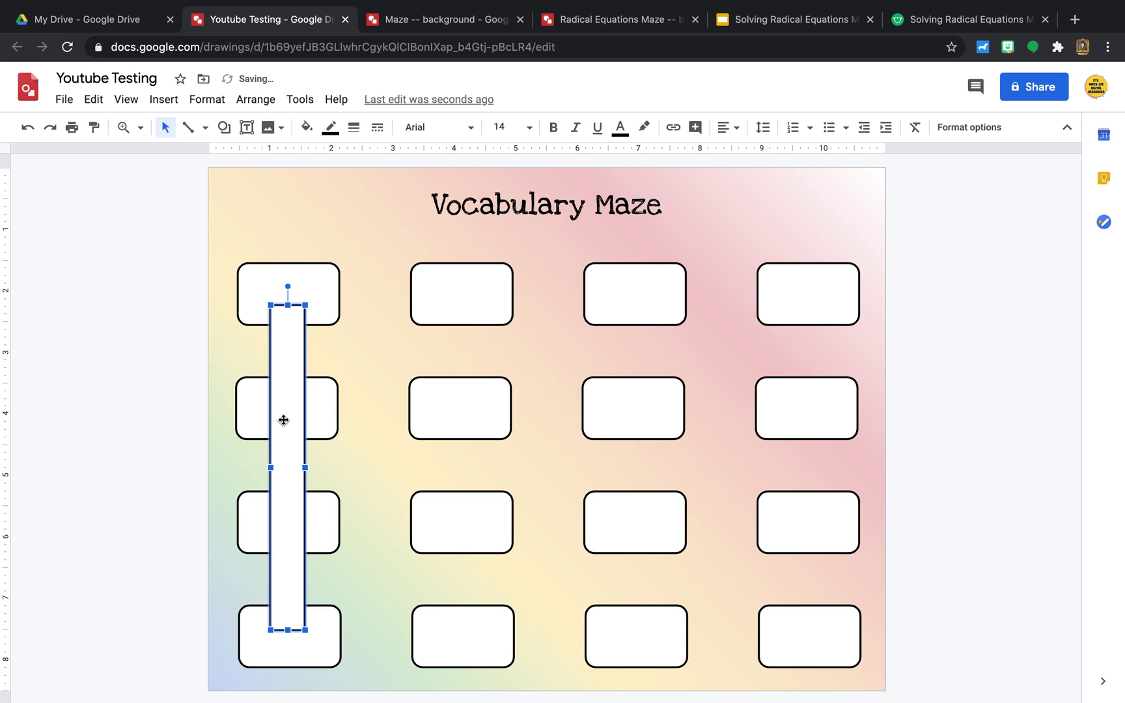
- Widen the tall strip on both sides and send it behind the boxes
{"action": "left_click_drag", "start_coordinate": [270, 467], "coordinate": [260, 467]}
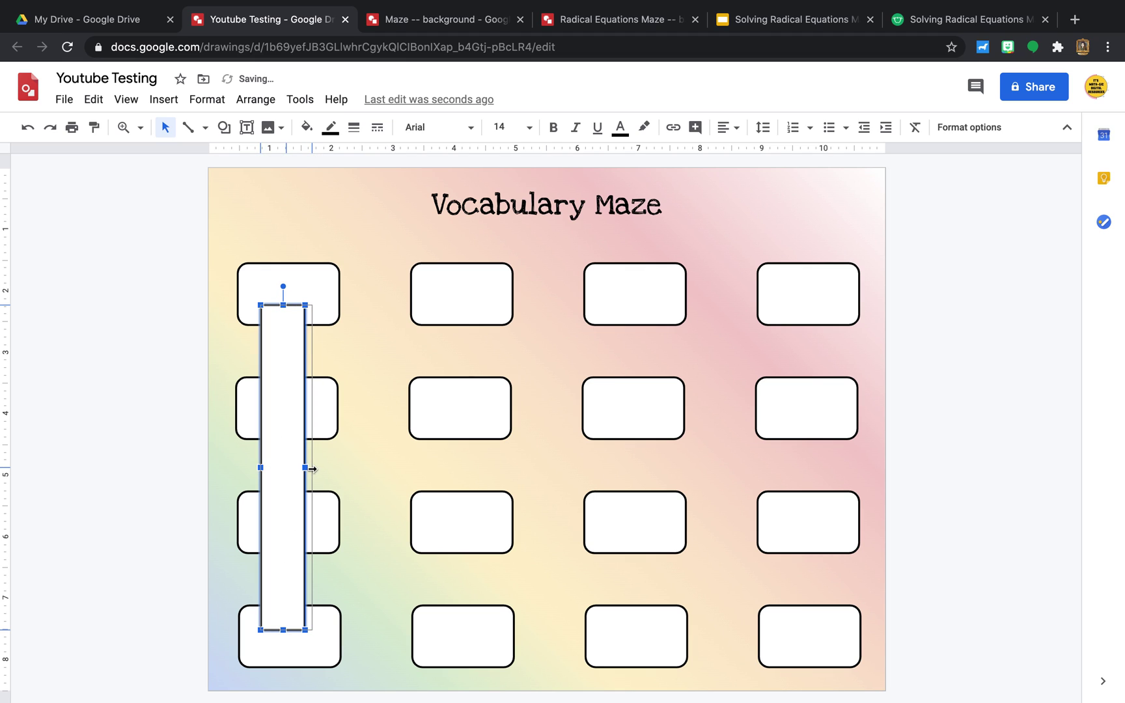
{"action": "left_click_drag", "start_coordinate": [306, 467], "coordinate": [311, 467]}
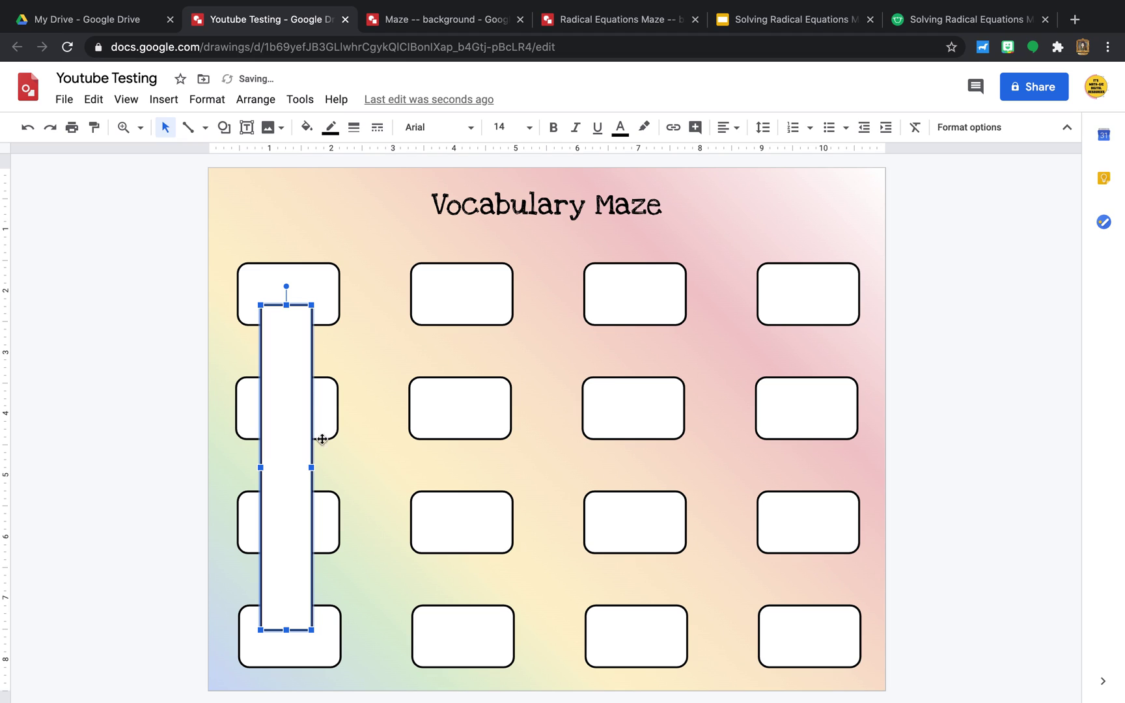
{"action": "left_click", "coordinate": [364, 455]}
{"action": "left_click", "coordinate": [291, 339]}
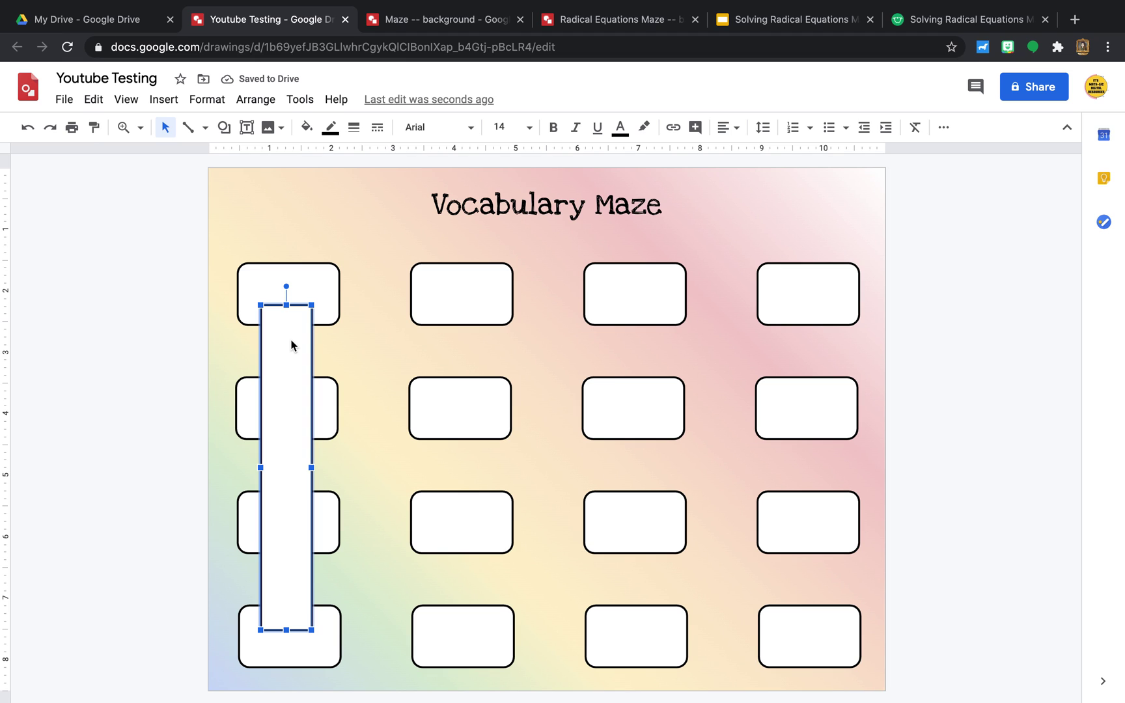
{"action": "right_click", "coordinate": [291, 345]}
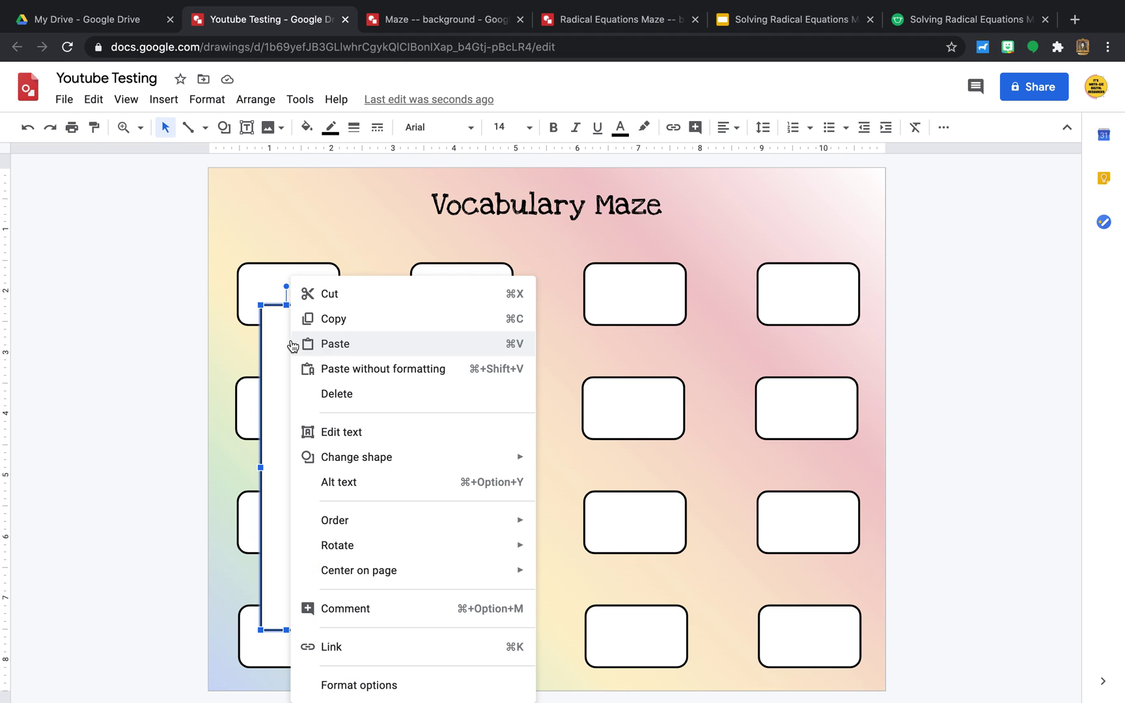
{"action": "key", "text": "Escape"}
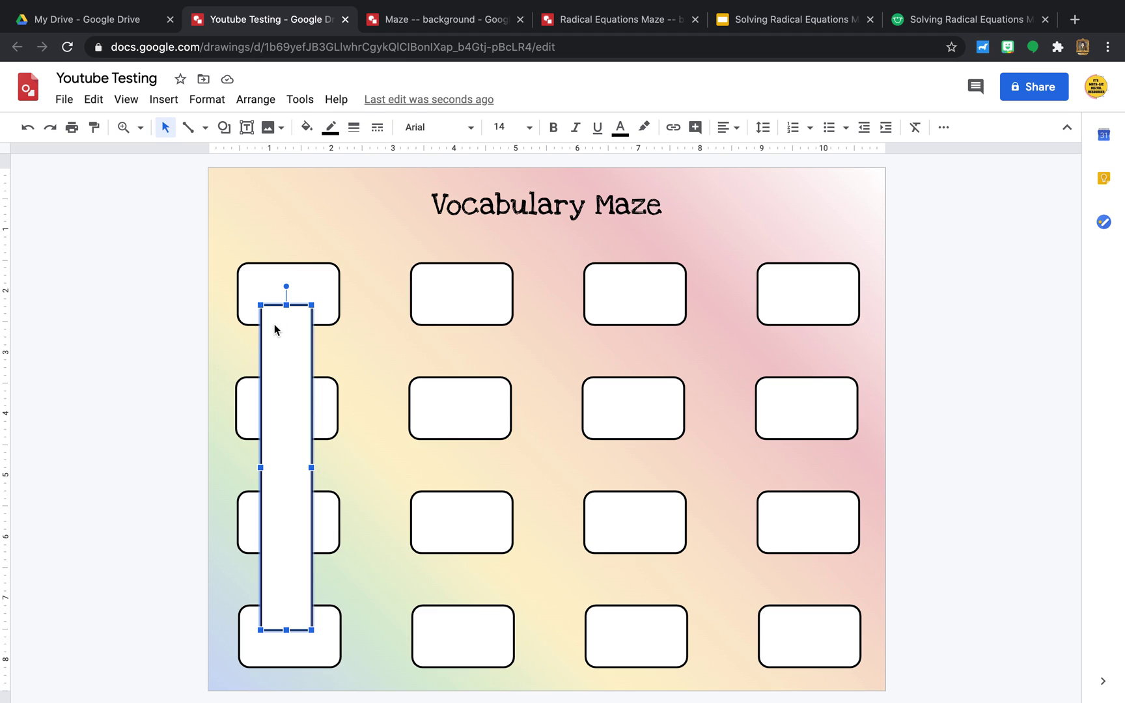
{"action": "right_click", "coordinate": [286, 359]}
{"action": "mouse_move", "coordinate": [329, 520]}
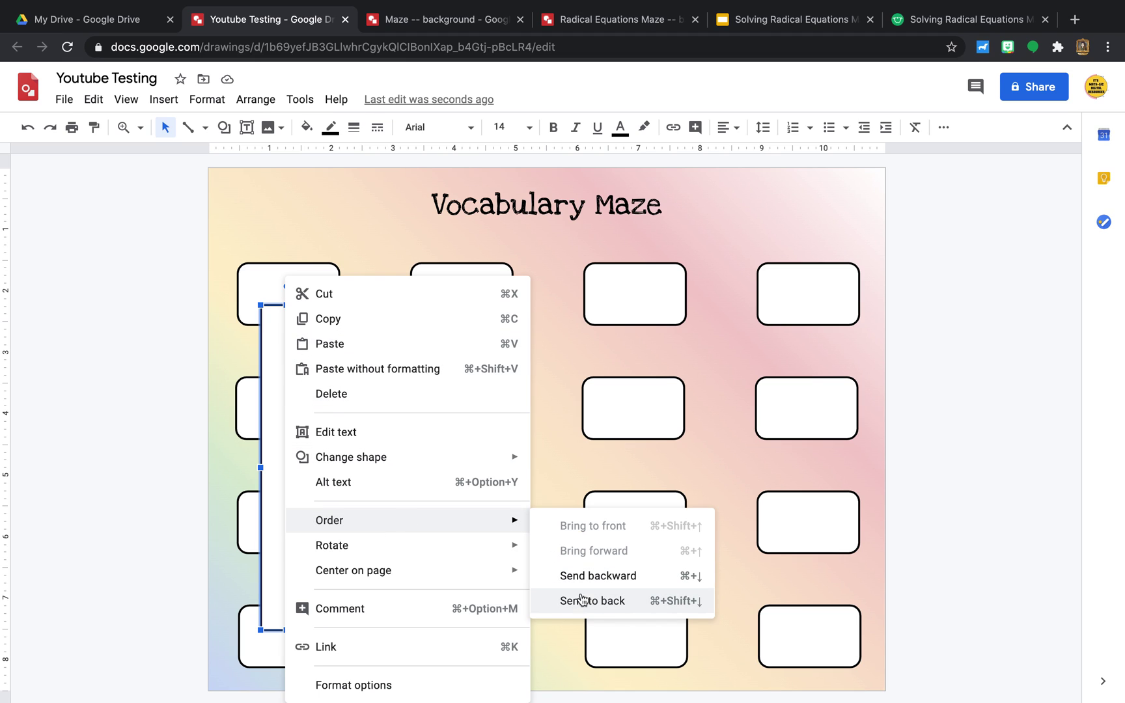
{"action": "left_click", "coordinate": [583, 602]}
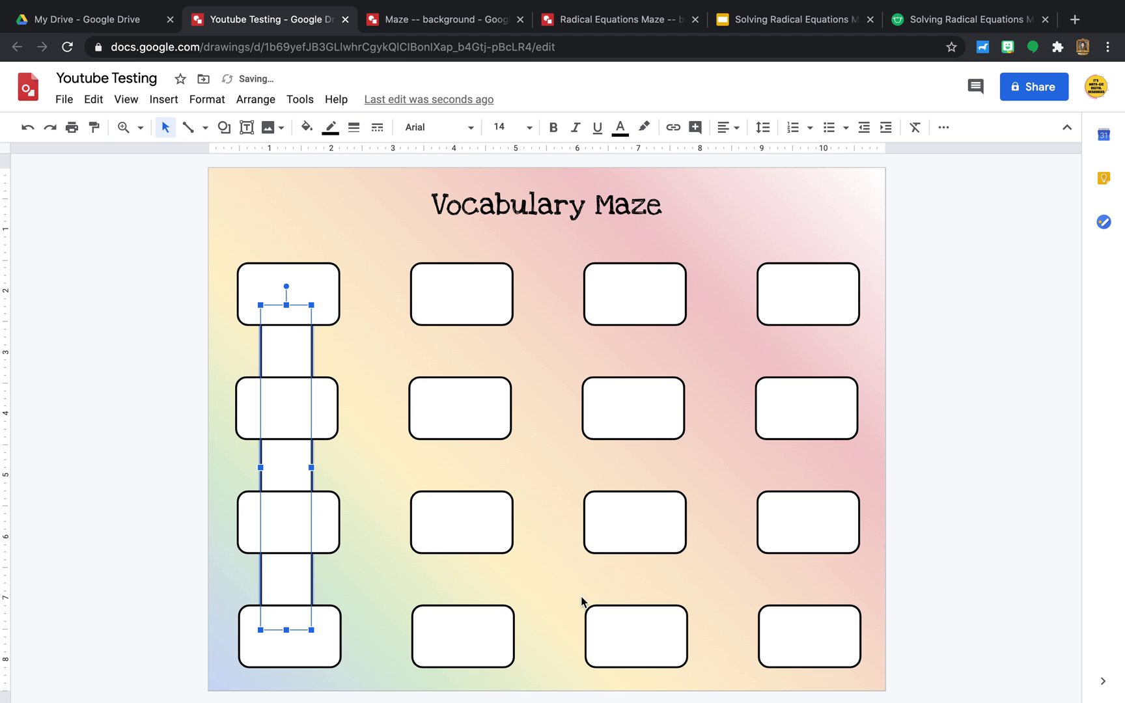
- Centre the connector strip under the left column of boxes
{"action": "left_click", "coordinate": [328, 481]}
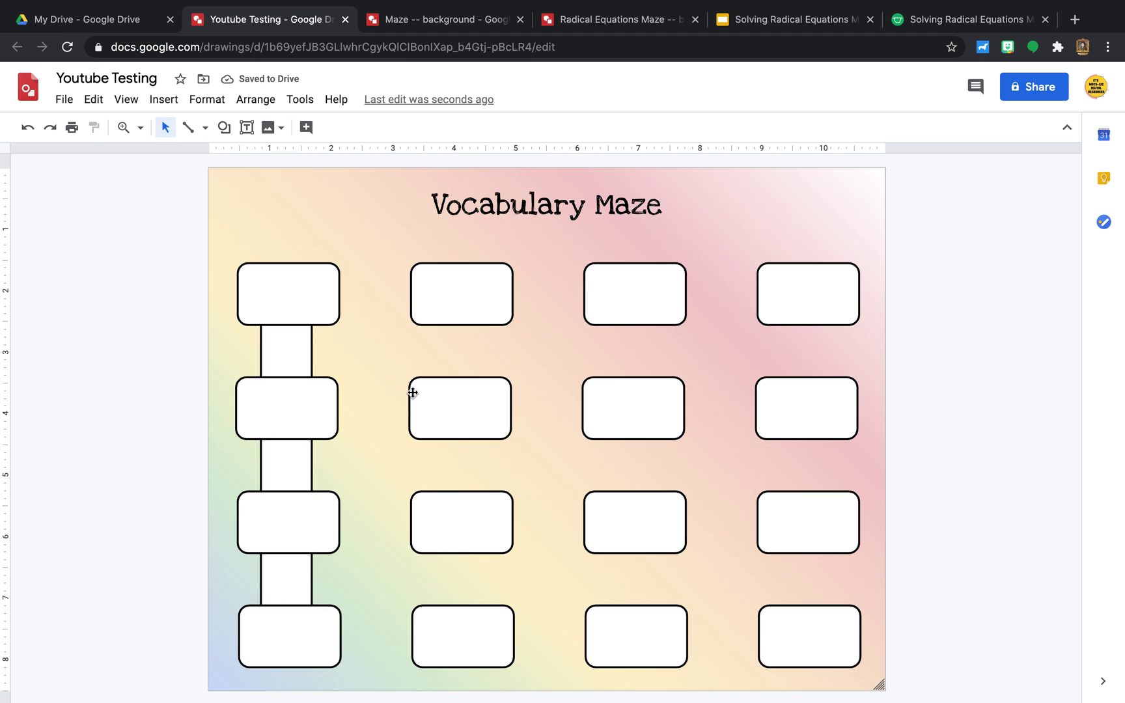
{"action": "left_click", "coordinate": [294, 359]}
{"action": "left_click_drag", "start_coordinate": [294, 359], "coordinate": [294, 358]}
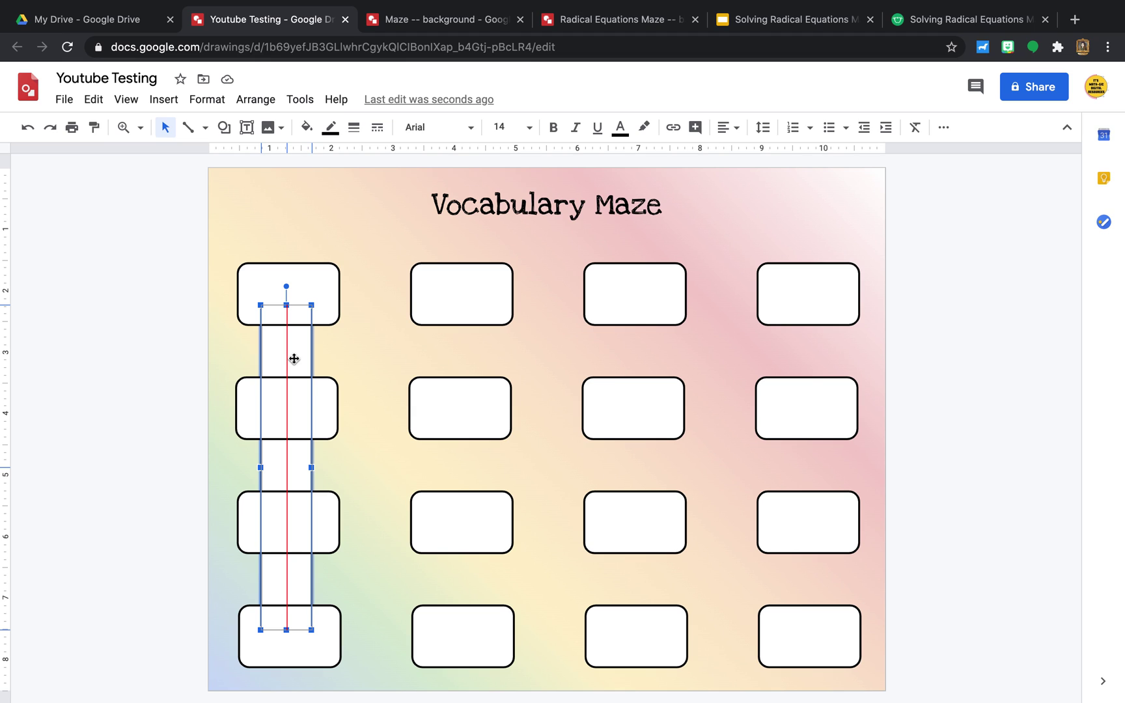
{"action": "left_click_drag", "start_coordinate": [294, 359], "coordinate": [294, 363]}
{"action": "left_click", "coordinate": [387, 371]}
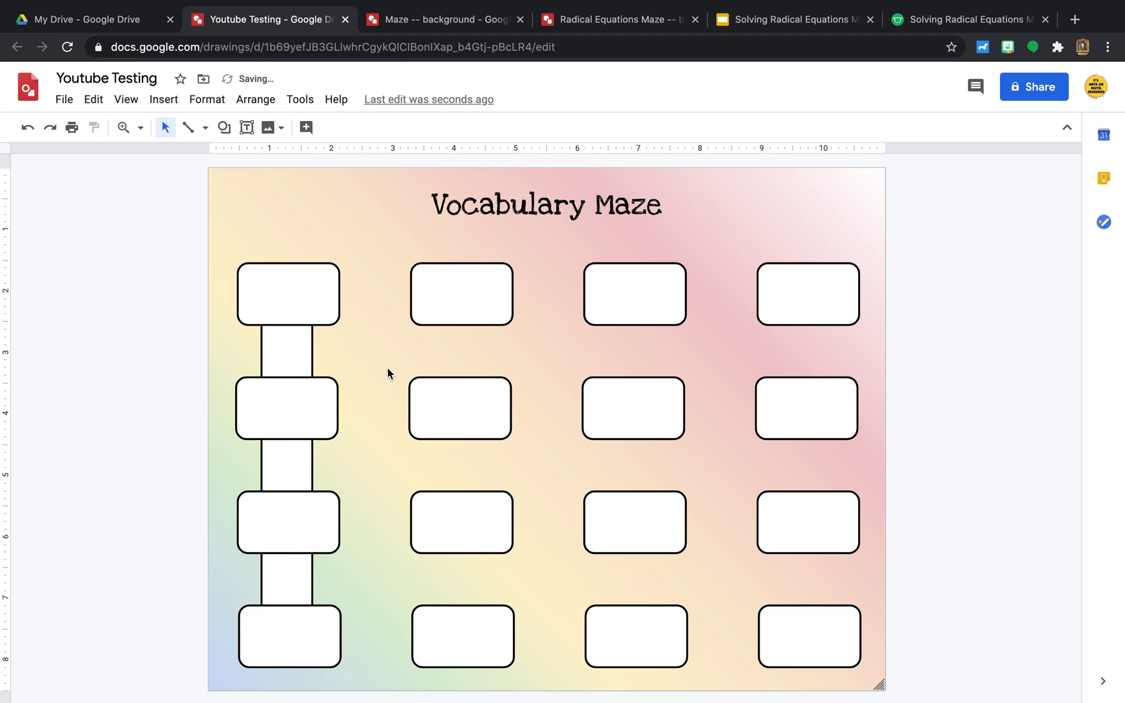
- Duplicate the strip under the second column and send the copy behind the boxes
{"action": "left_click", "coordinate": [289, 352]}
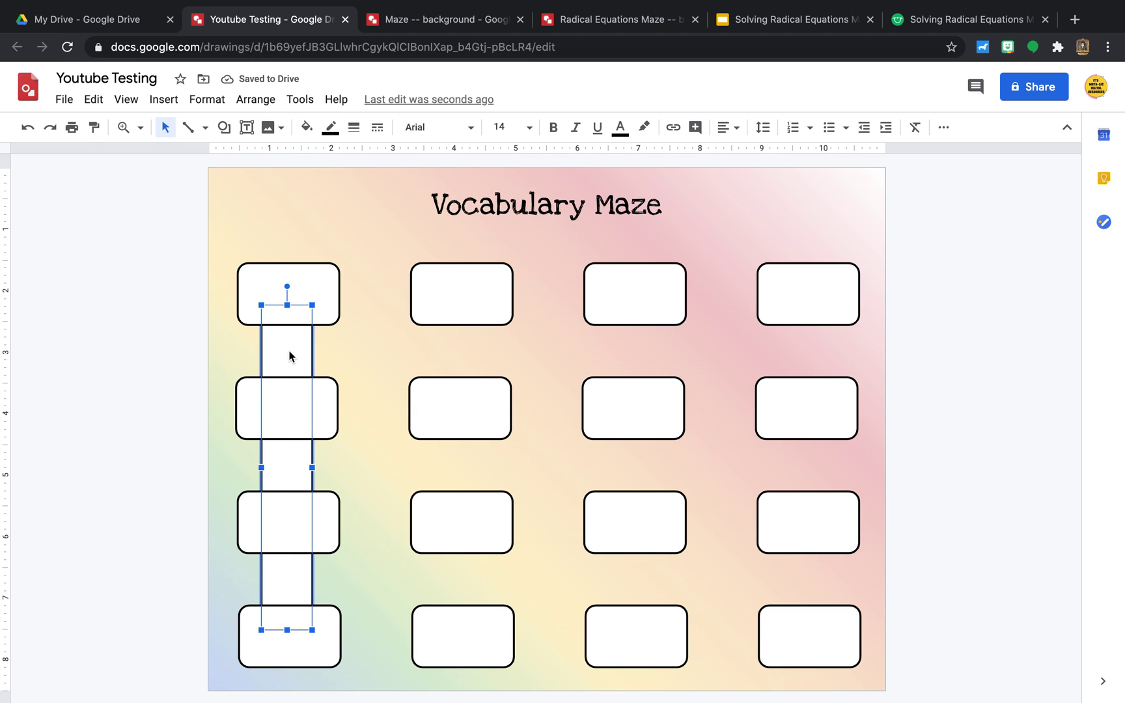
{"action": "key", "text": "ctrl+d"}
{"action": "left_click_drag", "start_coordinate": [289, 355], "coordinate": [462, 354]}
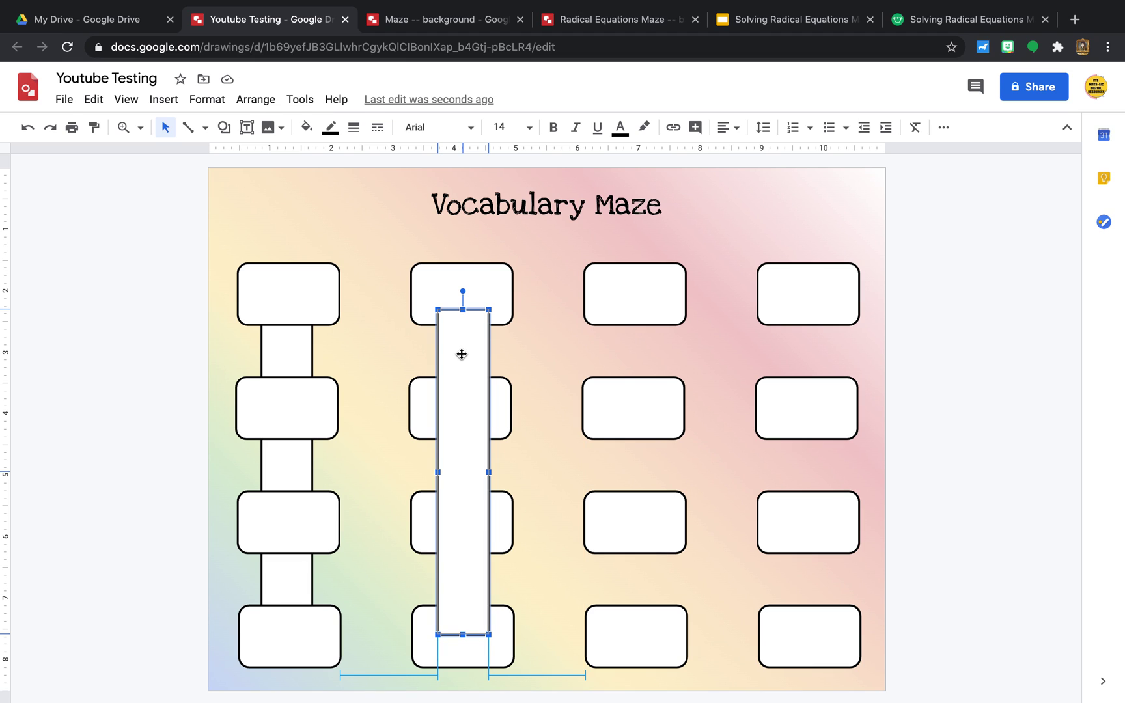
{"action": "left_click_drag", "start_coordinate": [461, 354], "coordinate": [460, 354]}
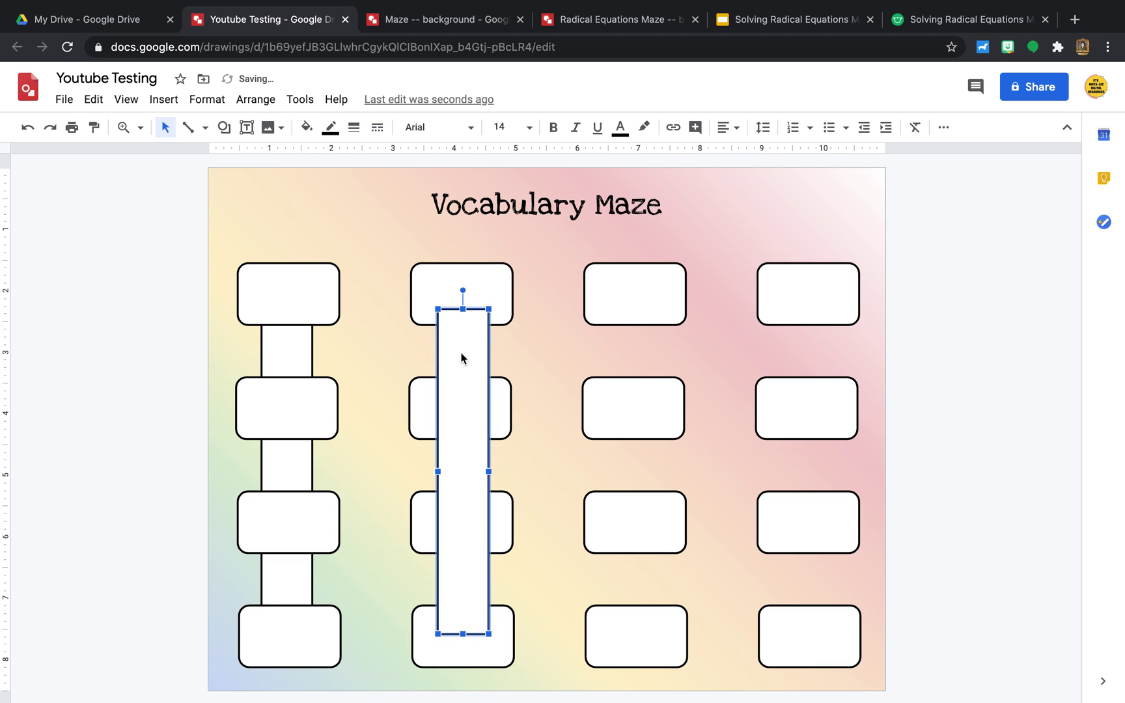
{"action": "right_click", "coordinate": [460, 358]}
{"action": "mouse_move", "coordinate": [505, 520]}
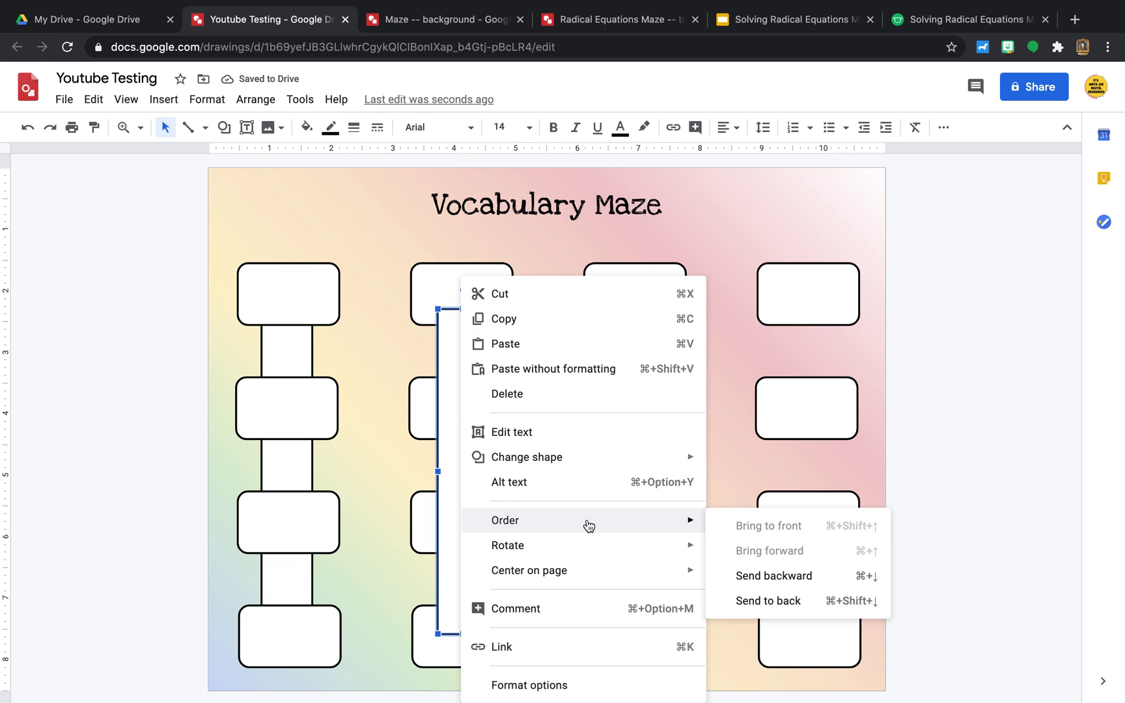
{"action": "left_click", "coordinate": [747, 600]}
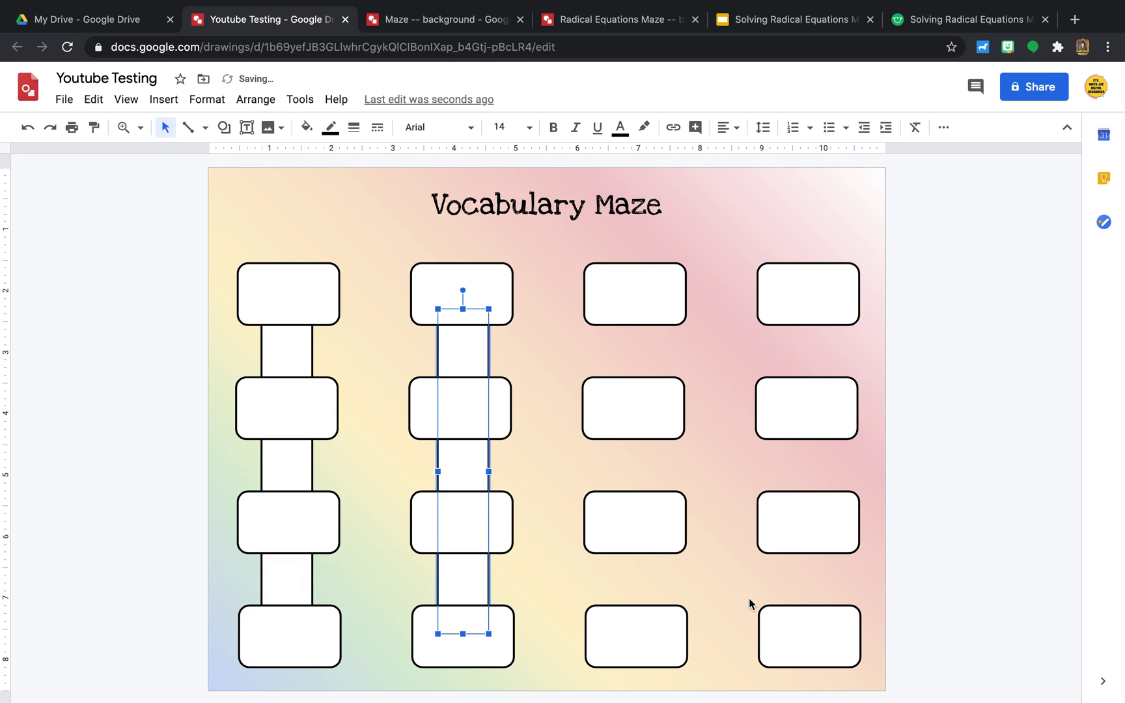
{"action": "left_click", "coordinate": [543, 457]}
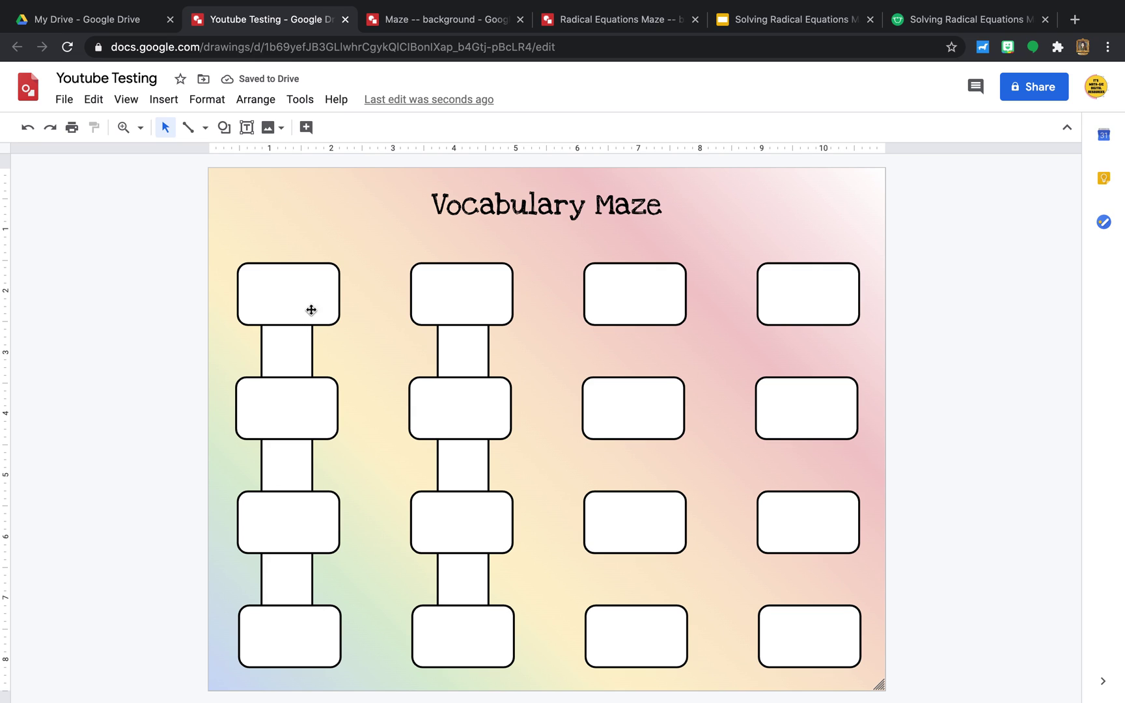
- Duplicate a connector, rotate it horizontal across the top row's four boxes, and send it back
{"action": "left_click", "coordinate": [299, 345]}
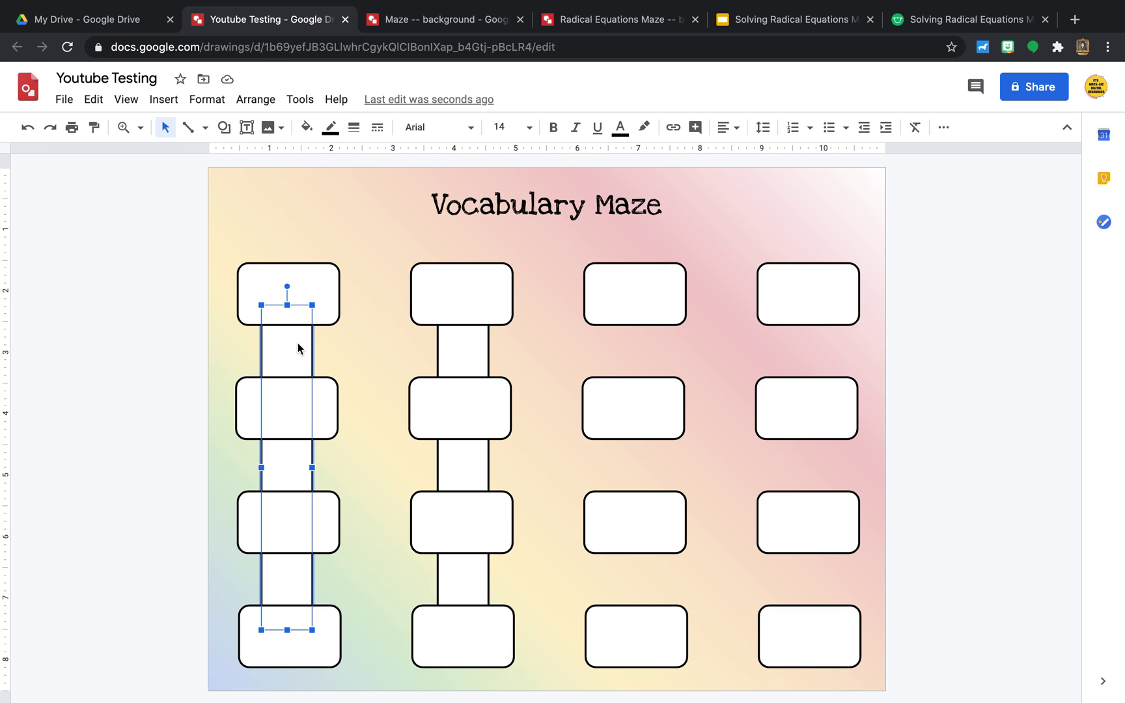
{"action": "key", "text": "ctrl+d"}
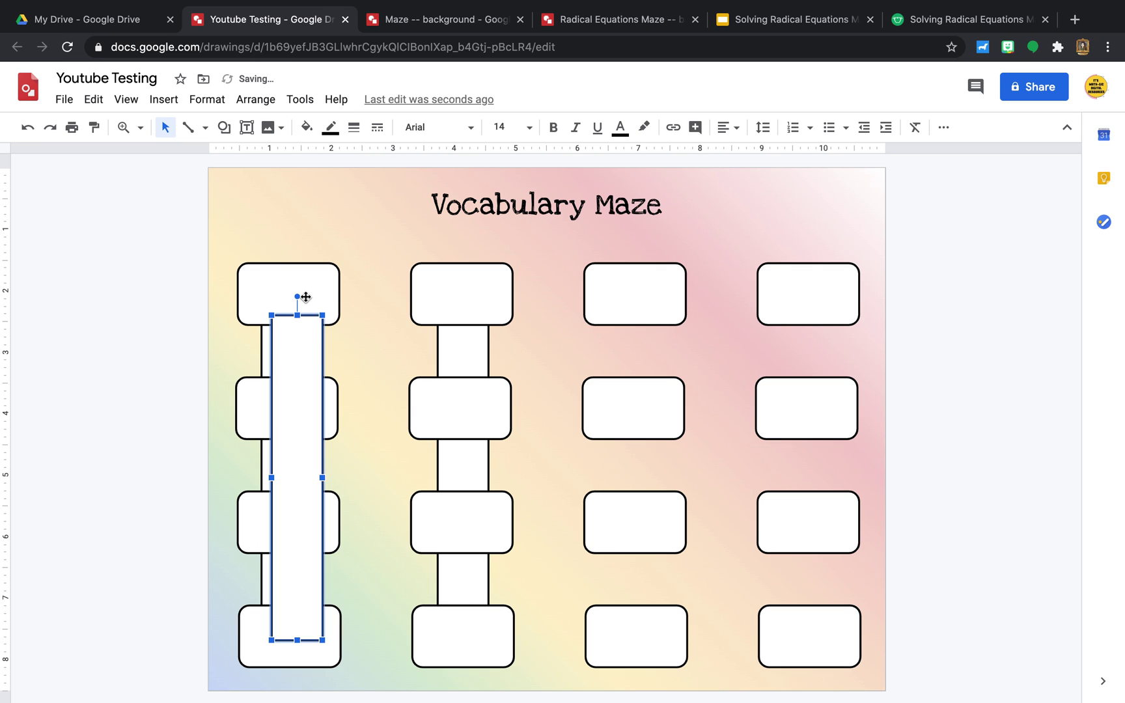
{"action": "mouse_move", "coordinate": [297, 297]}
{"action": "left_mouse_down"}
{"action": "mouse_move", "coordinate": [437, 361]}
{"action": "mouse_move", "coordinate": [439, 479]}
{"action": "mouse_move", "coordinate": [404, 477]}
{"action": "left_mouse_up"}
{"action": "left_click_drag", "start_coordinate": [334, 481], "coordinate": [524, 298]}
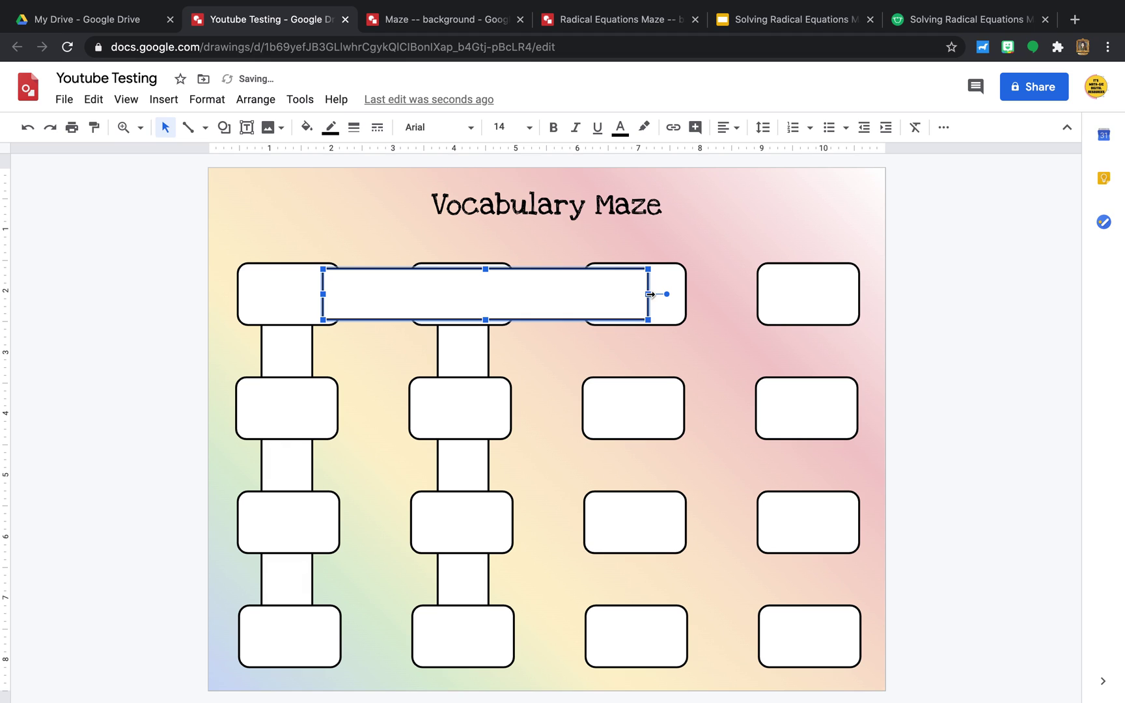
{"action": "left_click_drag", "start_coordinate": [650, 294], "coordinate": [778, 296]}
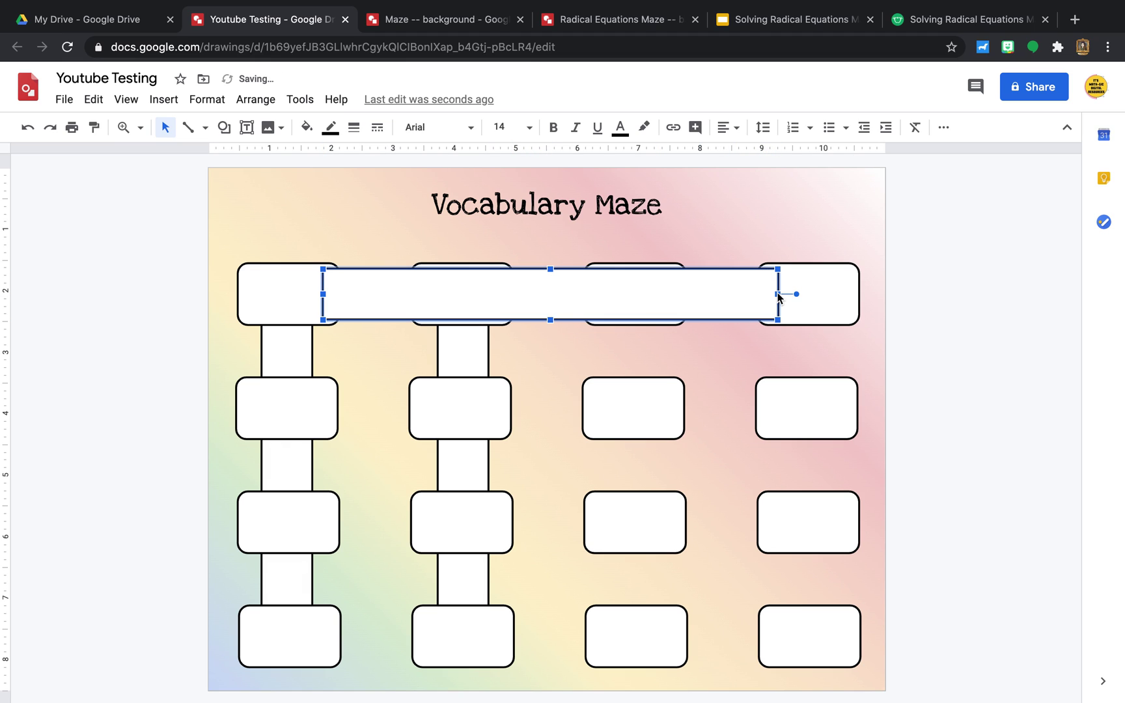
{"action": "right_click", "coordinate": [712, 296]}
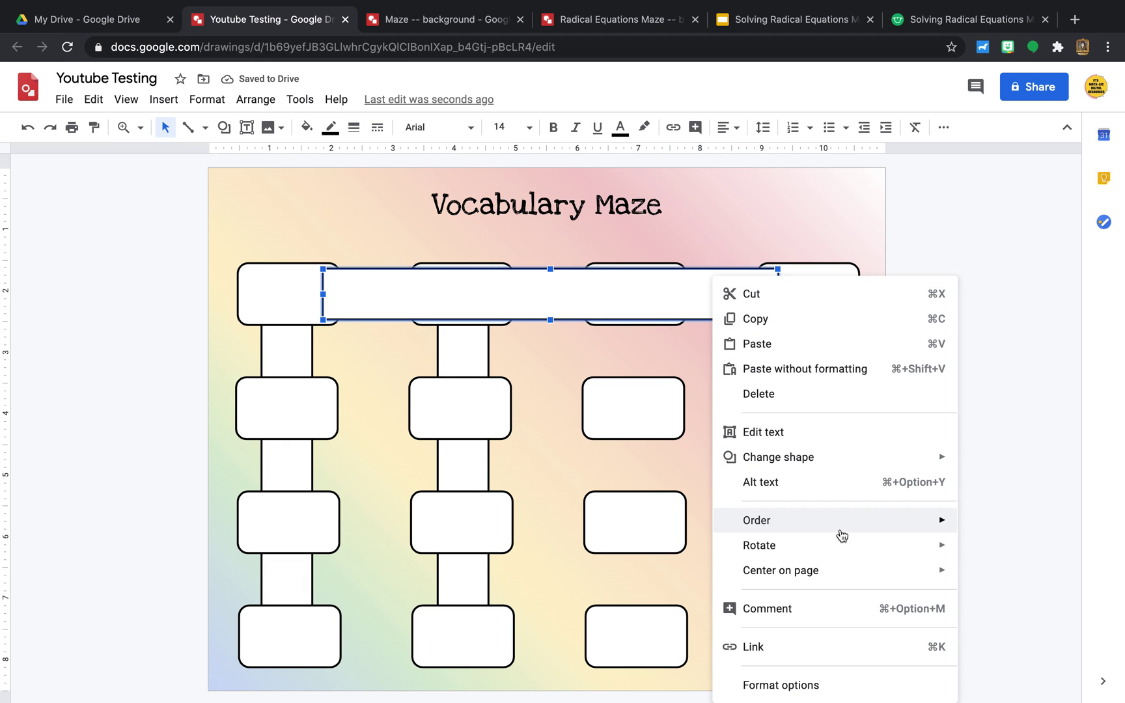
{"action": "mouse_move", "coordinate": [791, 520]}
{"action": "left_click", "coordinate": [671, 603]}
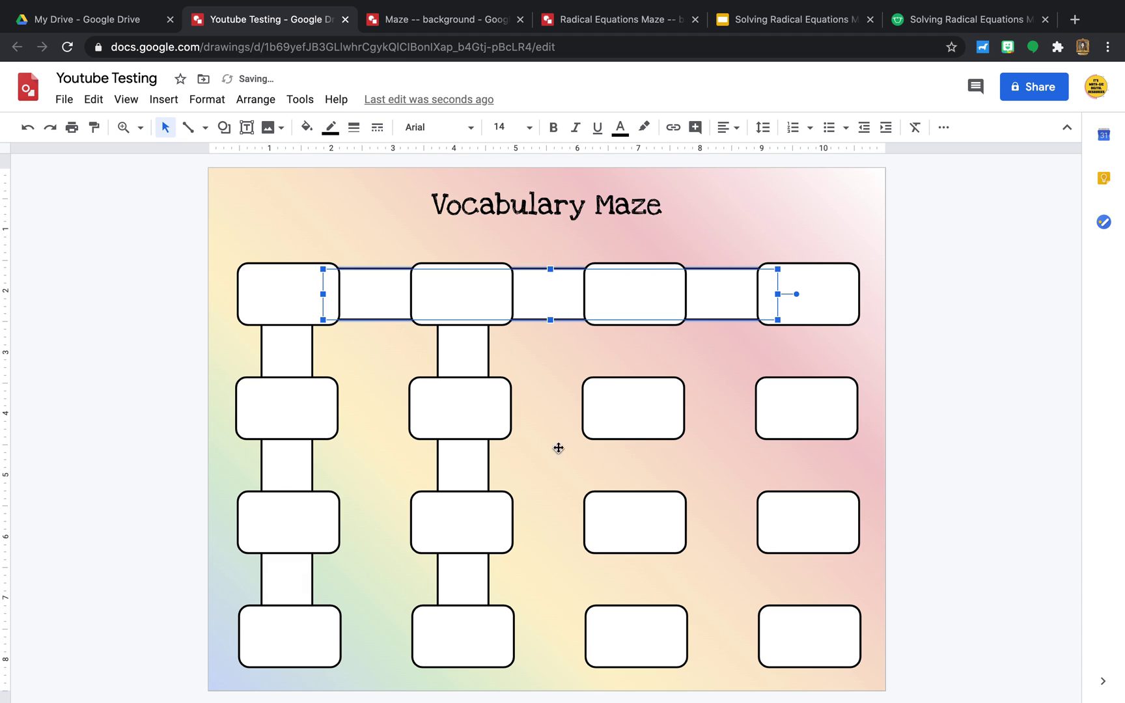
{"action": "left_click", "coordinate": [551, 372]}
- Thin the top bar, copy it down to the second row, and send that behind the boxes
{"action": "left_click", "coordinate": [379, 314]}
{"action": "left_click_drag", "start_coordinate": [550, 320], "coordinate": [549, 283]}
{"action": "left_click", "coordinate": [561, 255]}
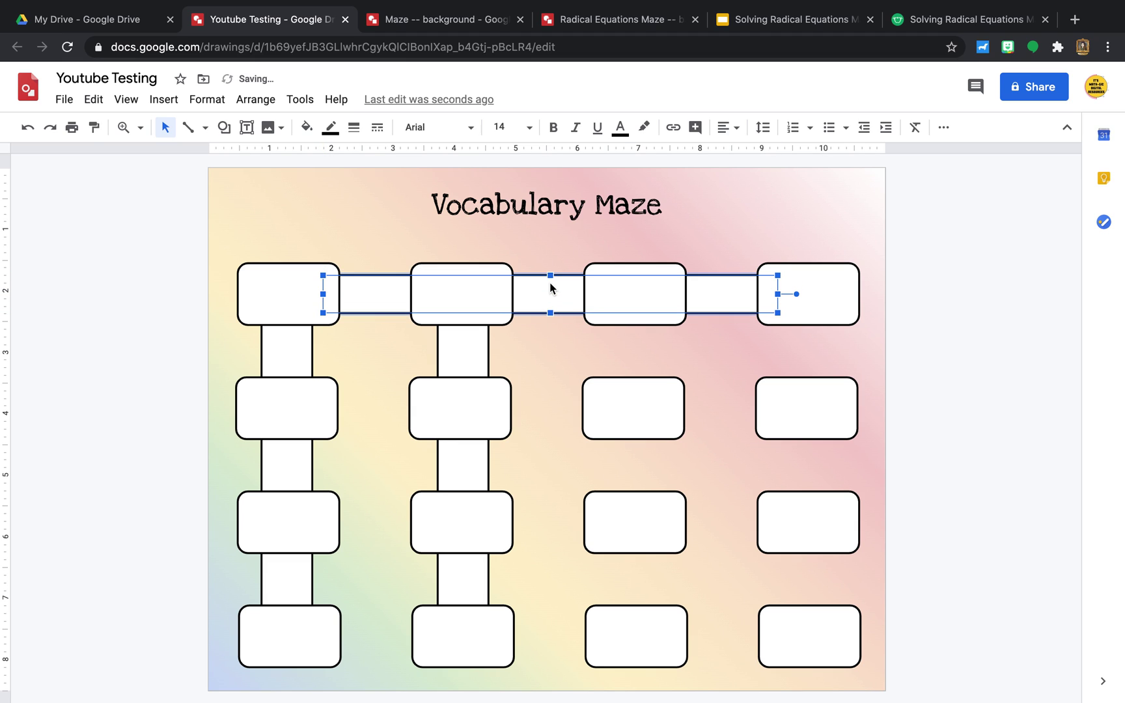
{"action": "left_click", "coordinate": [552, 257]}
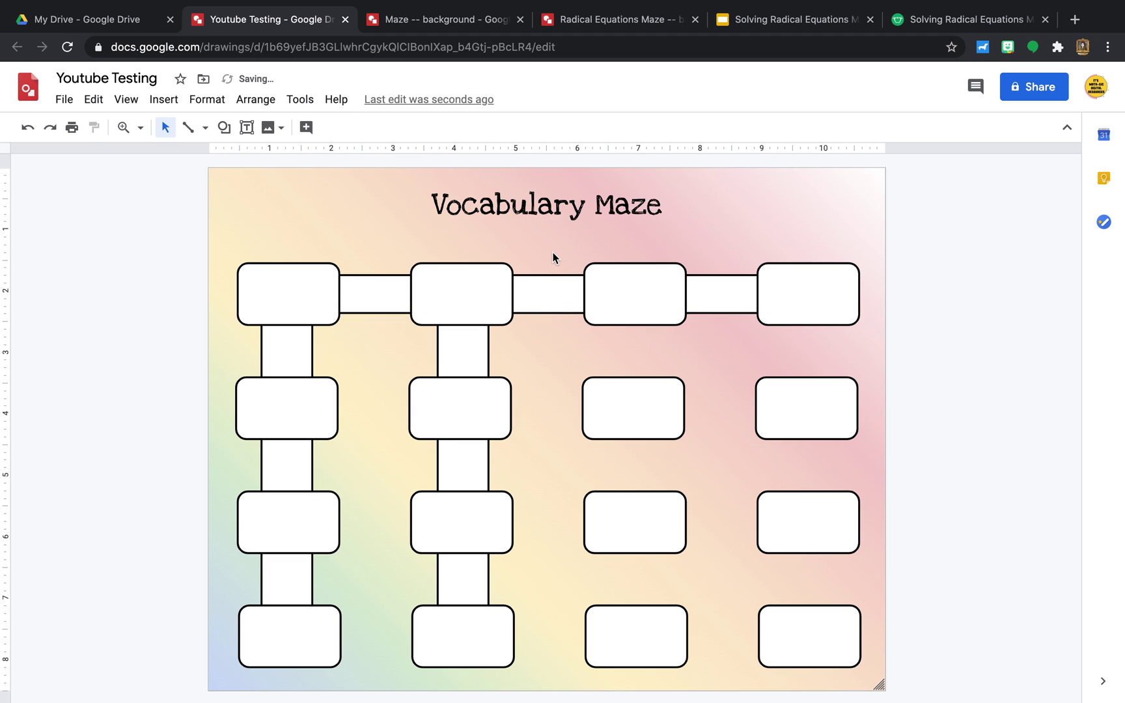
{"action": "left_click", "coordinate": [545, 299]}
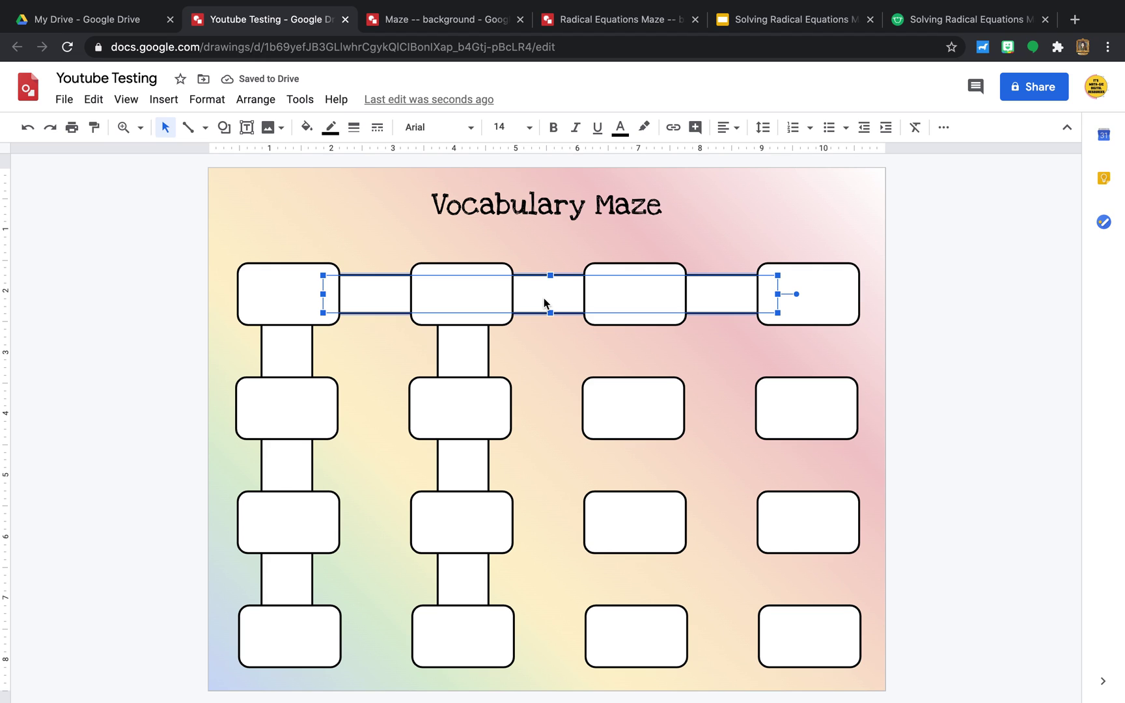
{"action": "mouse_move", "coordinate": [544, 302]}
{"action": "left_mouse_down"}
{"action": "mouse_move", "coordinate": [553, 296]}
{"action": "mouse_move", "coordinate": [557, 407]}
{"action": "left_mouse_up"}
{"action": "right_click", "coordinate": [557, 407]}
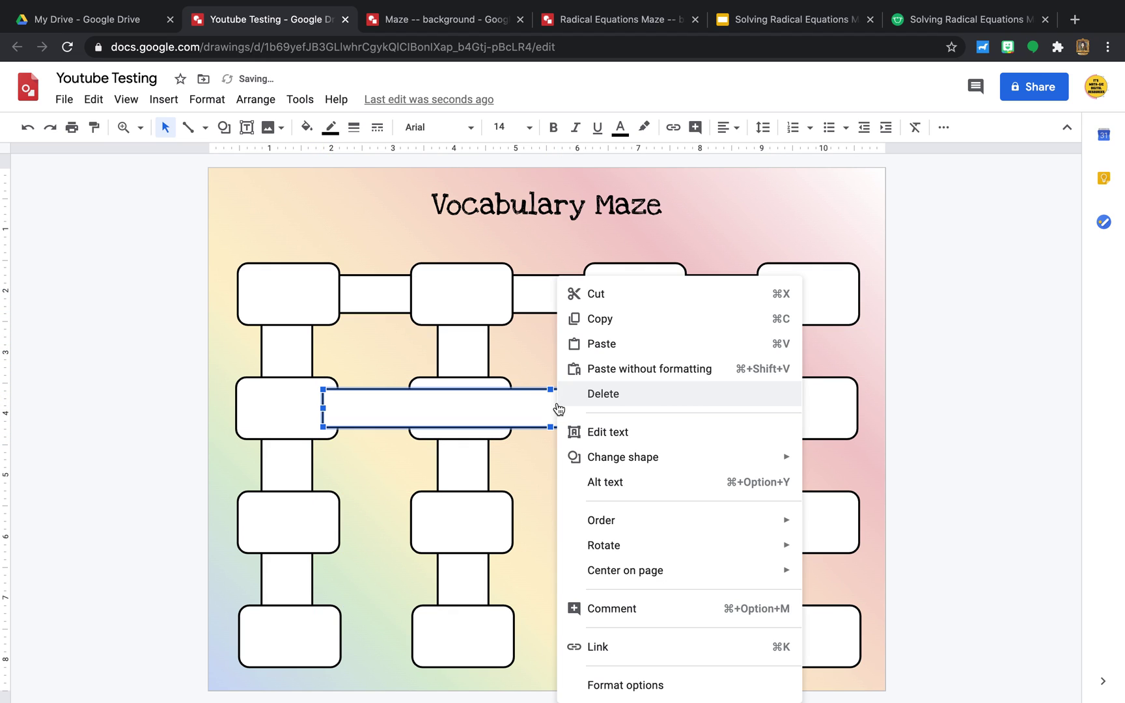
{"action": "mouse_move", "coordinate": [600, 520]}
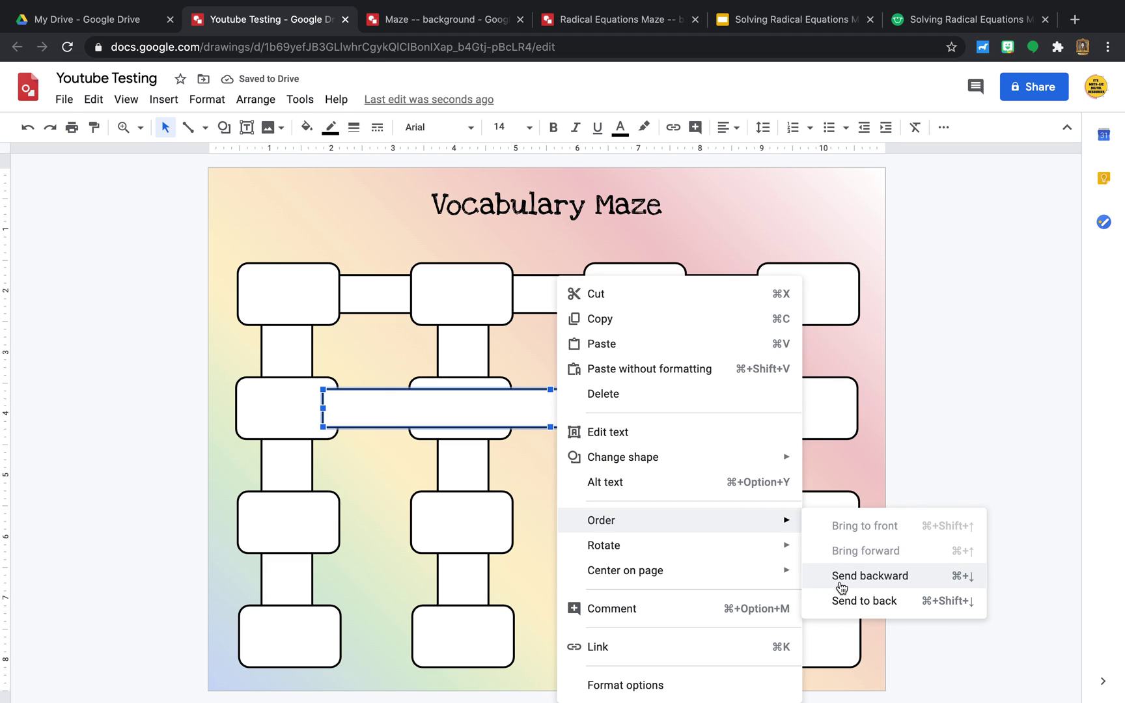
{"action": "left_click", "coordinate": [846, 600]}
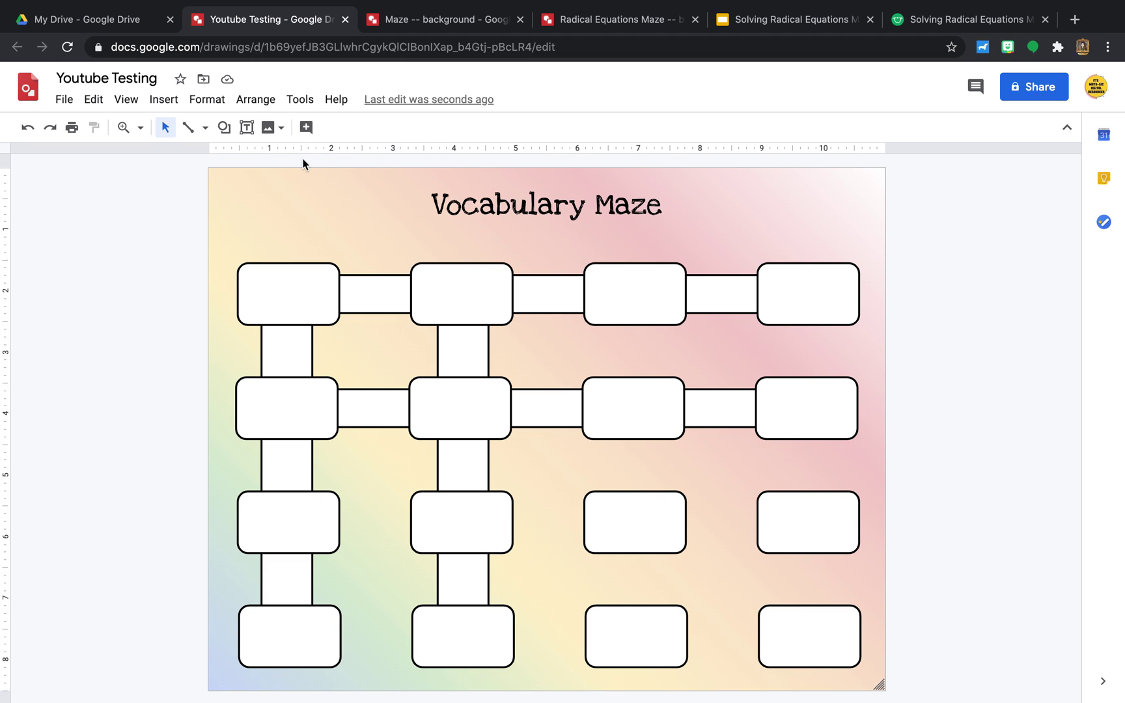
- Draw a rectangle between the first two columns and tilt it diagonally
{"action": "left_click", "coordinate": [224, 126]}
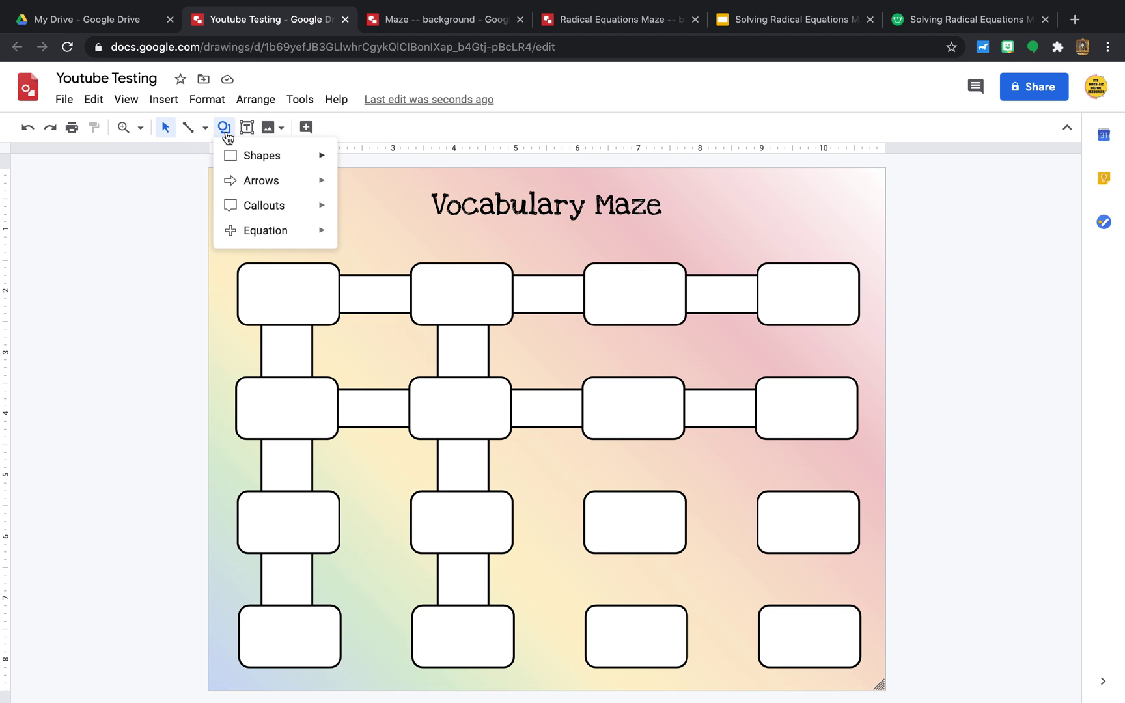
{"action": "mouse_move", "coordinate": [262, 156]}
{"action": "left_click", "coordinate": [351, 162]}
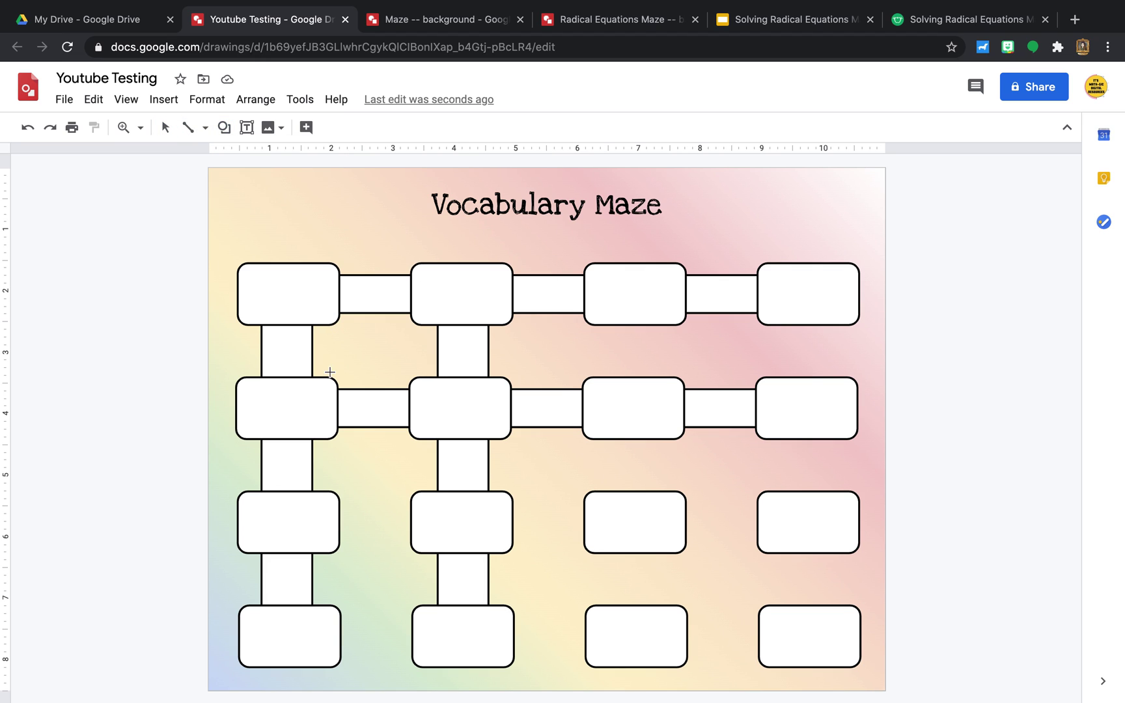
{"action": "left_click_drag", "start_coordinate": [315, 359], "coordinate": [397, 381]}
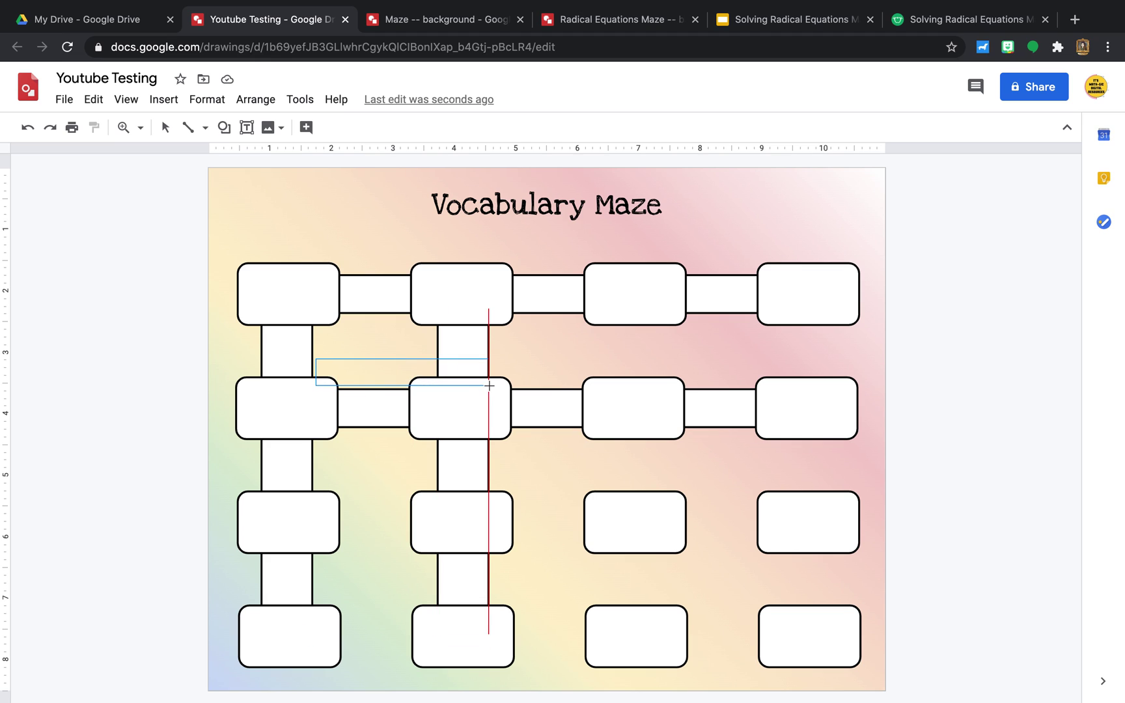
{"action": "mouse_move", "coordinate": [489, 385]}
{"action": "left_mouse_down"}
{"action": "mouse_move", "coordinate": [476, 397]}
{"action": "mouse_move", "coordinate": [465, 359]}
{"action": "left_mouse_up"}
{"action": "left_click_drag", "start_coordinate": [393, 307], "coordinate": [378, 363]}
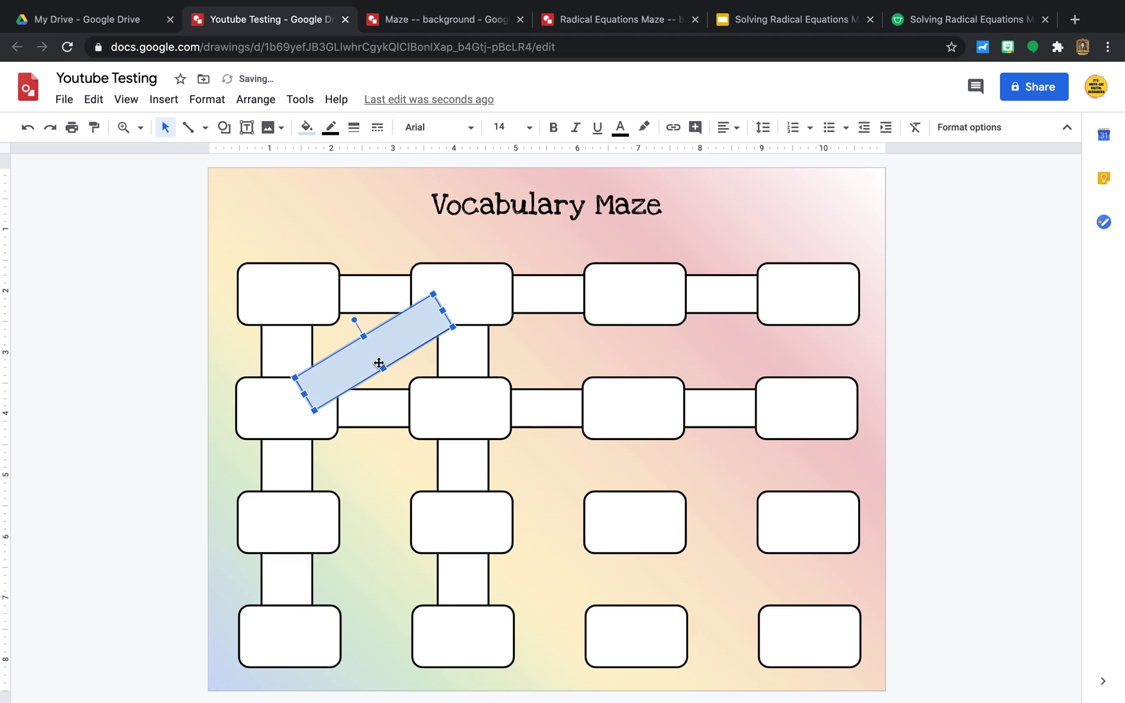
- Give the diagonal strip white fill and a 2px border, and send it behind the boxes
{"action": "left_click", "coordinate": [307, 127]}
{"action": "left_click", "coordinate": [469, 211]}
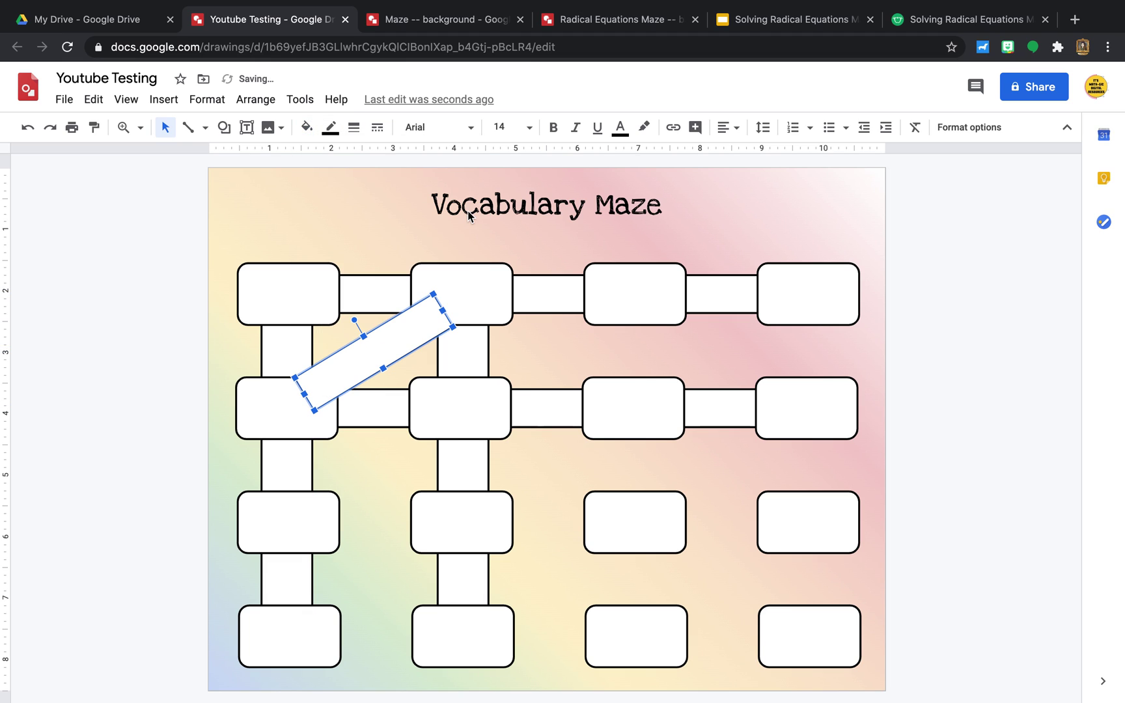
{"action": "left_click", "coordinate": [332, 127]}
{"action": "left_click", "coordinate": [353, 127]}
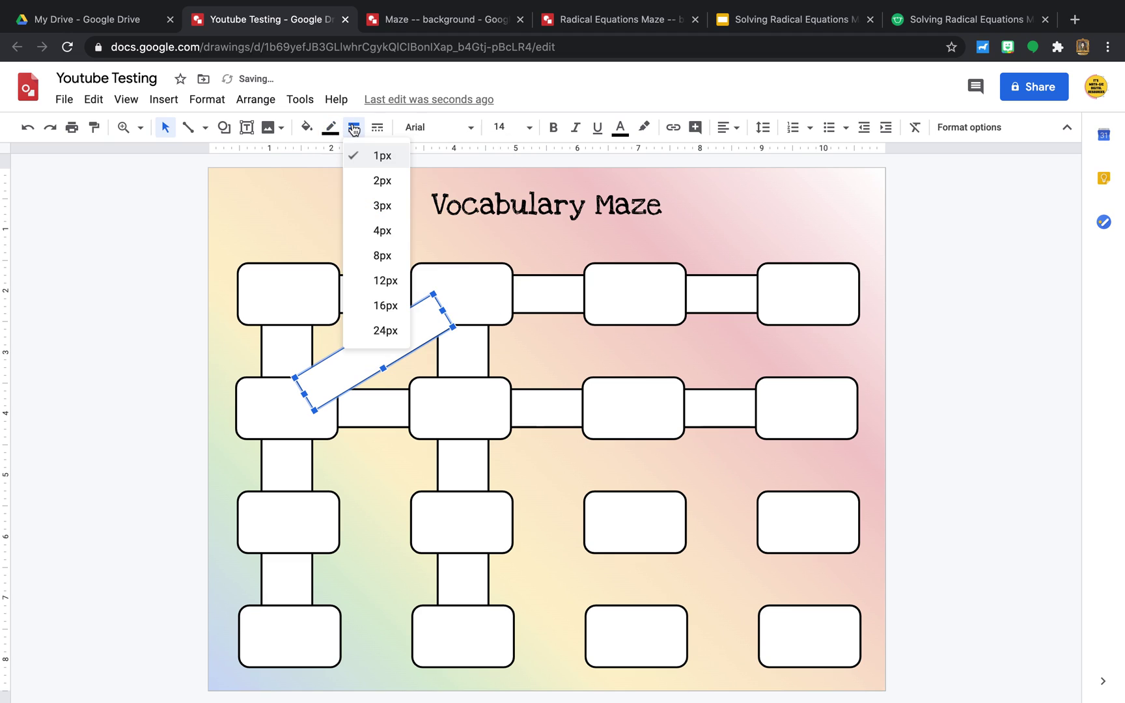
{"action": "left_click", "coordinate": [364, 181]}
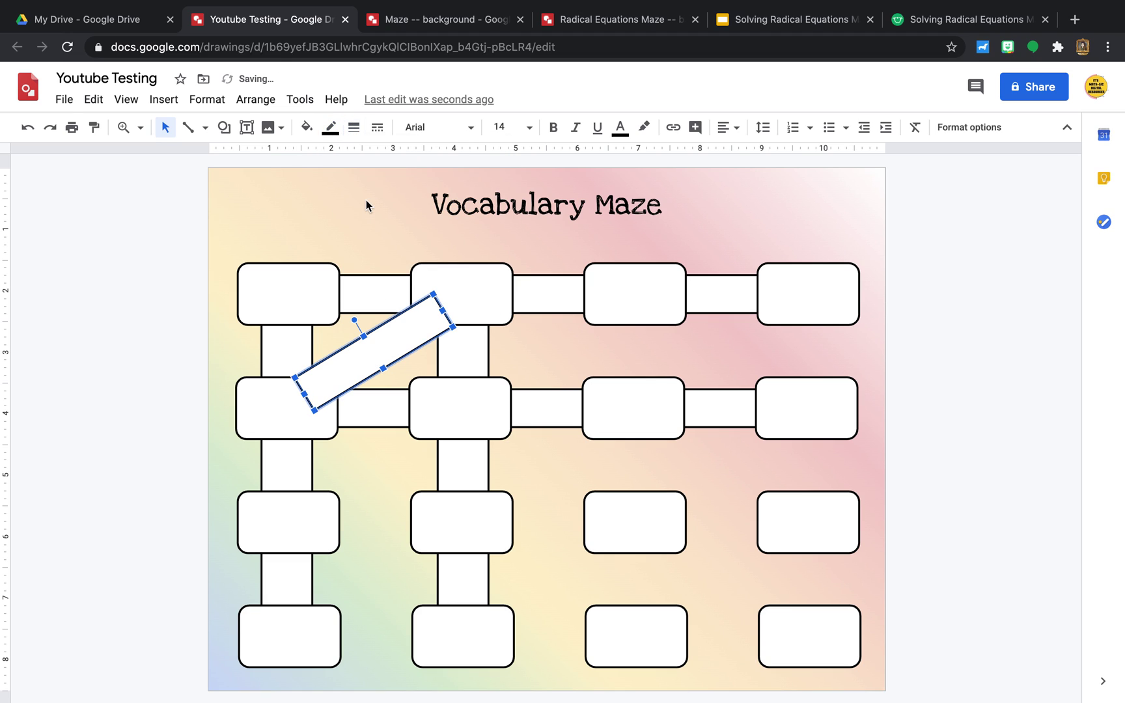
{"action": "right_click", "coordinate": [395, 332]}
{"action": "mouse_move", "coordinate": [440, 520]}
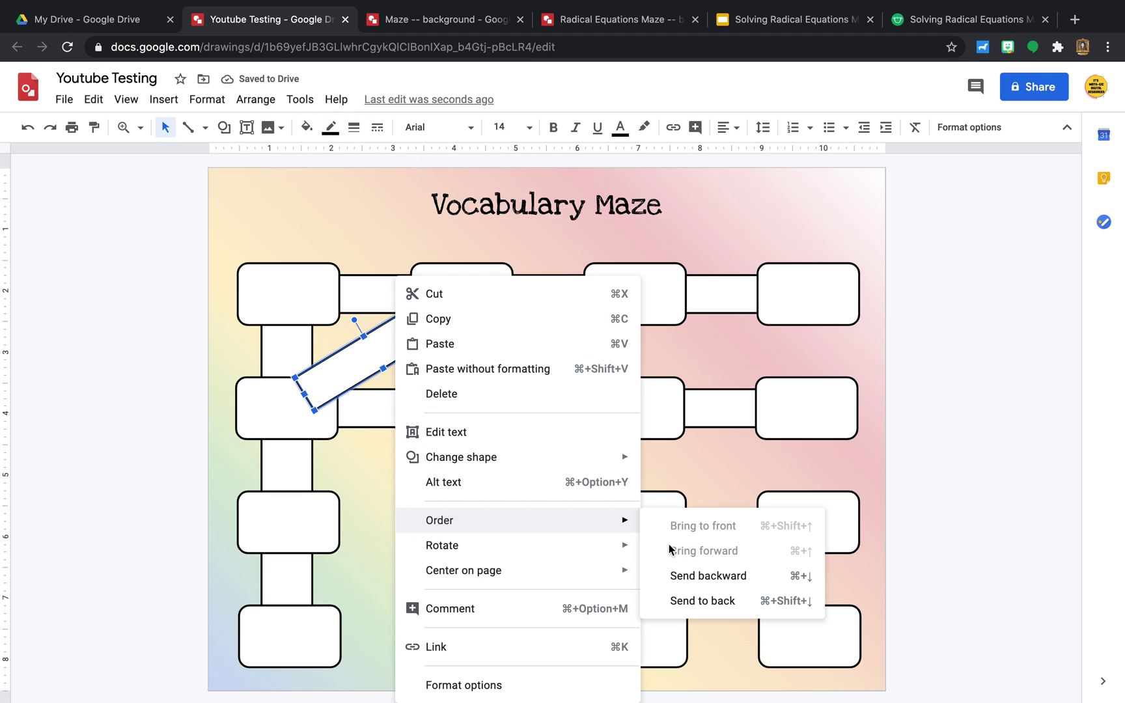
{"action": "left_click", "coordinate": [692, 597]}
{"action": "left_click", "coordinate": [1028, 398]}
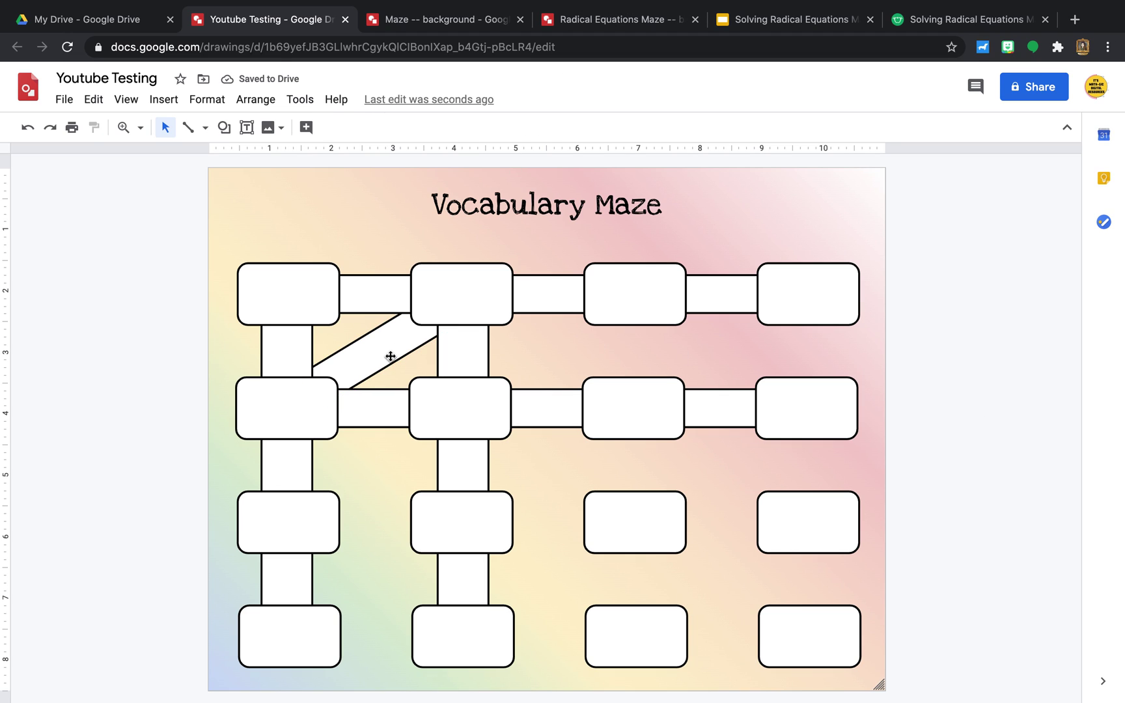
{"action": "left_click", "coordinate": [597, 20]}
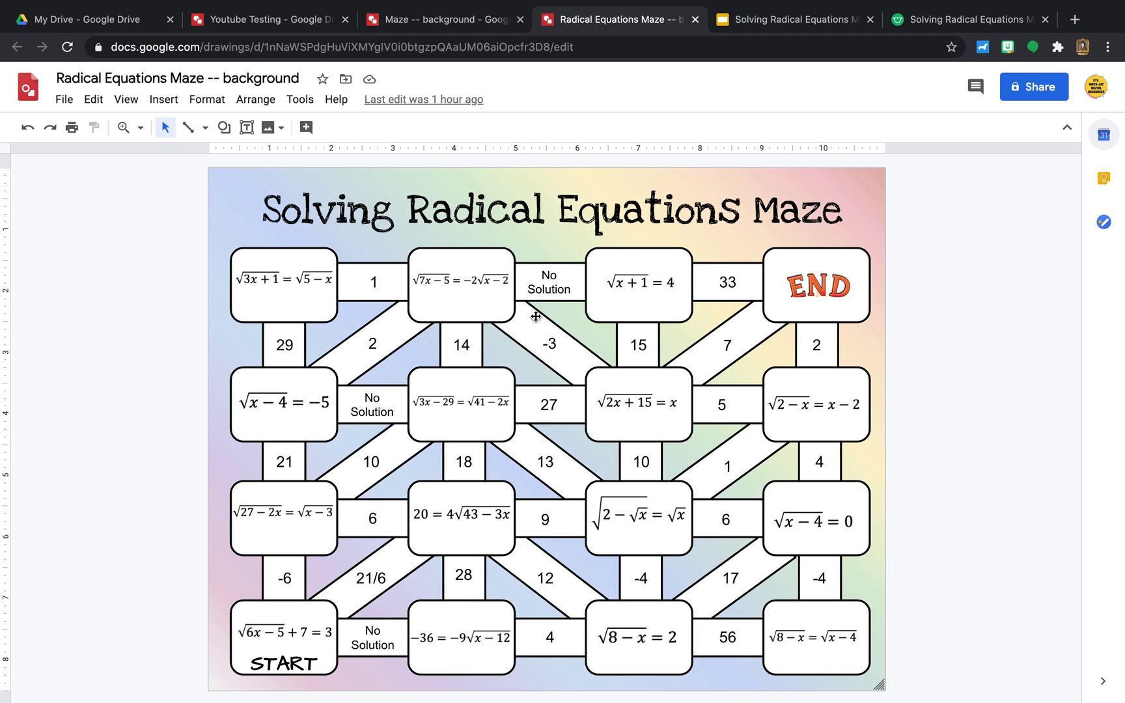
{"action": "left_click", "coordinate": [390, 342]}
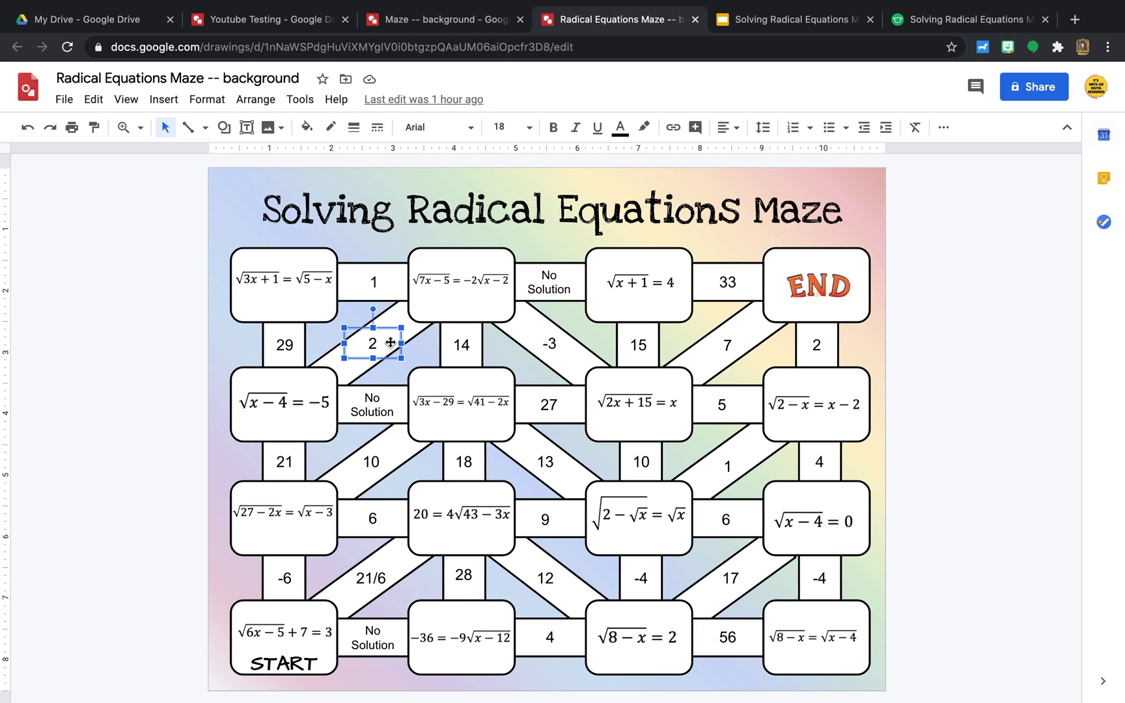
{"action": "left_click", "coordinate": [540, 326]}
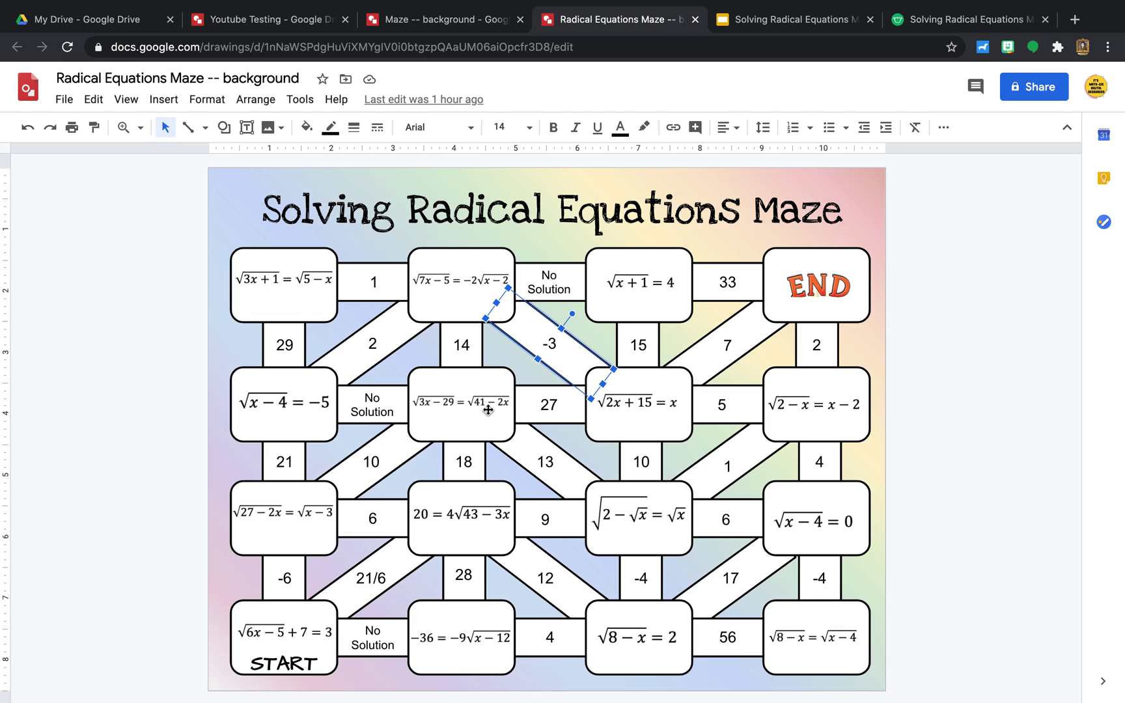
{"action": "left_click", "coordinate": [950, 320]}
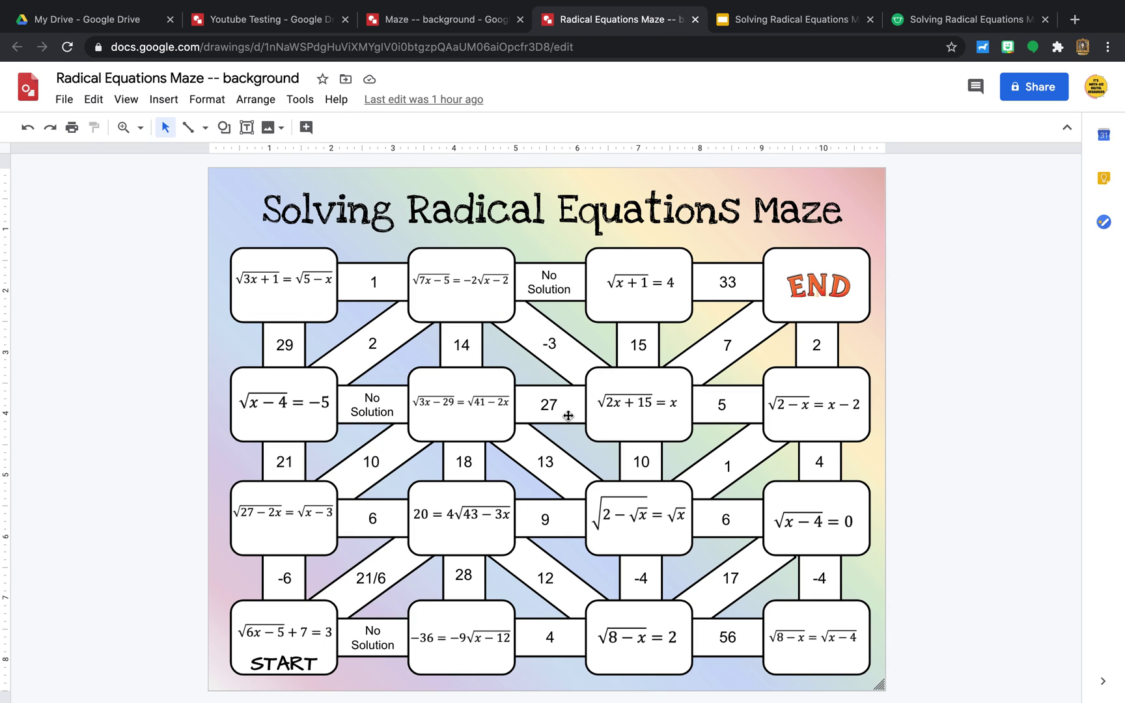
{"action": "left_click", "coordinate": [431, 20]}
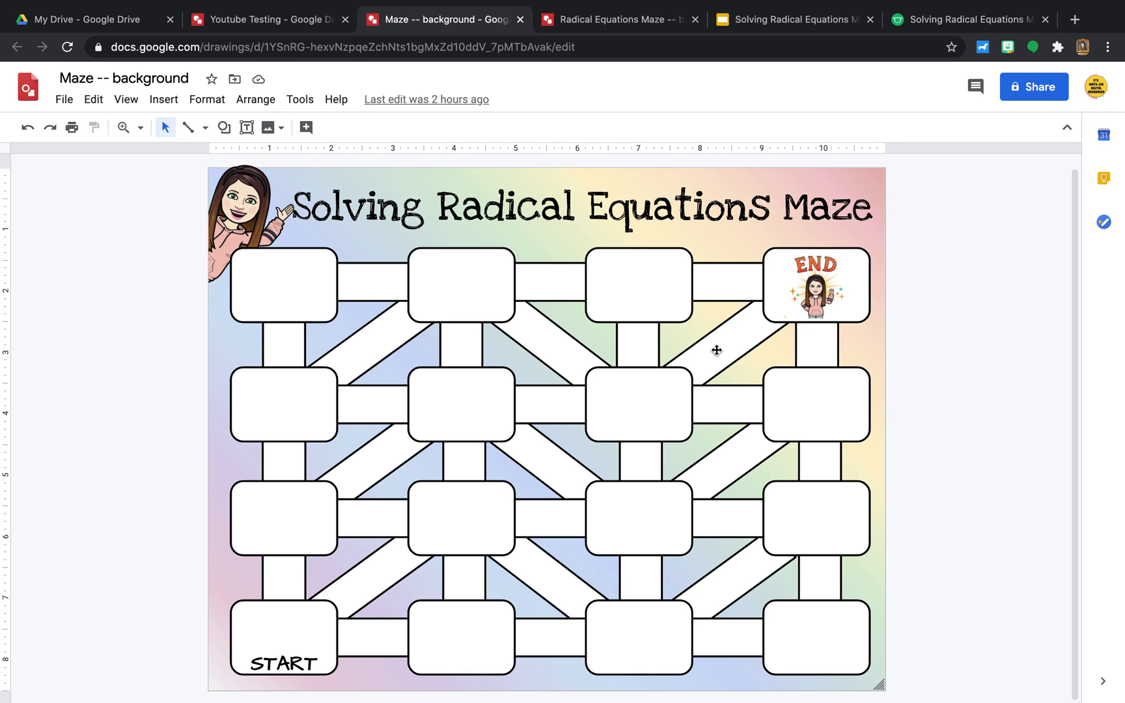
{"action": "left_click_drag", "start_coordinate": [727, 355], "coordinate": [545, 365]}
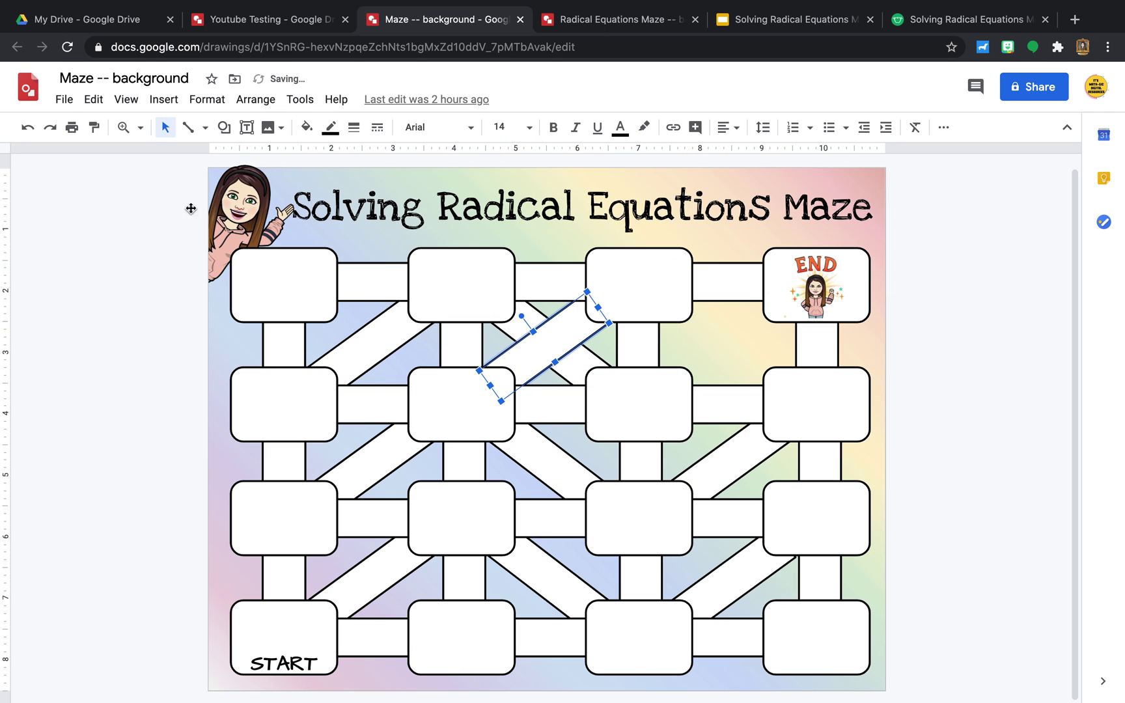
{"action": "left_click", "coordinate": [27, 127]}
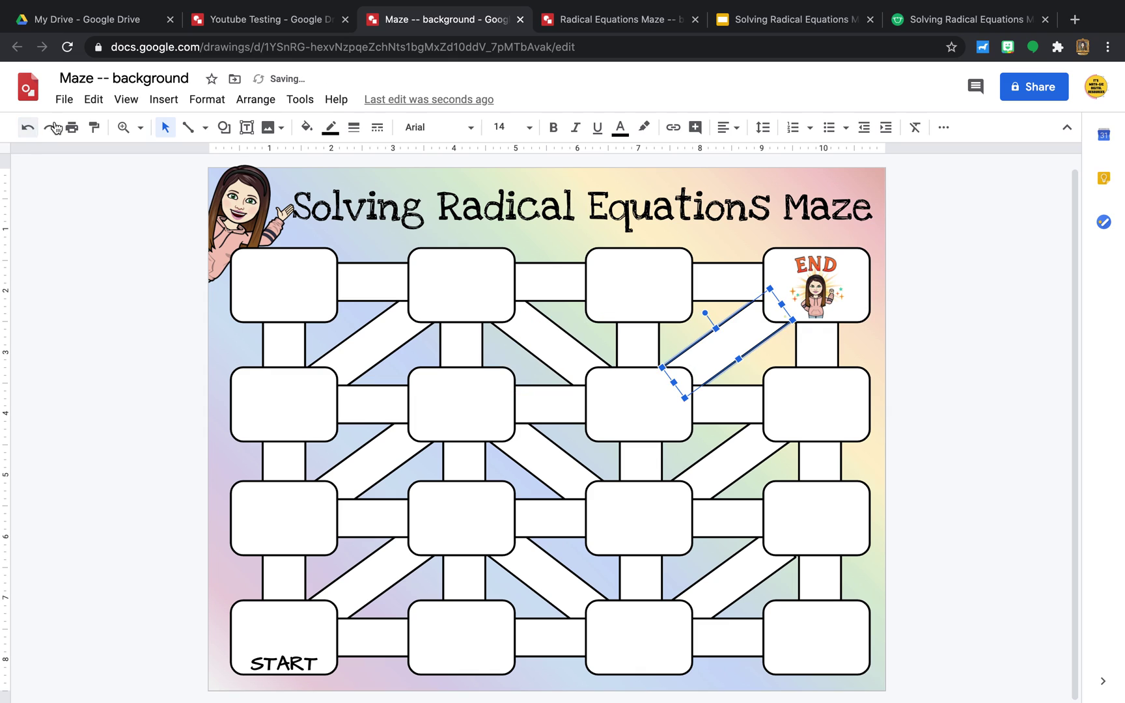
{"action": "left_click", "coordinate": [292, 25]}
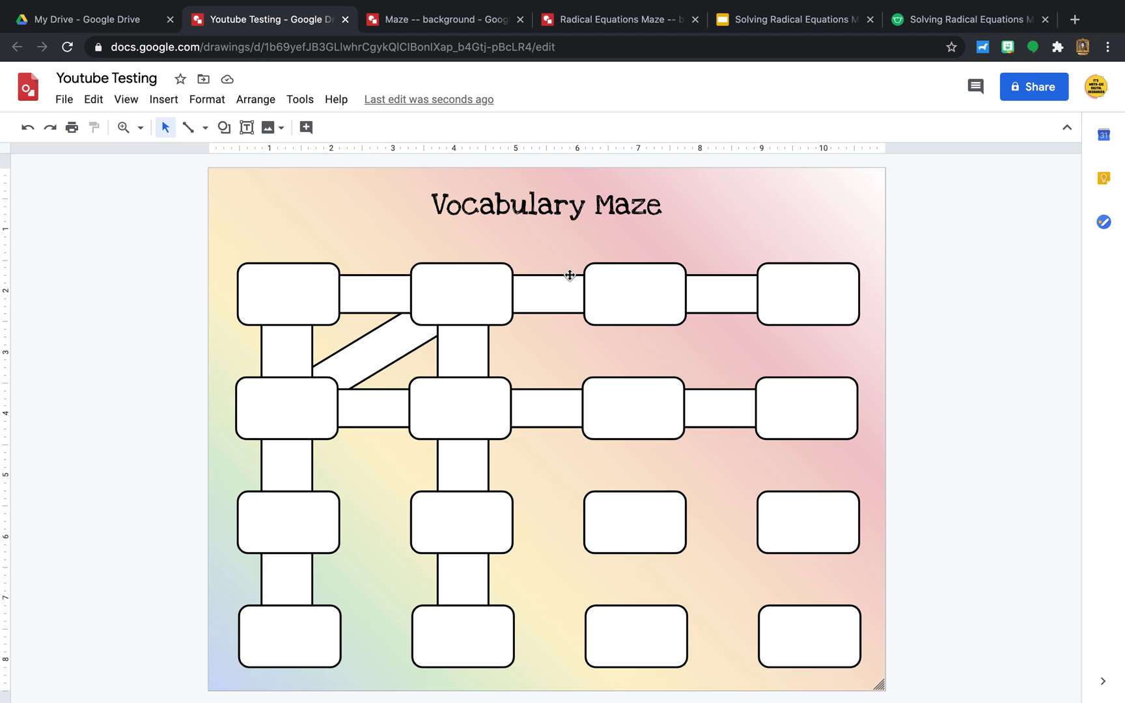
{"action": "left_click", "coordinate": [611, 21]}
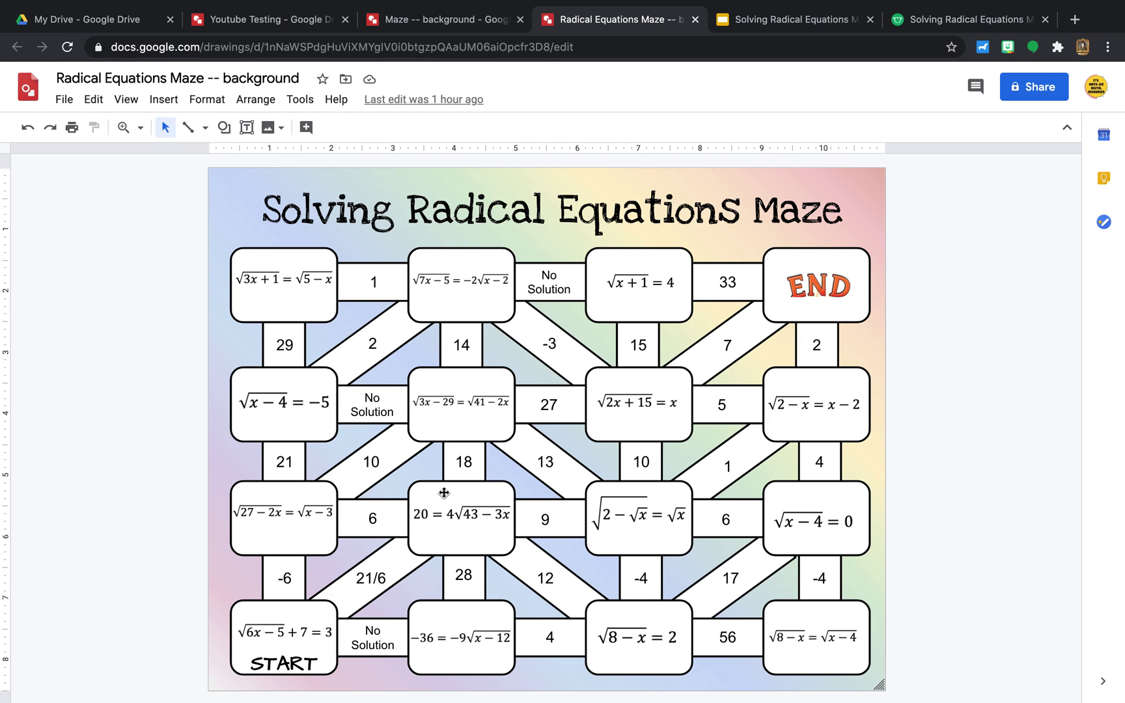
- Inspect the maze's START box, END image and equation shapes by selecting them
{"action": "left_click", "coordinate": [295, 664]}
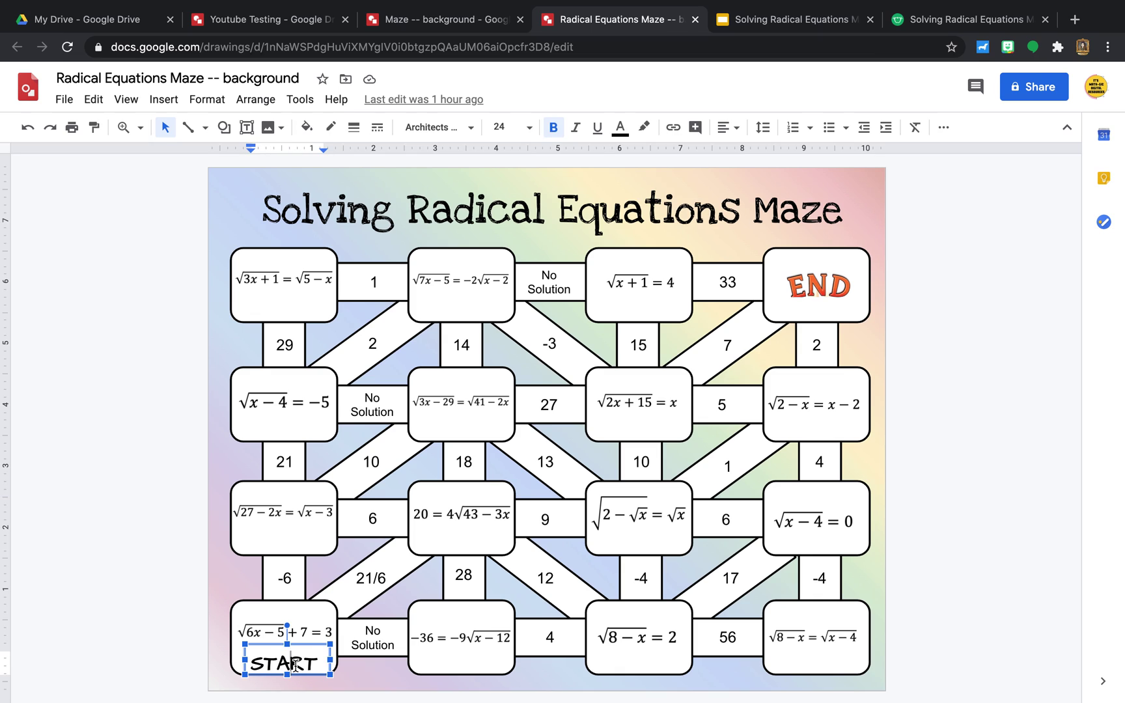
{"action": "left_click", "coordinate": [844, 284]}
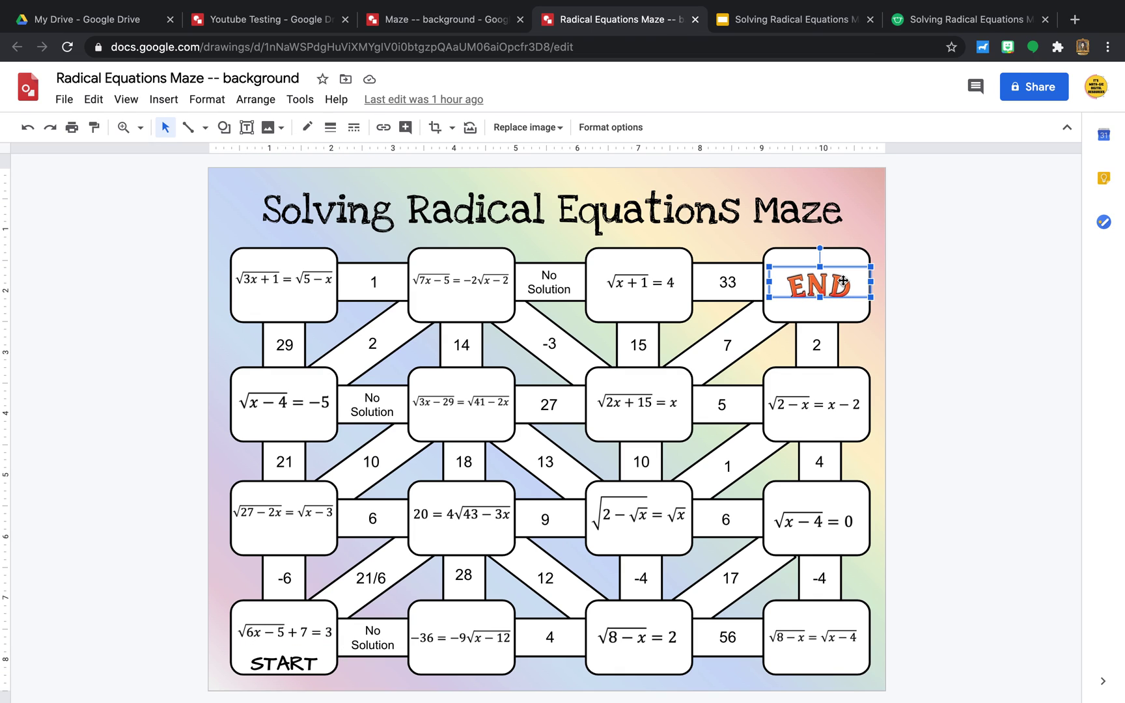
{"action": "left_click", "coordinate": [295, 662]}
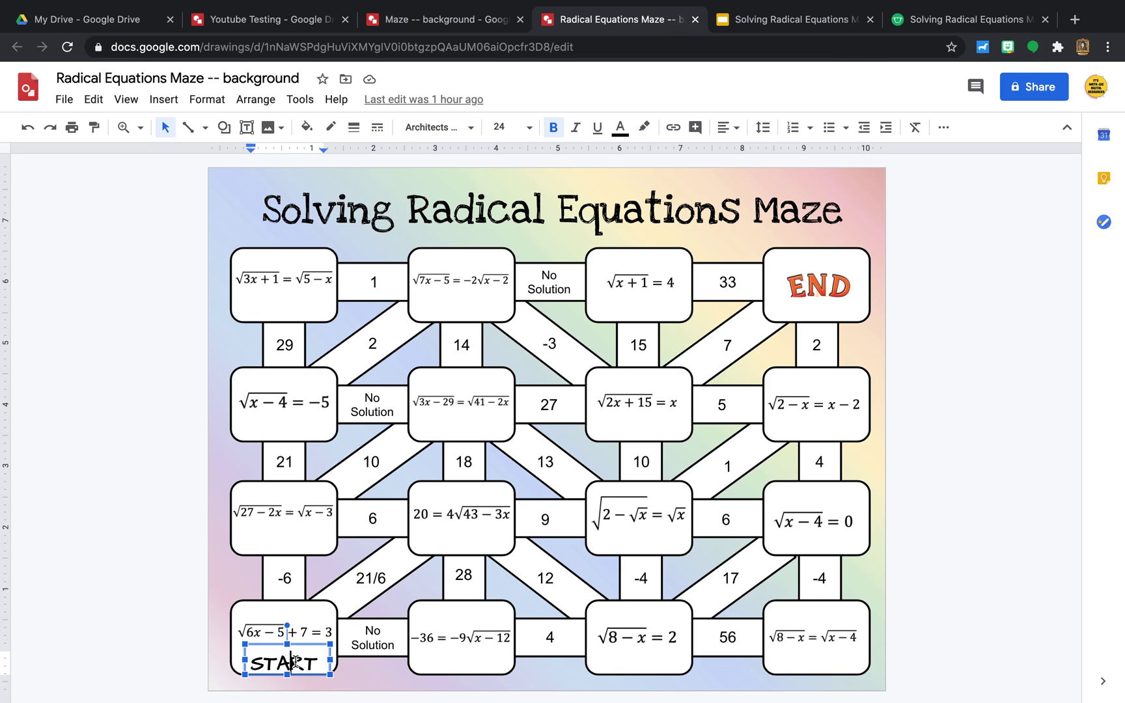
{"action": "left_click", "coordinate": [295, 426]}
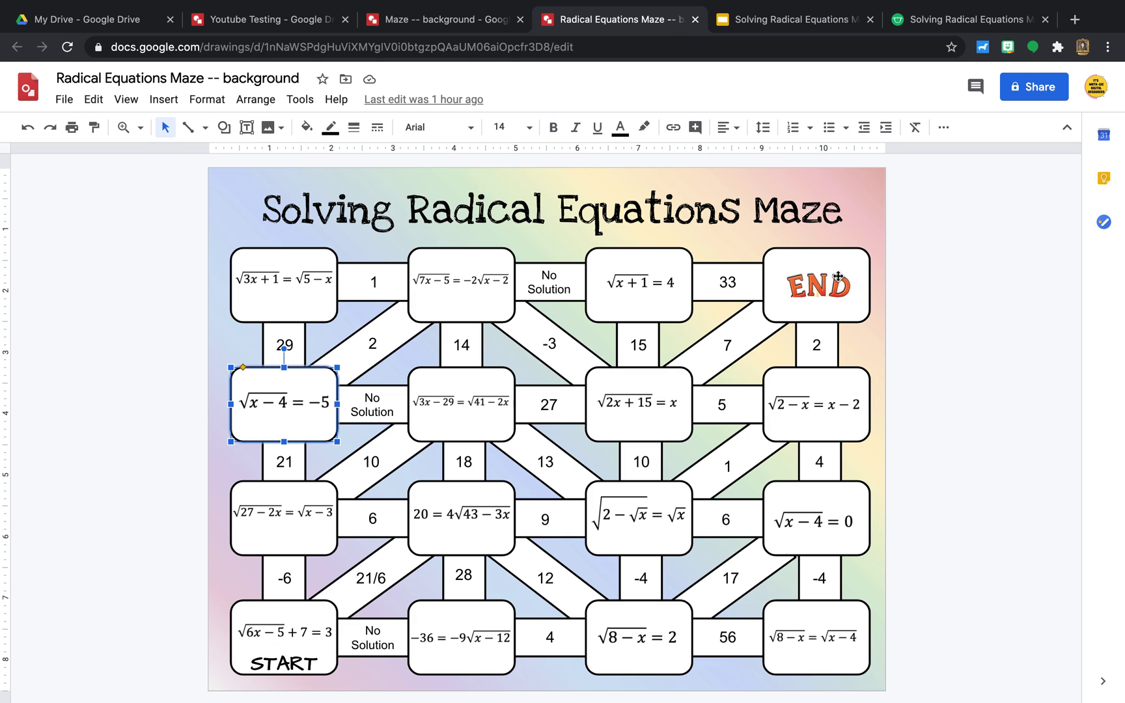
{"action": "left_click", "coordinate": [674, 546]}
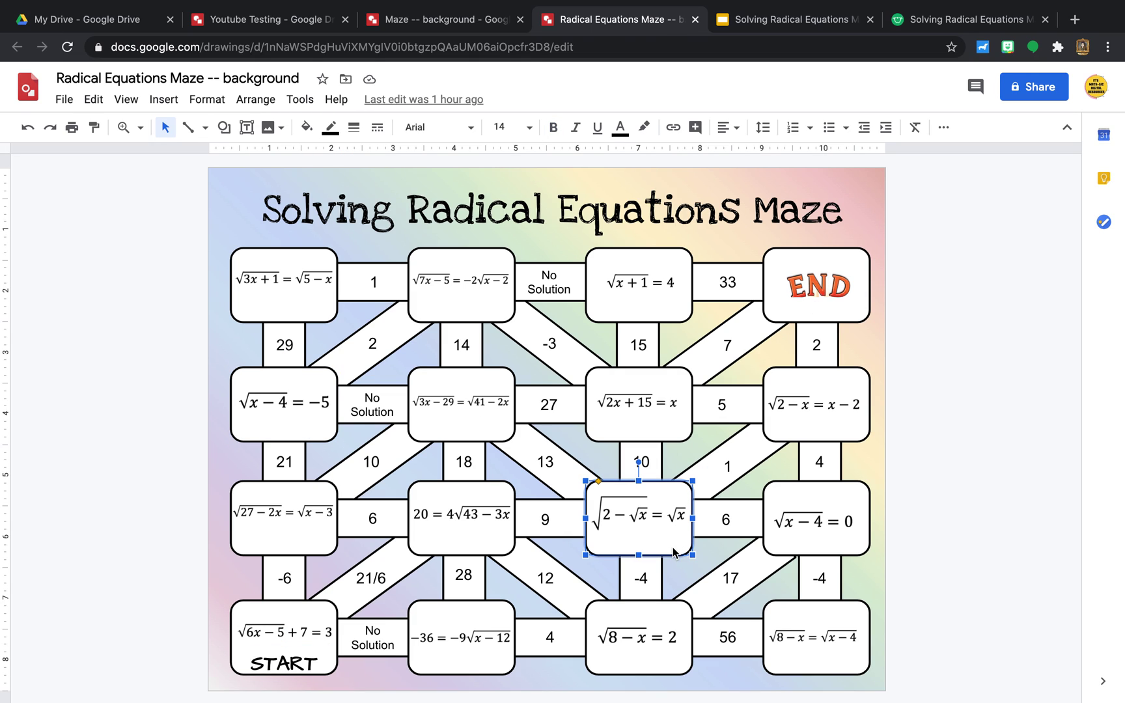
{"action": "left_click", "coordinate": [984, 376]}
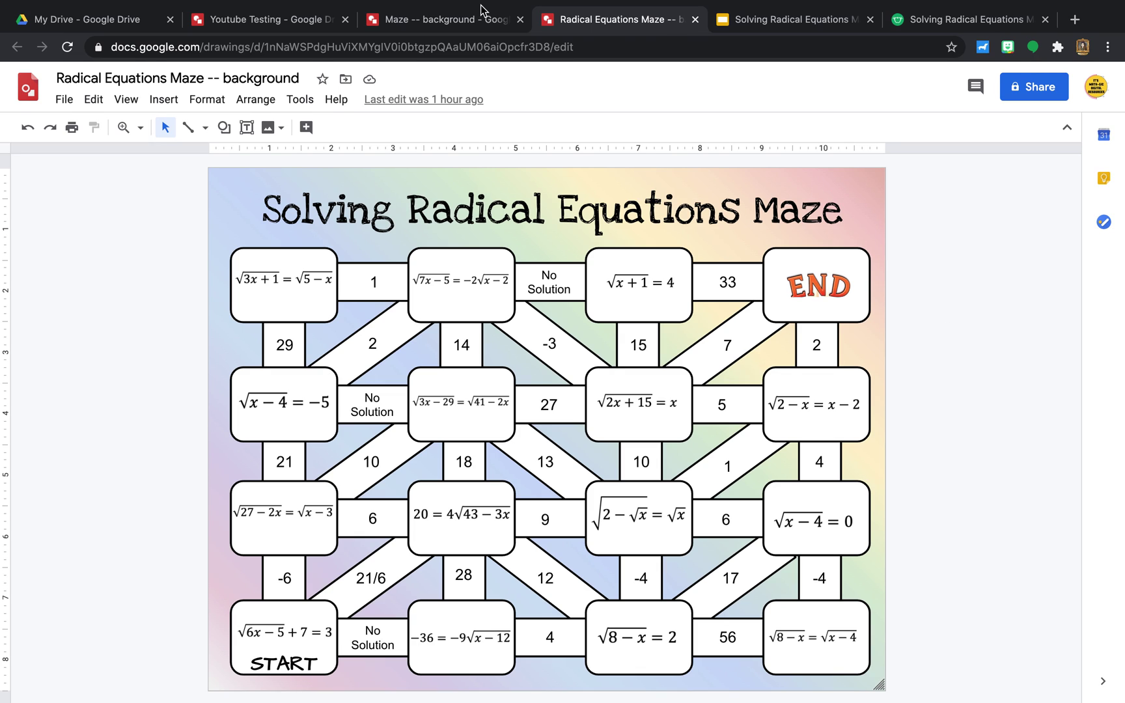
- Look through the Maze background drawing and Radical Equations slides, then return to Youtube Testing
{"action": "left_click", "coordinate": [464, 20]}
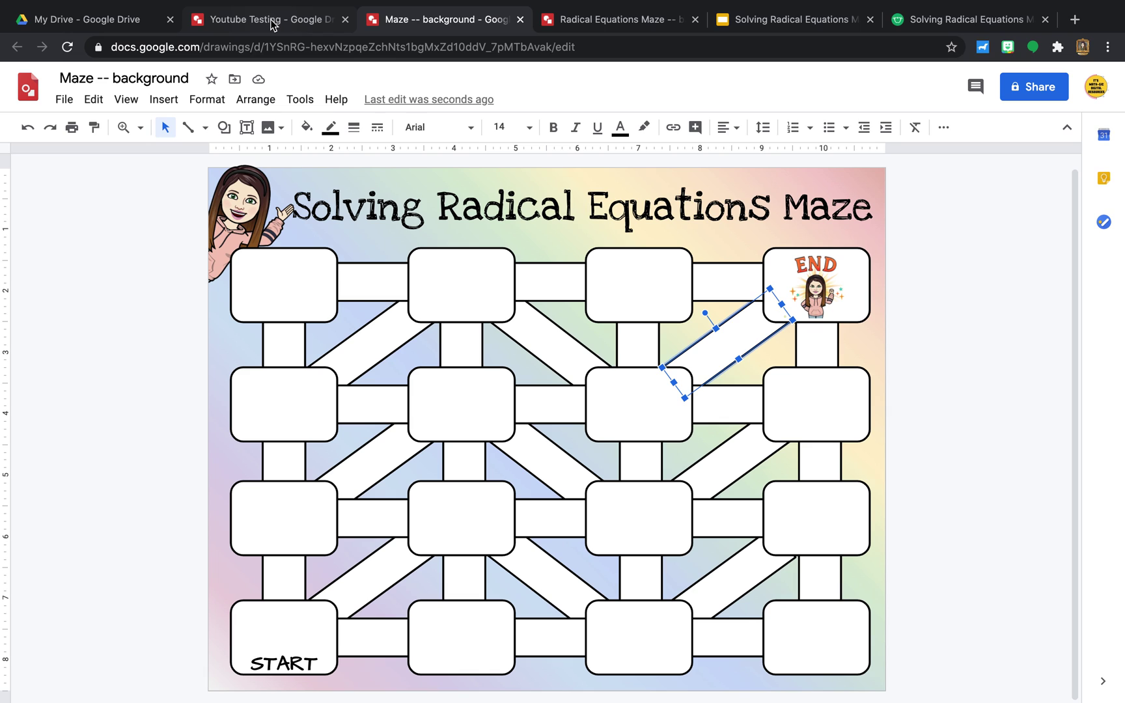
{"action": "left_click", "coordinate": [981, 364]}
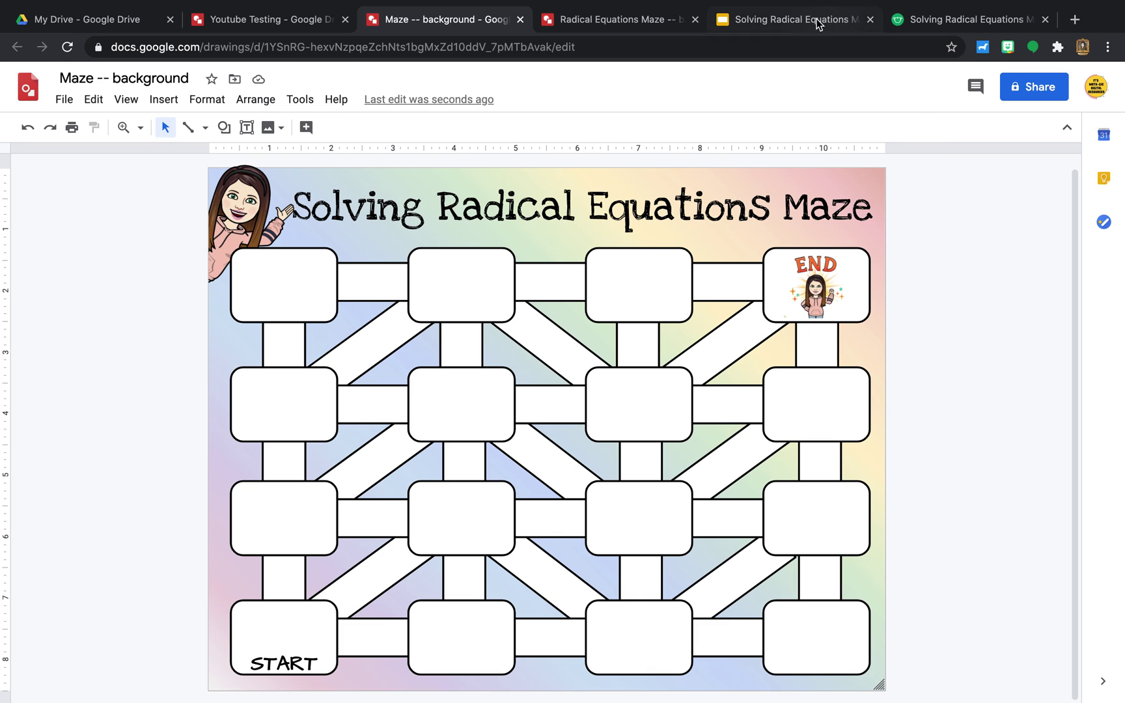
{"action": "left_click", "coordinate": [815, 20]}
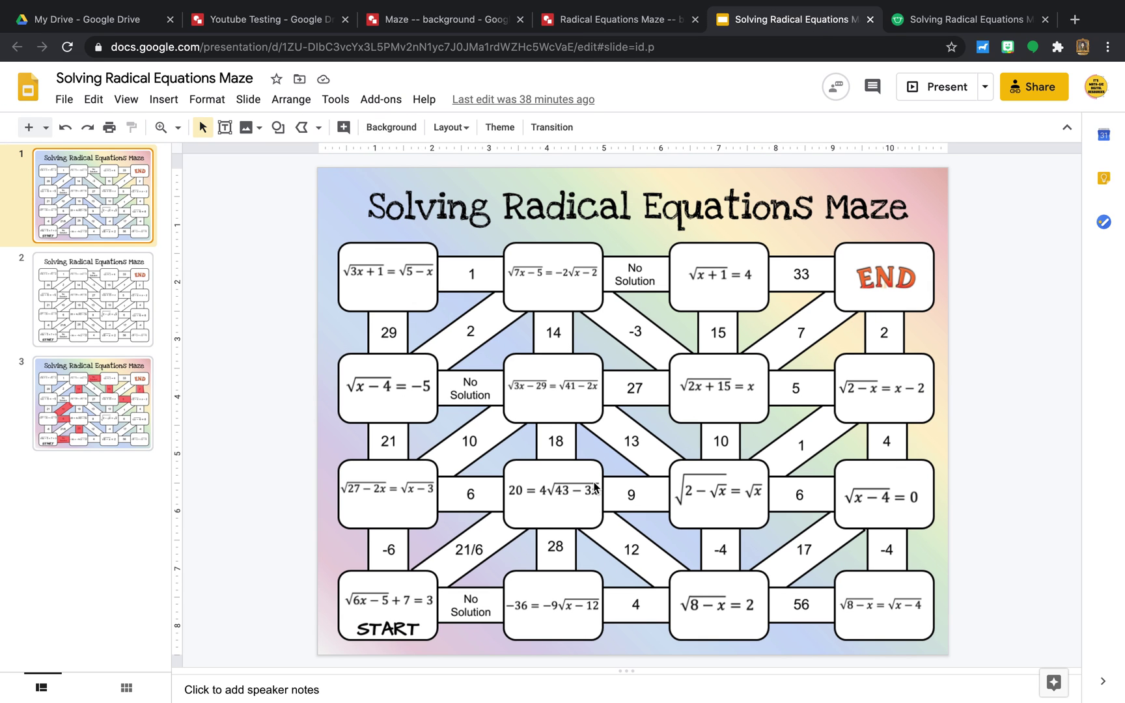
{"action": "left_click", "coordinate": [446, 21]}
{"action": "left_click", "coordinate": [283, 21]}
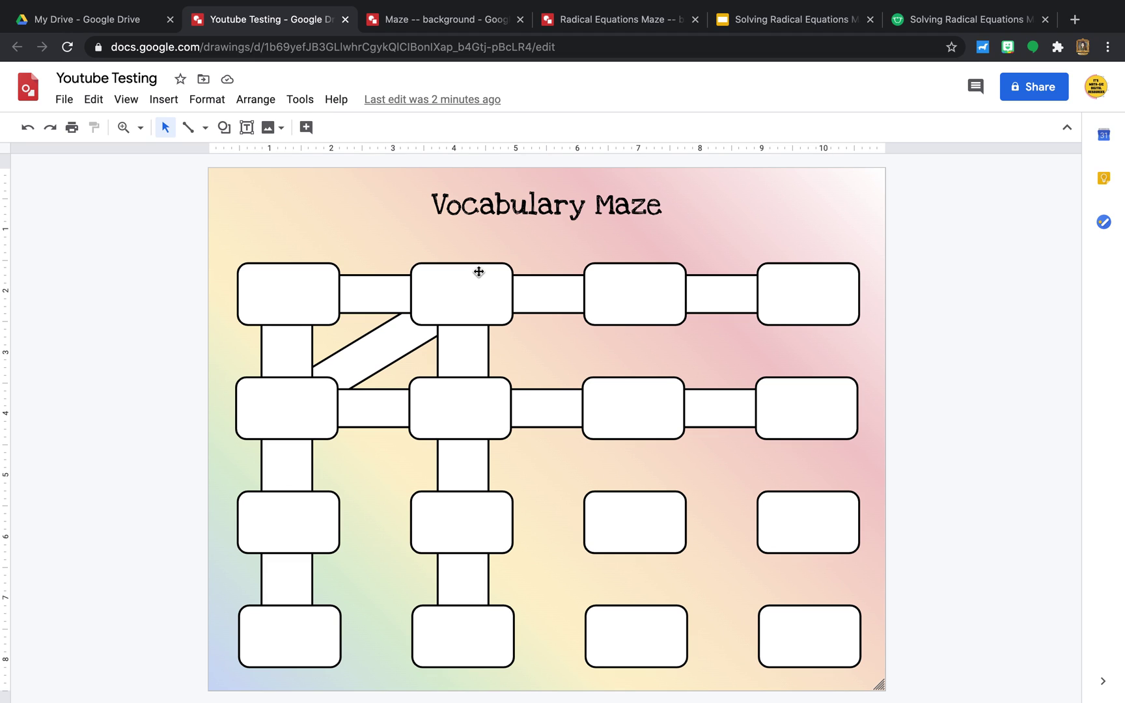
- Switch to the Radical Equations Maze drawing and download it as a PNG image
{"action": "left_click", "coordinate": [430, 23]}
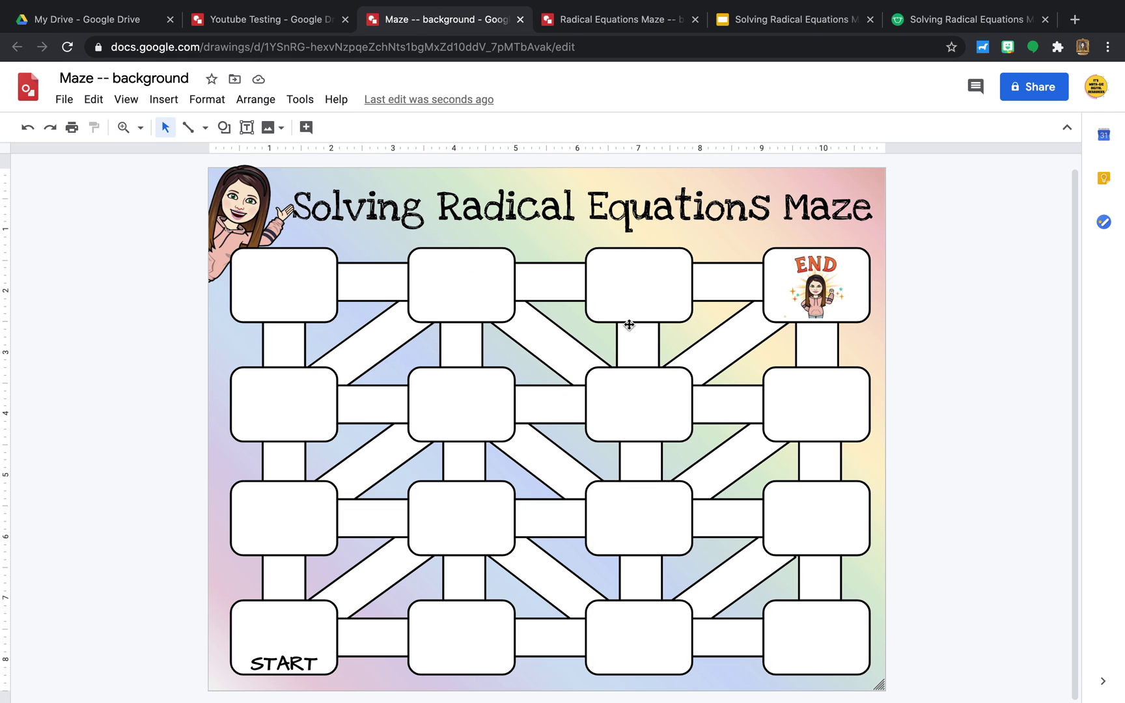
{"action": "left_click", "coordinate": [615, 26]}
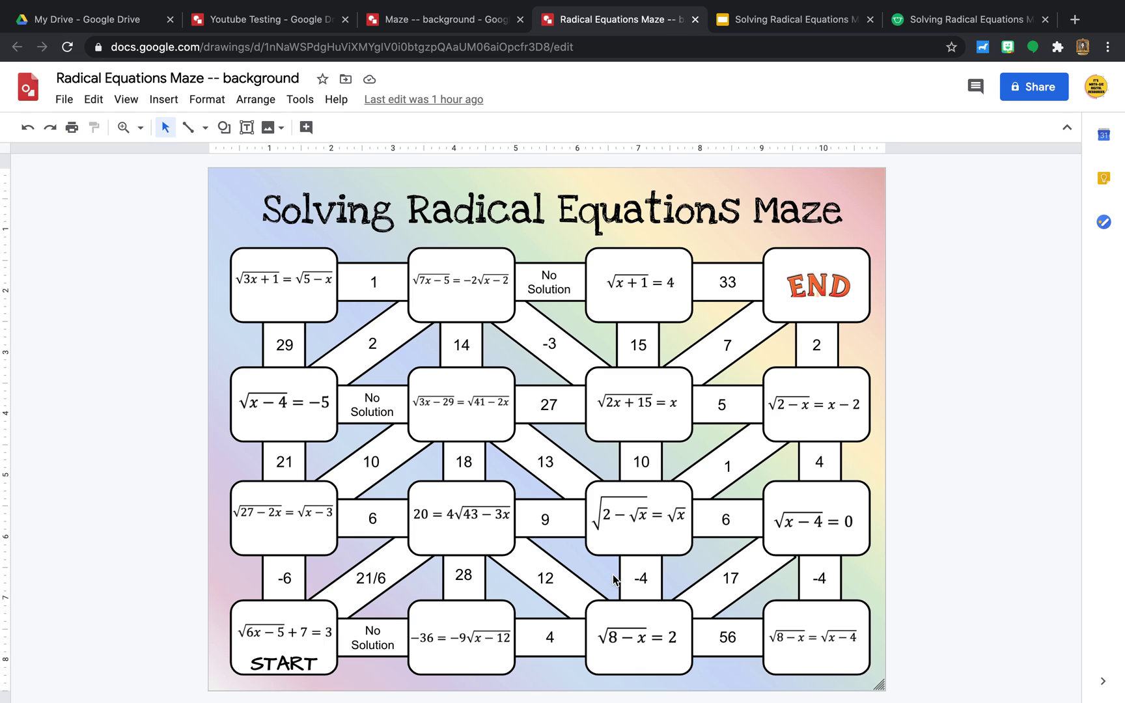
{"action": "left_click", "coordinate": [72, 101]}
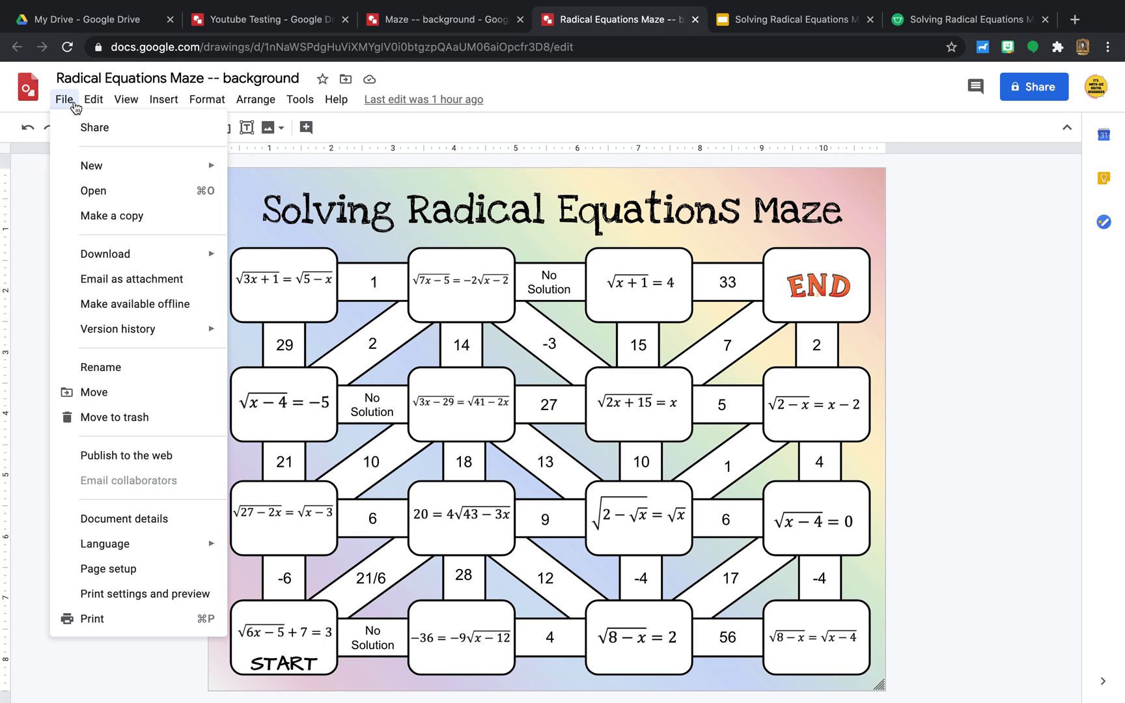
{"action": "mouse_move", "coordinate": [106, 254]}
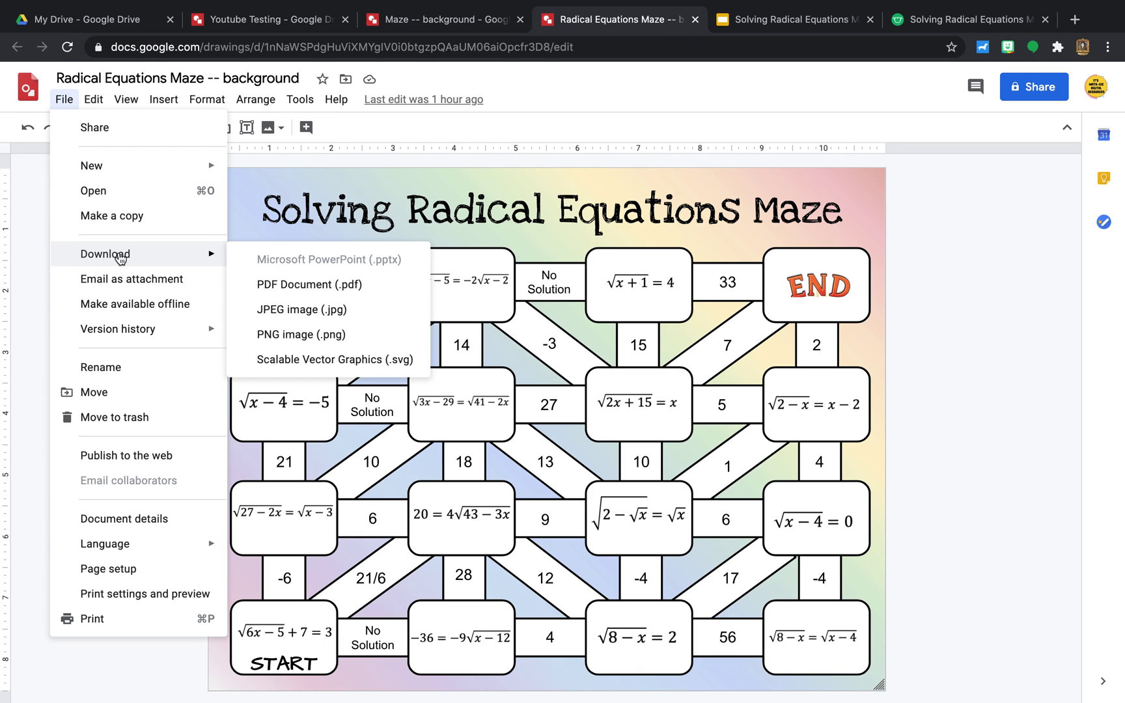
{"action": "left_click", "coordinate": [288, 335]}
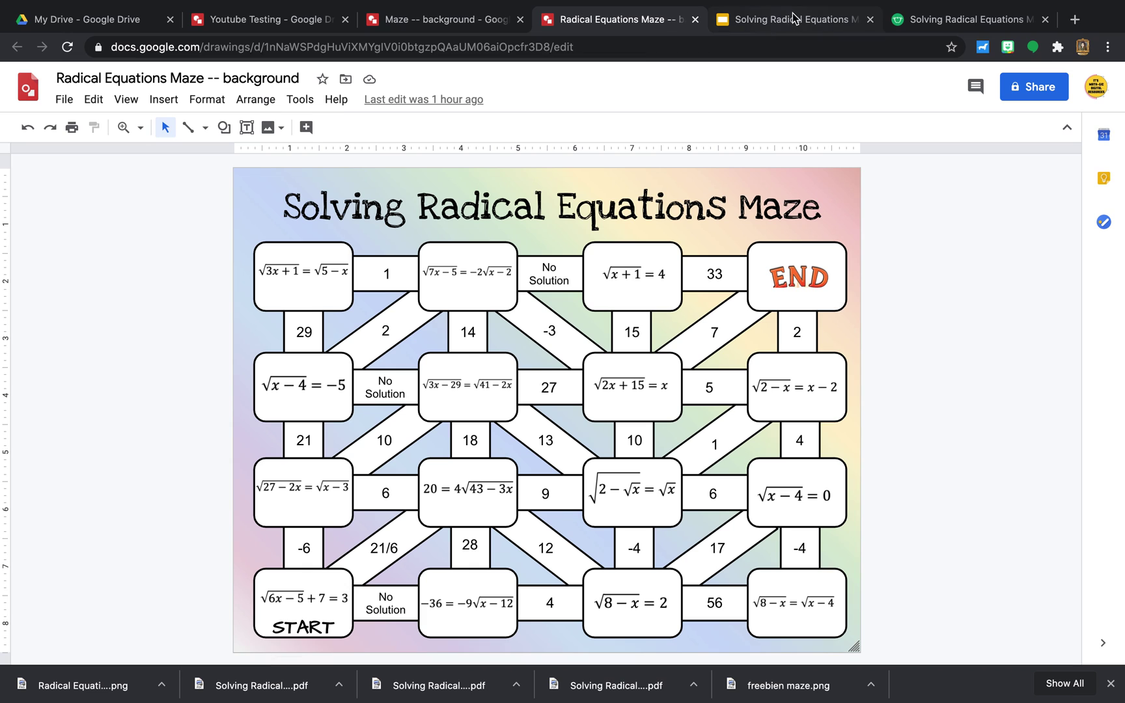
- From My Drive, create a new blank Google Slides presentation
{"action": "left_click", "coordinate": [109, 17]}
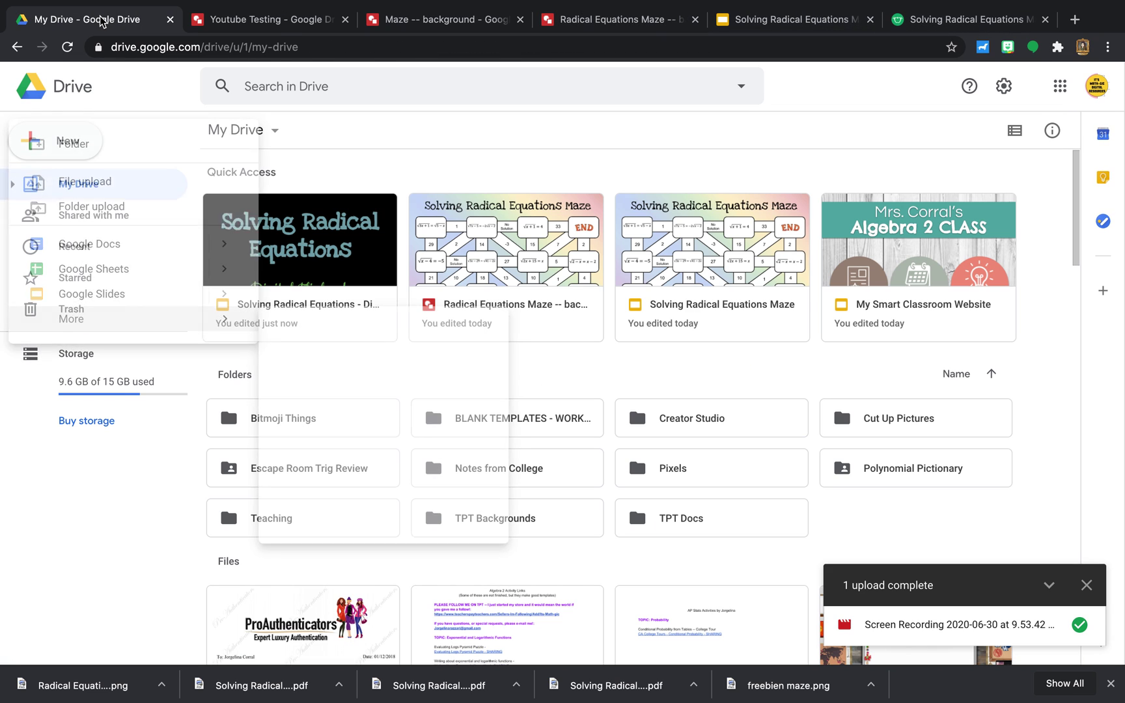
{"action": "left_click", "coordinate": [64, 142]}
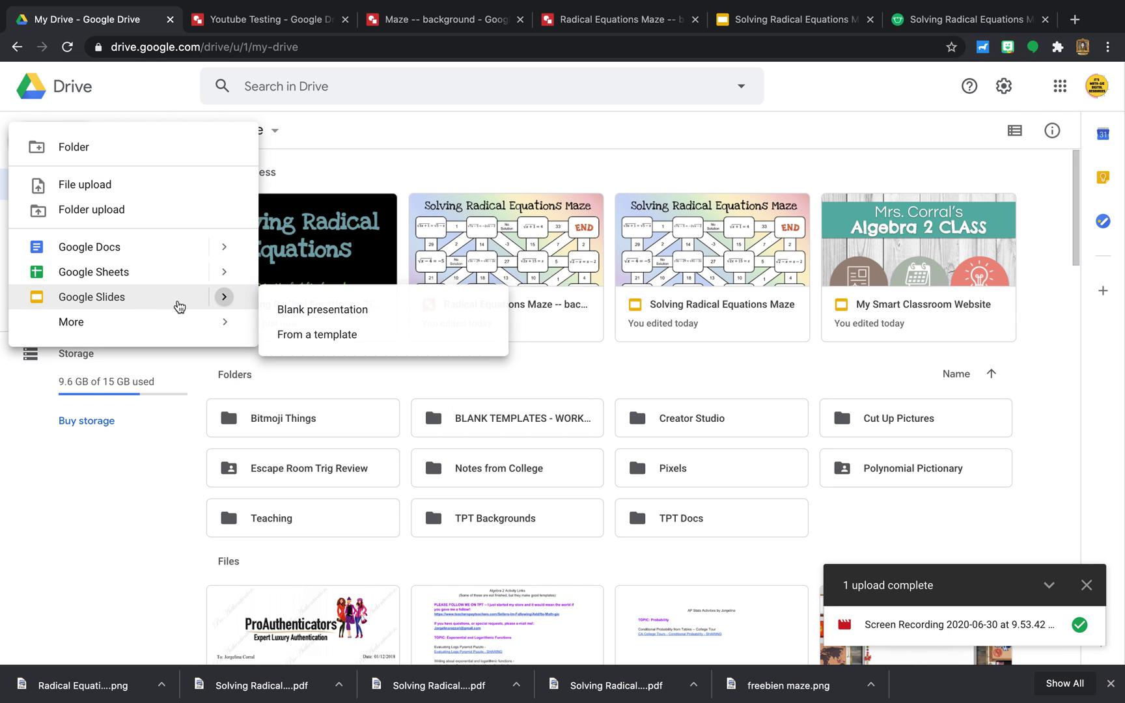
{"action": "left_click", "coordinate": [178, 299]}
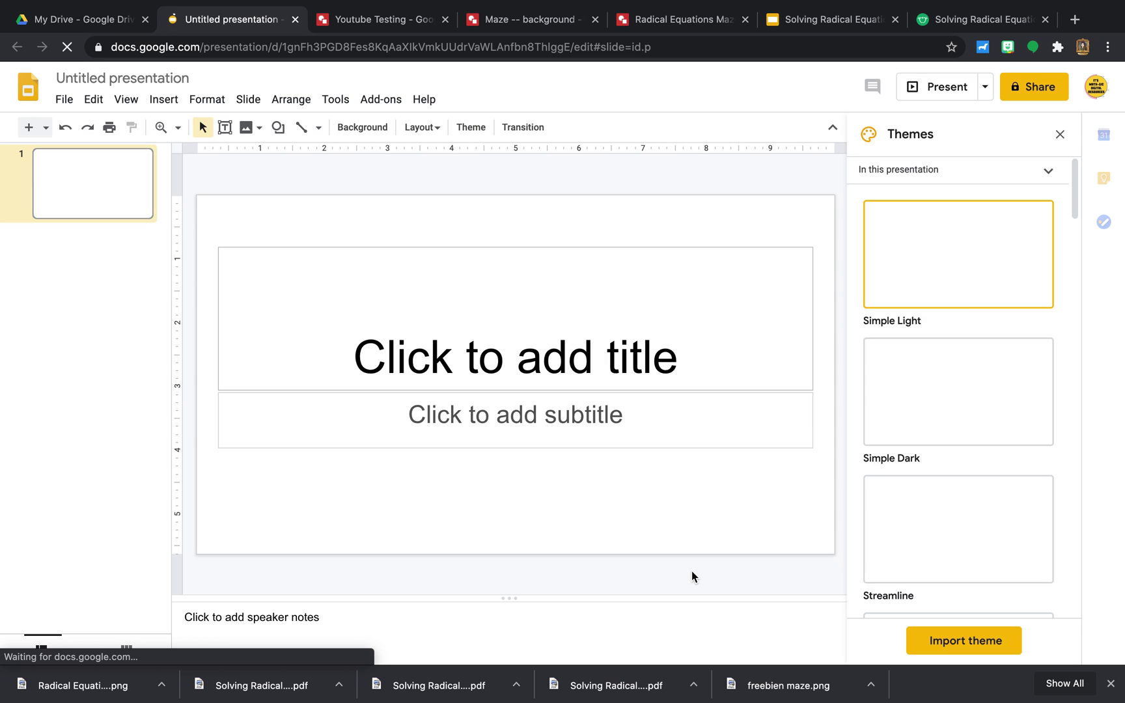
- Close the Themes panel and delete the slide's title and subtitle placeholders
{"action": "left_click", "coordinate": [1059, 135]}
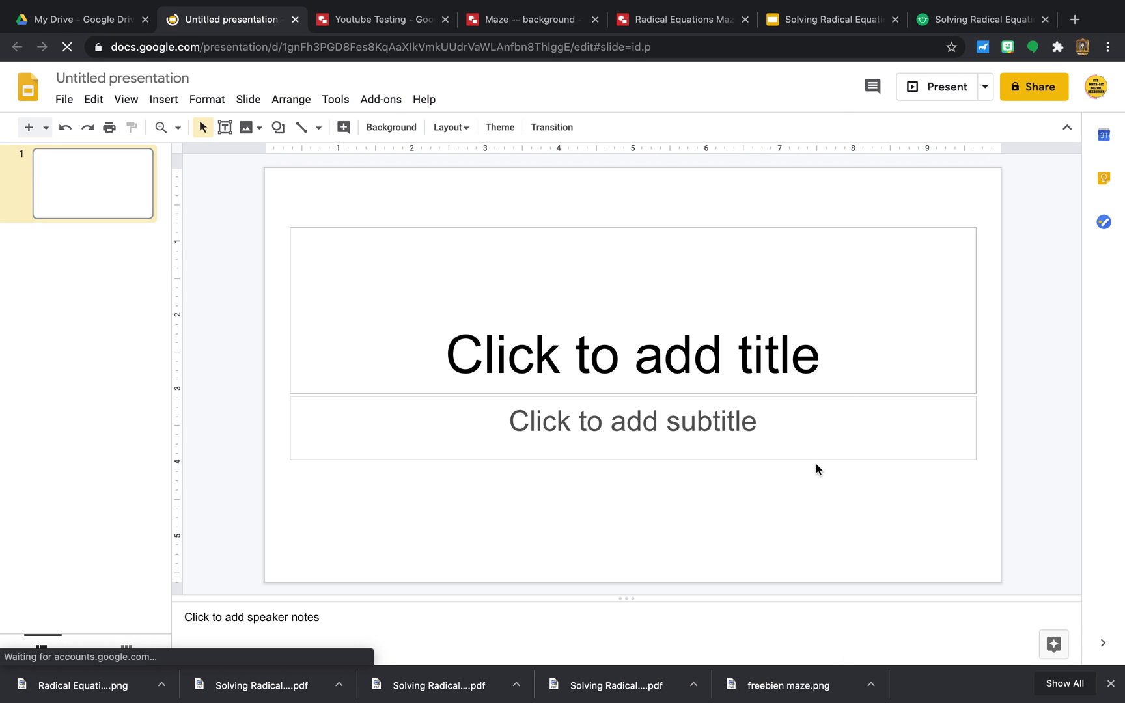
{"action": "key", "text": "ctrl+a"}
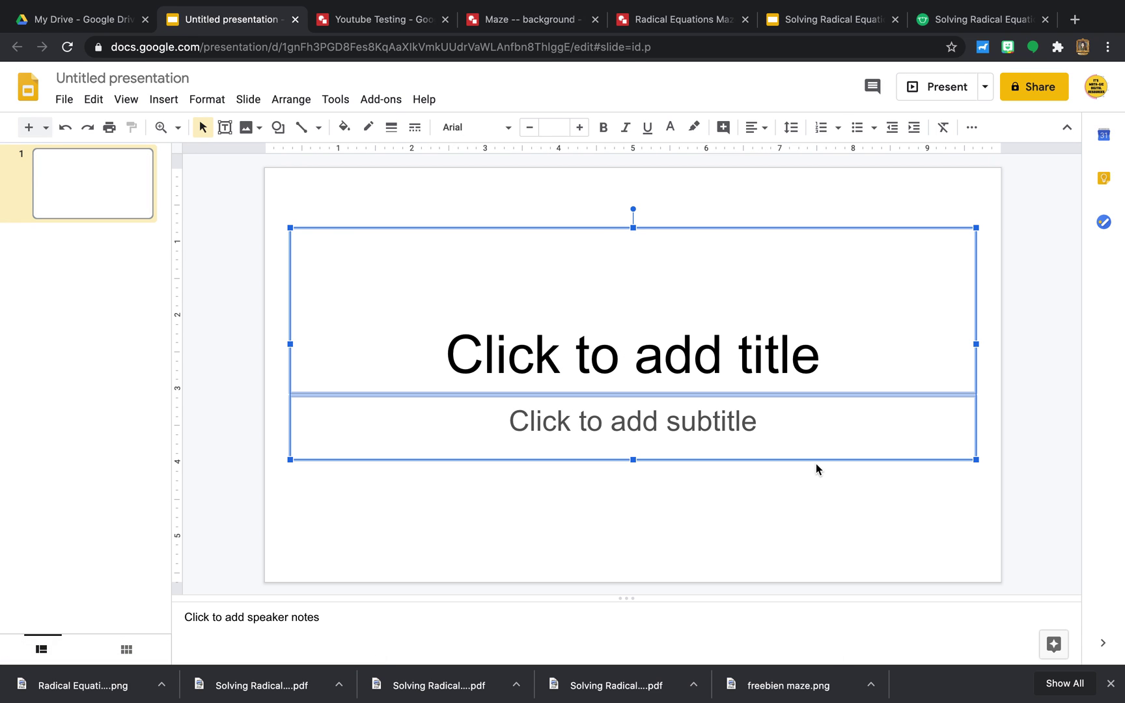
{"action": "key", "text": "BackSpace"}
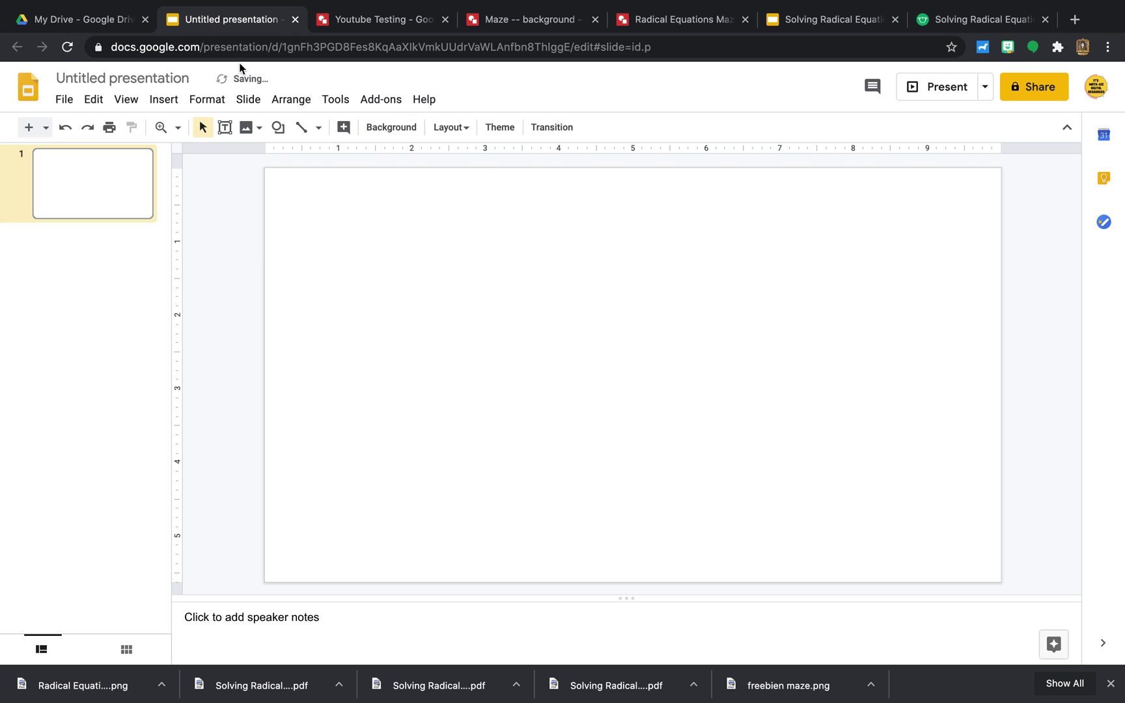
- Set a custom page size of 11 by 8.5 inches
{"action": "left_click", "coordinate": [63, 101]}
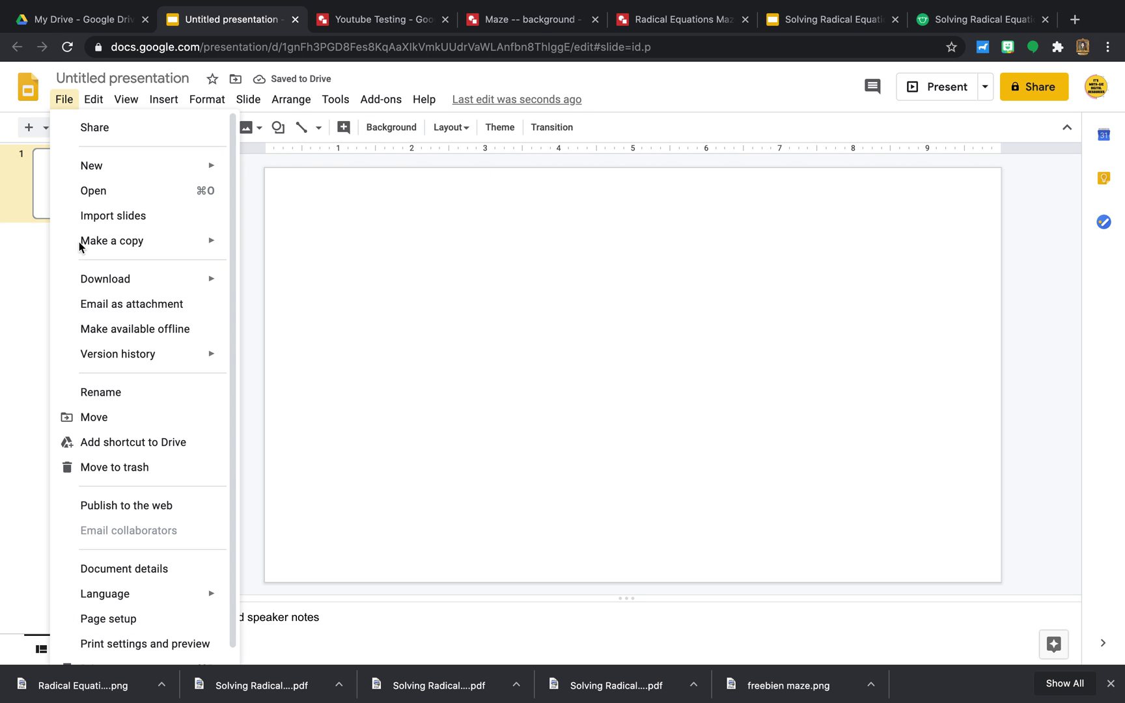
{"action": "left_click", "coordinate": [151, 625]}
{"action": "left_click", "coordinate": [555, 353]}
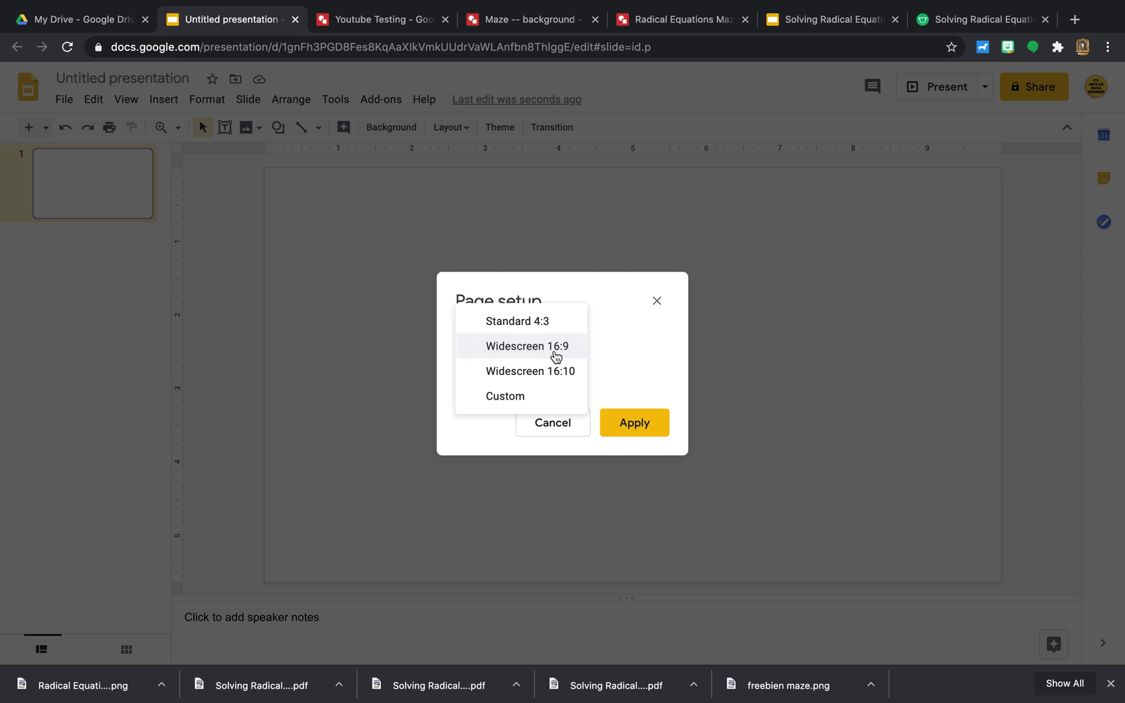
{"action": "left_click", "coordinate": [547, 395]}
{"action": "left_click_drag", "start_coordinate": [484, 389], "coordinate": [444, 396]}
{"action": "type", "text": "11"}
{"action": "key", "text": "Tab"}
{"action": "type", "text": "8"}
{"action": "left_click", "coordinate": [626, 442]}
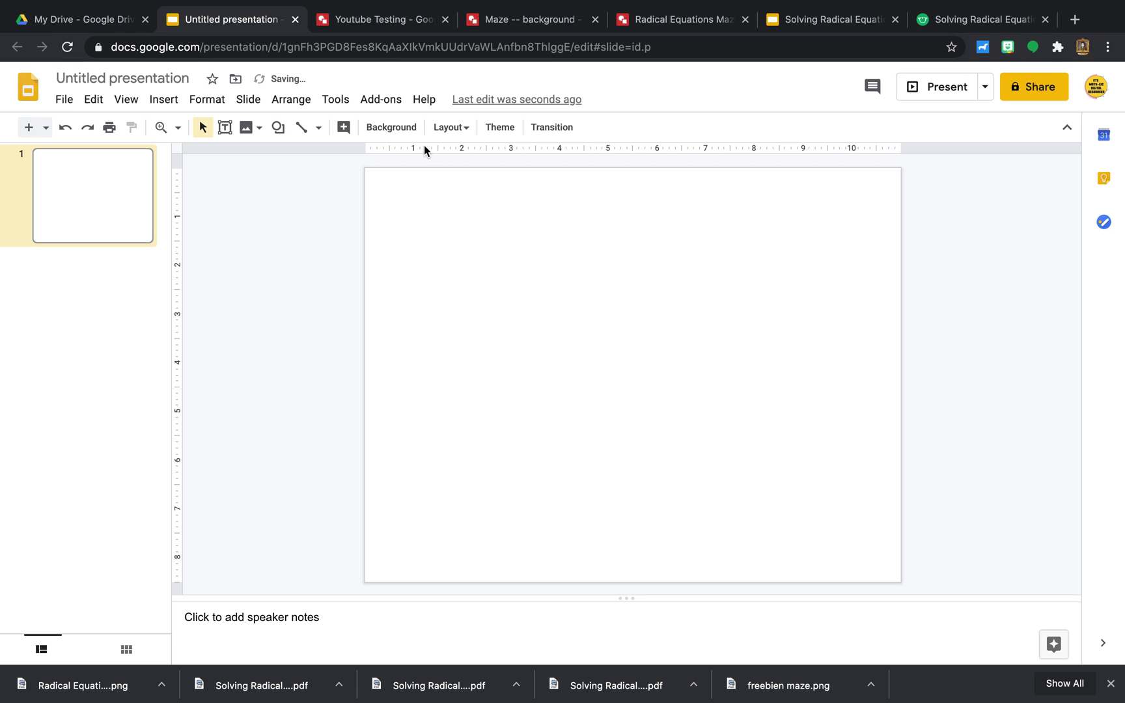
- Upload the downloaded Radical Equations Maze PNG as the slide background
{"action": "left_click", "coordinate": [401, 134]}
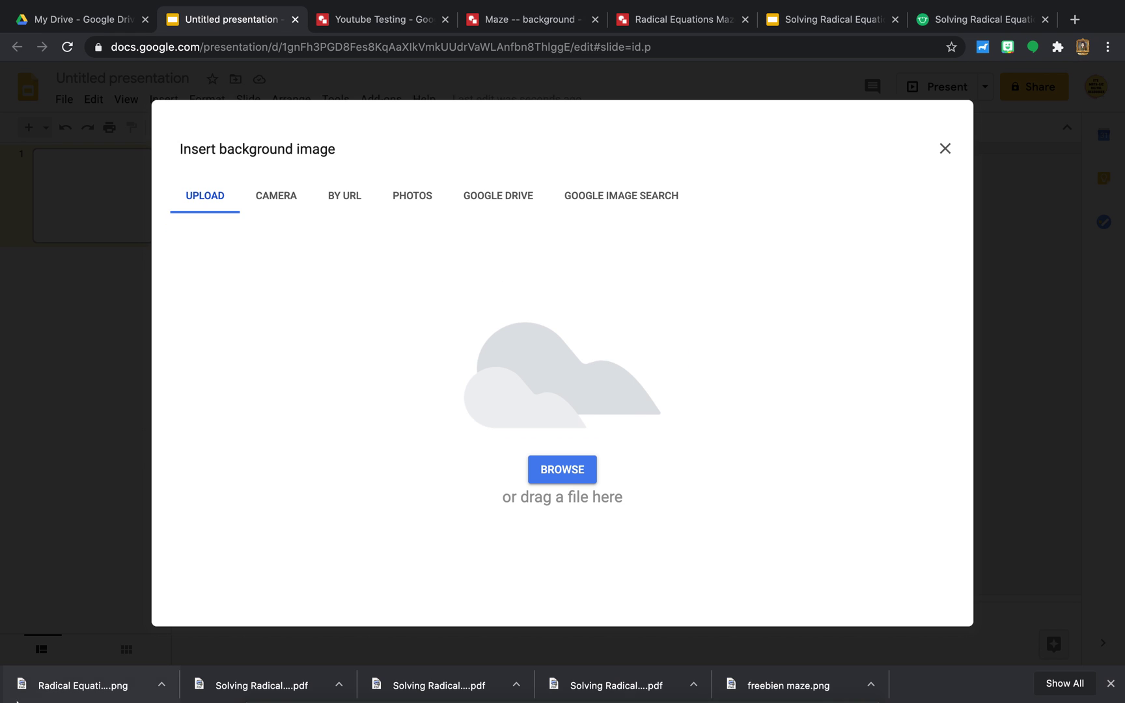
{"action": "left_click_drag", "start_coordinate": [37, 685], "coordinate": [538, 470]}
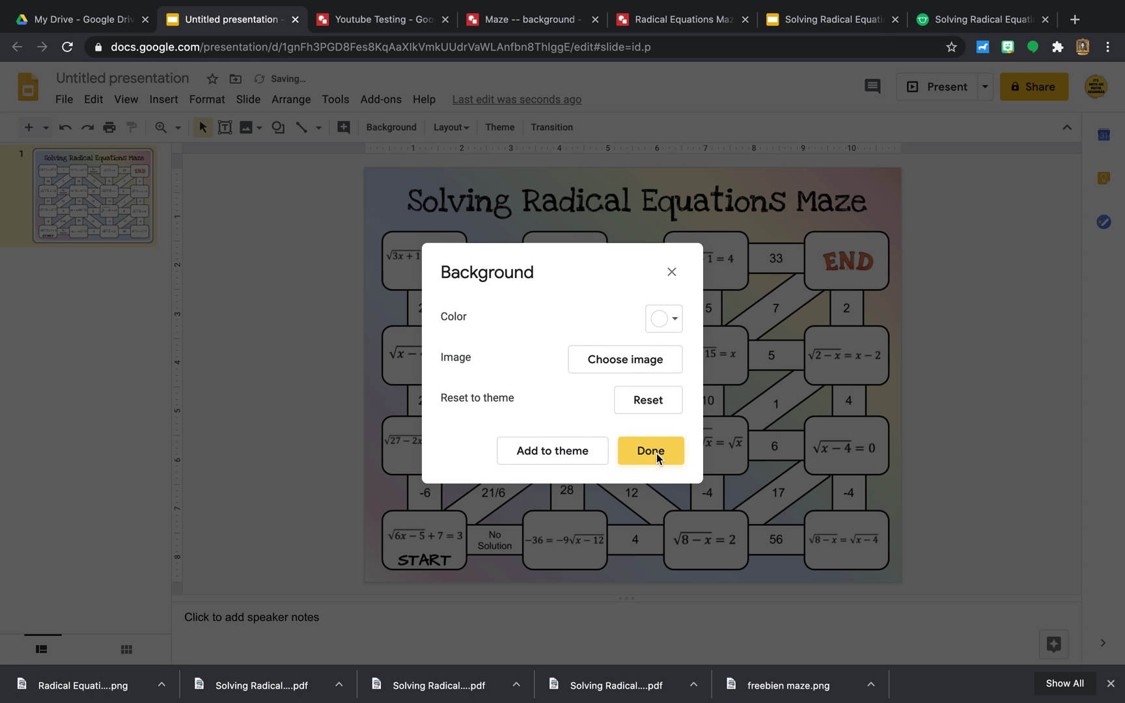
{"action": "left_click", "coordinate": [651, 451]}
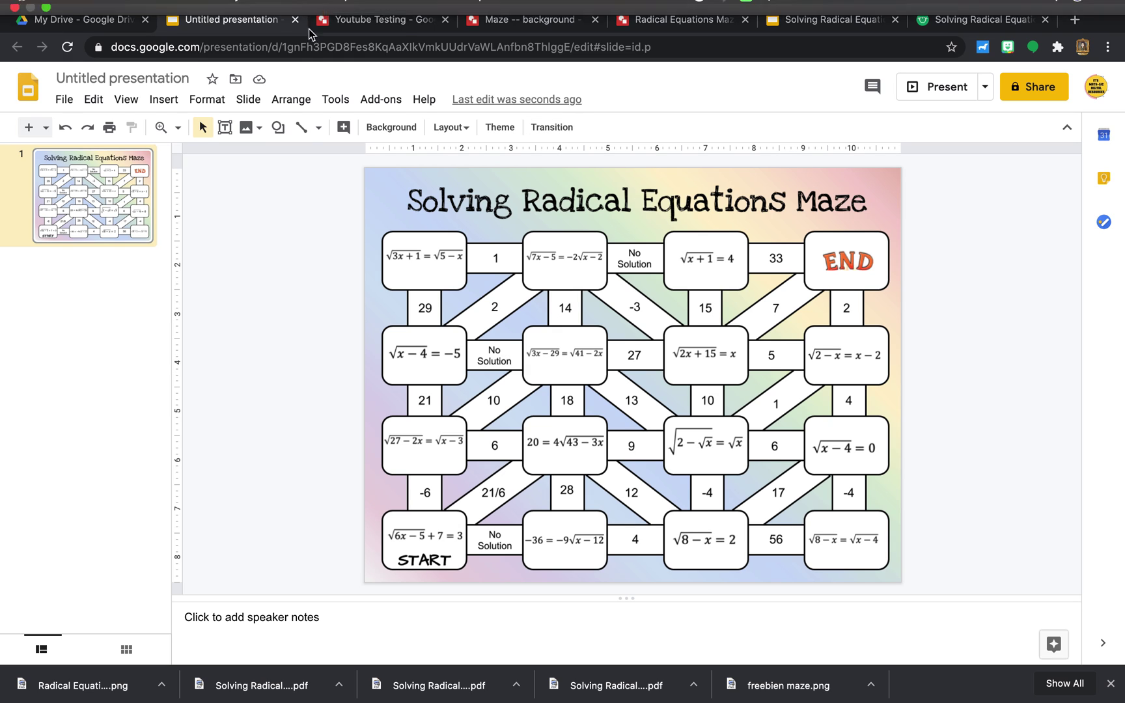
- Trace a polyline shape over the No Solution passage beside START and fill it magenta
{"action": "left_click", "coordinate": [319, 129]}
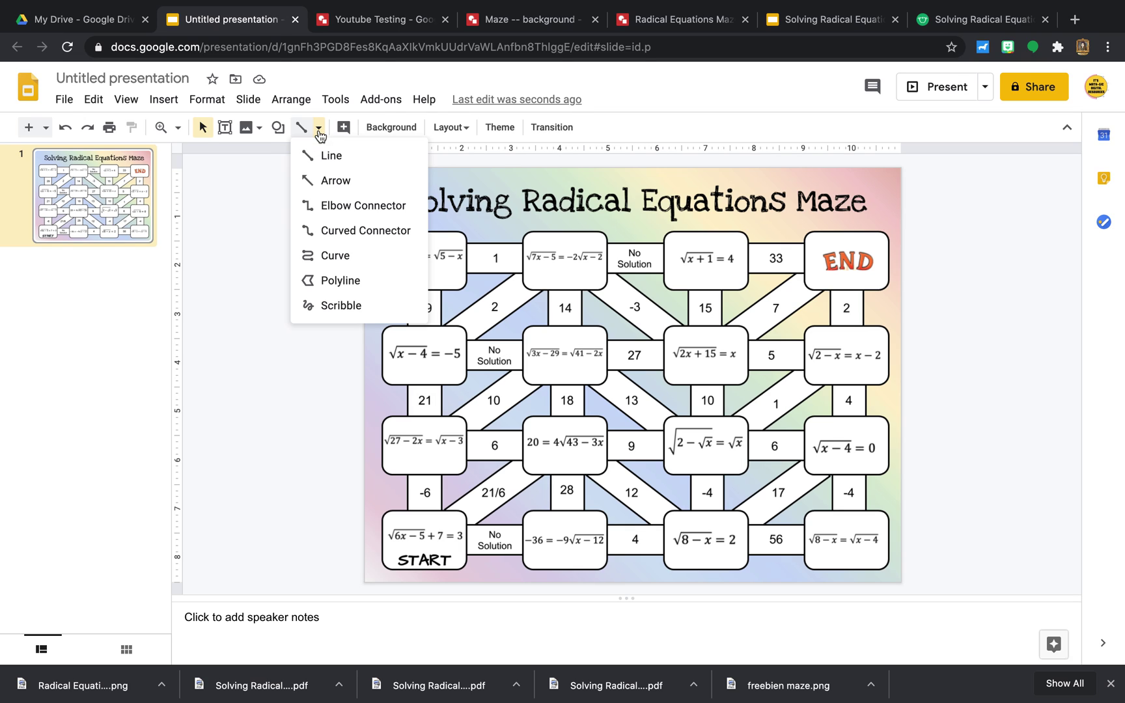
{"action": "left_click", "coordinate": [341, 281]}
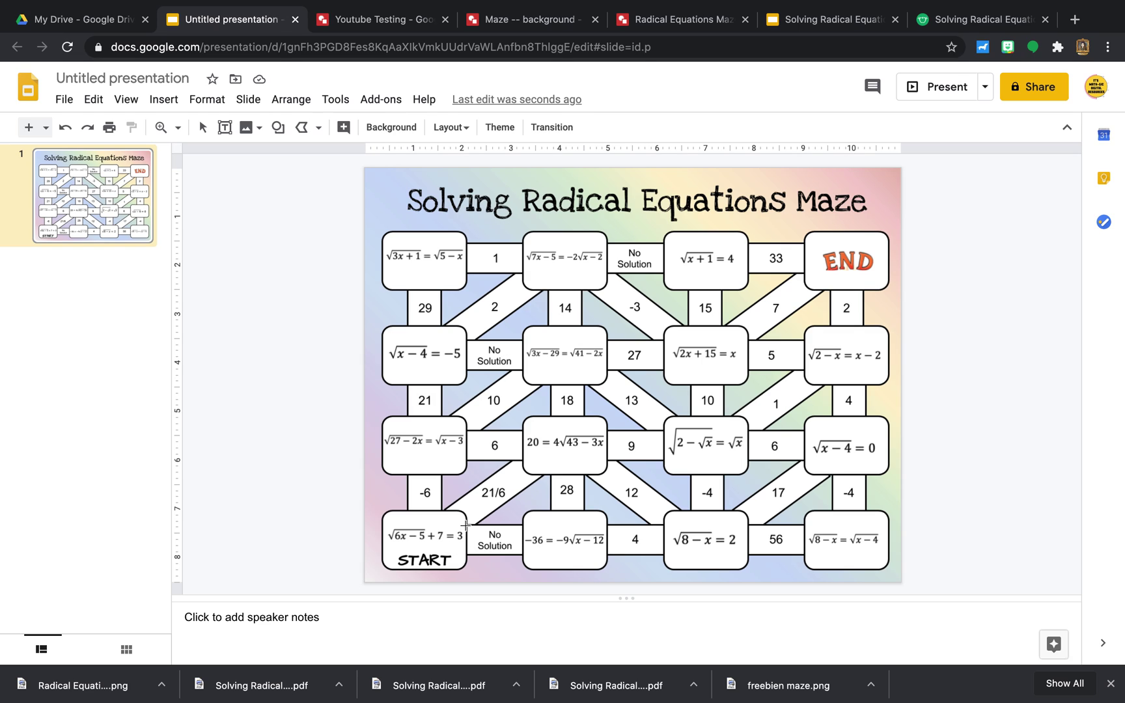
{"action": "left_click_drag", "start_coordinate": [466, 523], "coordinate": [467, 555]}
{"action": "left_click", "coordinate": [467, 555]}
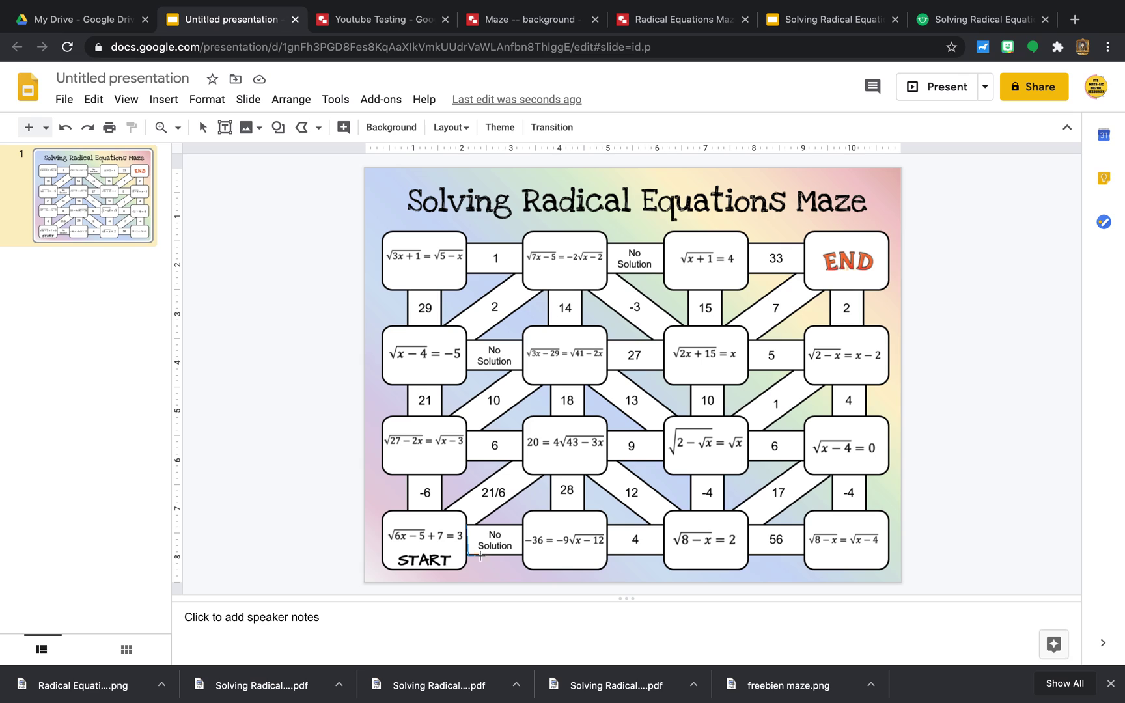
{"action": "left_click", "coordinate": [523, 555]}
{"action": "left_click", "coordinate": [523, 523]}
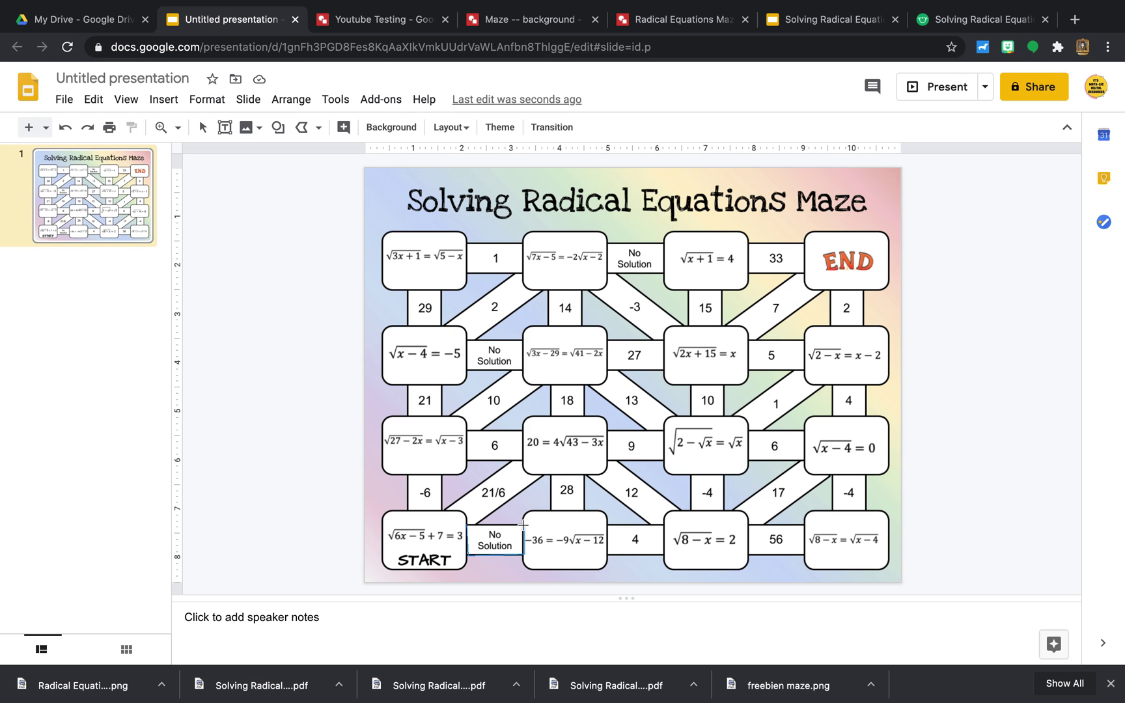
{"action": "left_click", "coordinate": [466, 524]}
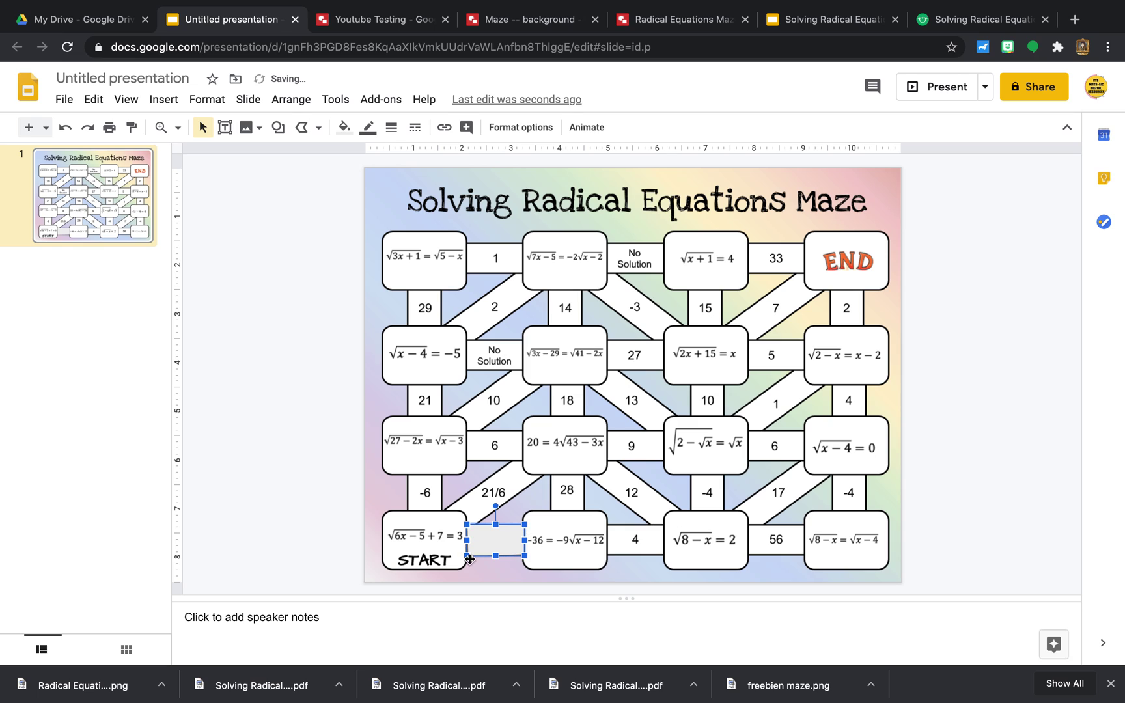
{"action": "left_click", "coordinate": [343, 127]}
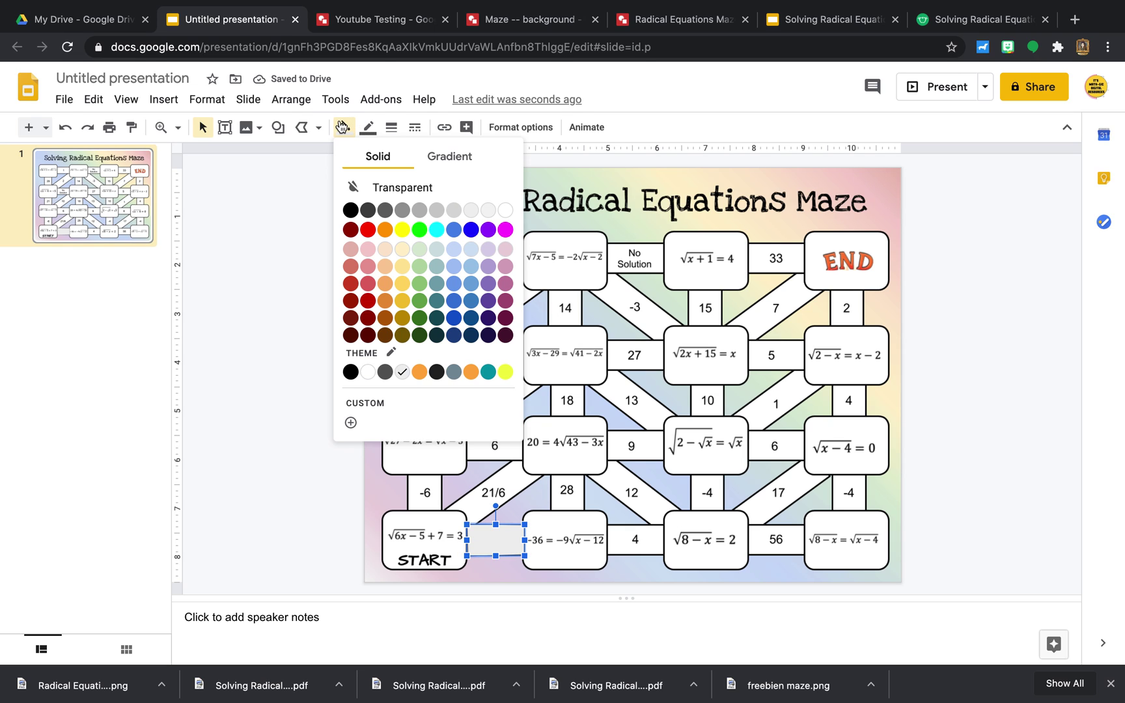
{"action": "left_click", "coordinate": [505, 230]}
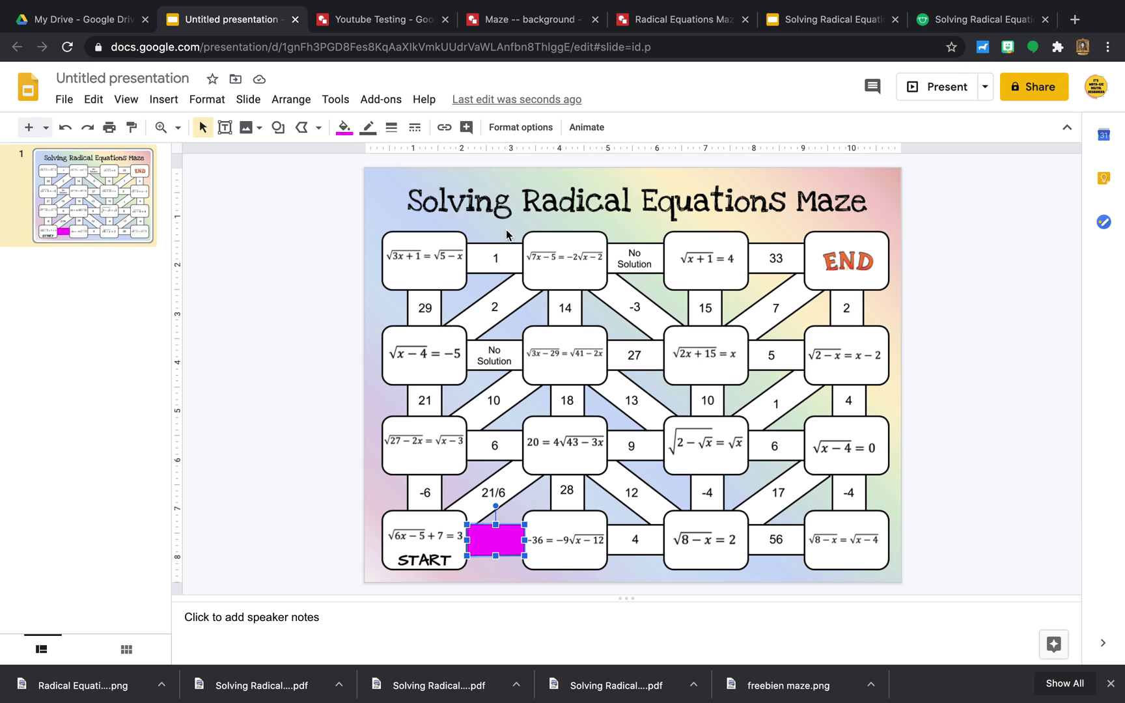
{"action": "left_click", "coordinate": [539, 544]}
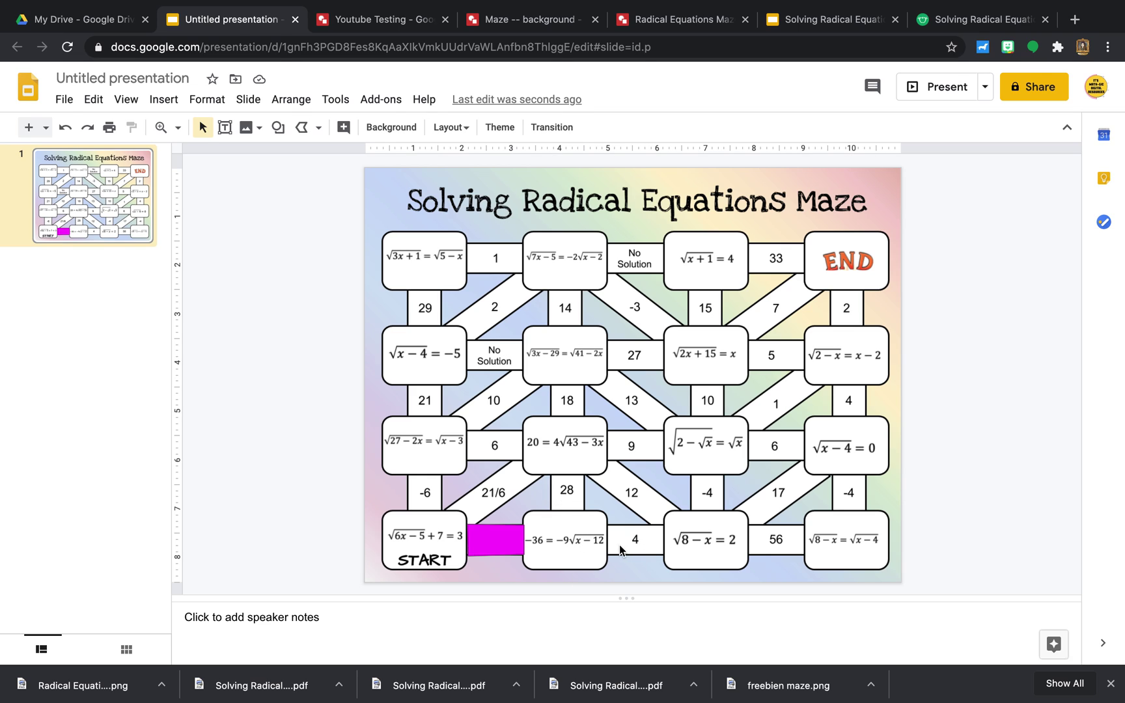
- Trace a magenta-filled polyline shape over the passage holding 4
{"action": "left_click", "coordinate": [319, 127]}
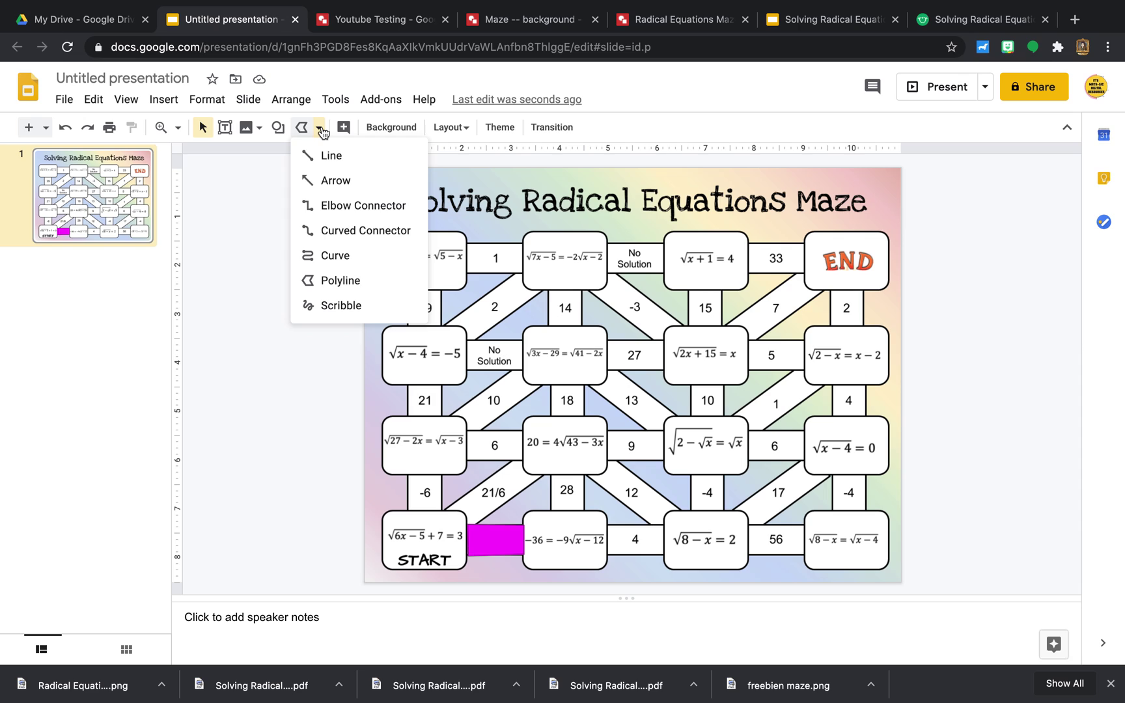
{"action": "left_click", "coordinate": [323, 279]}
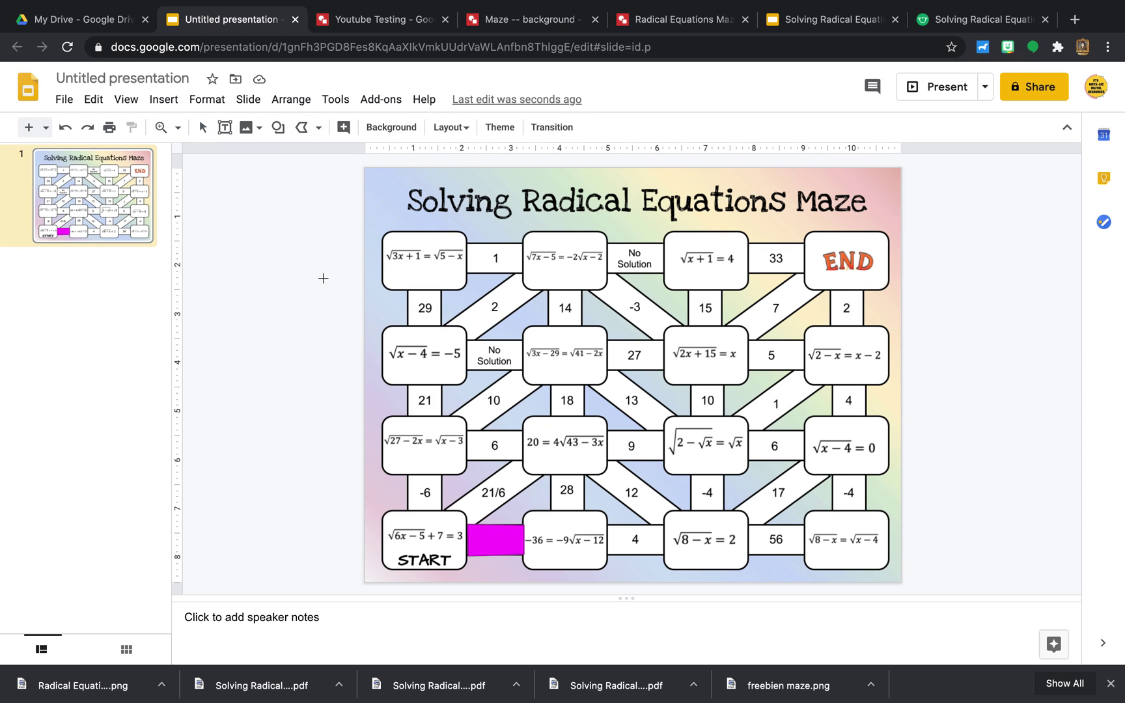
{"action": "left_click", "coordinate": [607, 524]}
{"action": "left_click", "coordinate": [607, 555]}
{"action": "left_click", "coordinate": [664, 555]}
{"action": "left_click", "coordinate": [664, 525]}
{"action": "left_click", "coordinate": [607, 525]}
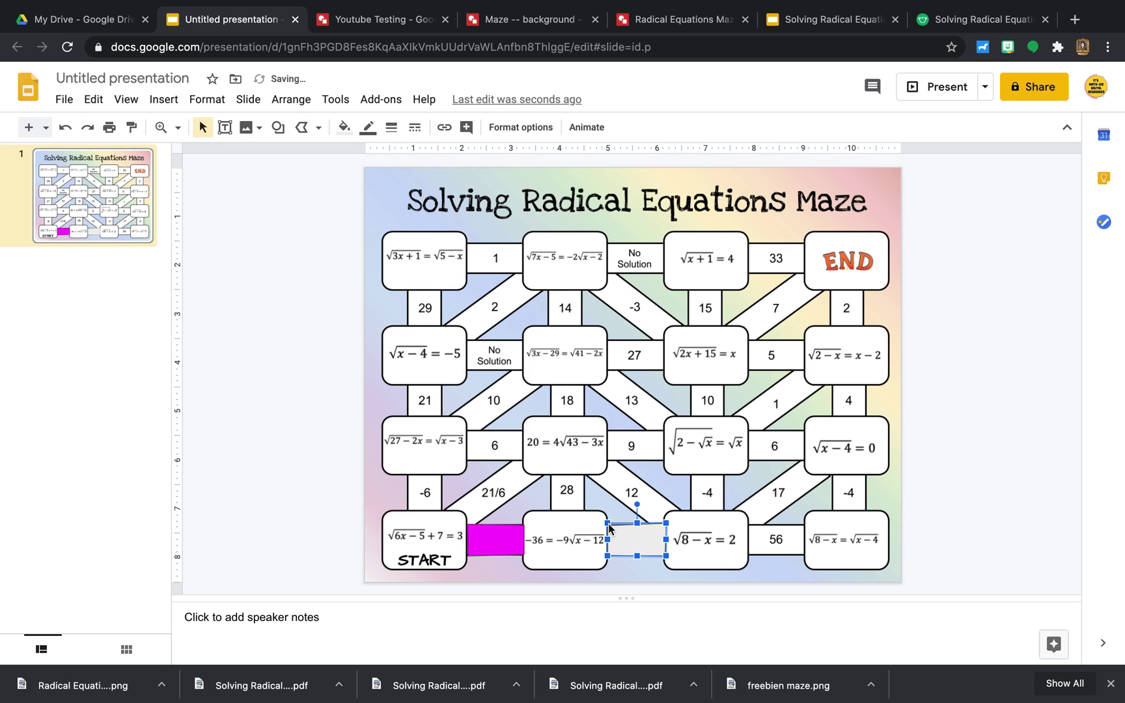
{"action": "left_click", "coordinate": [344, 128]}
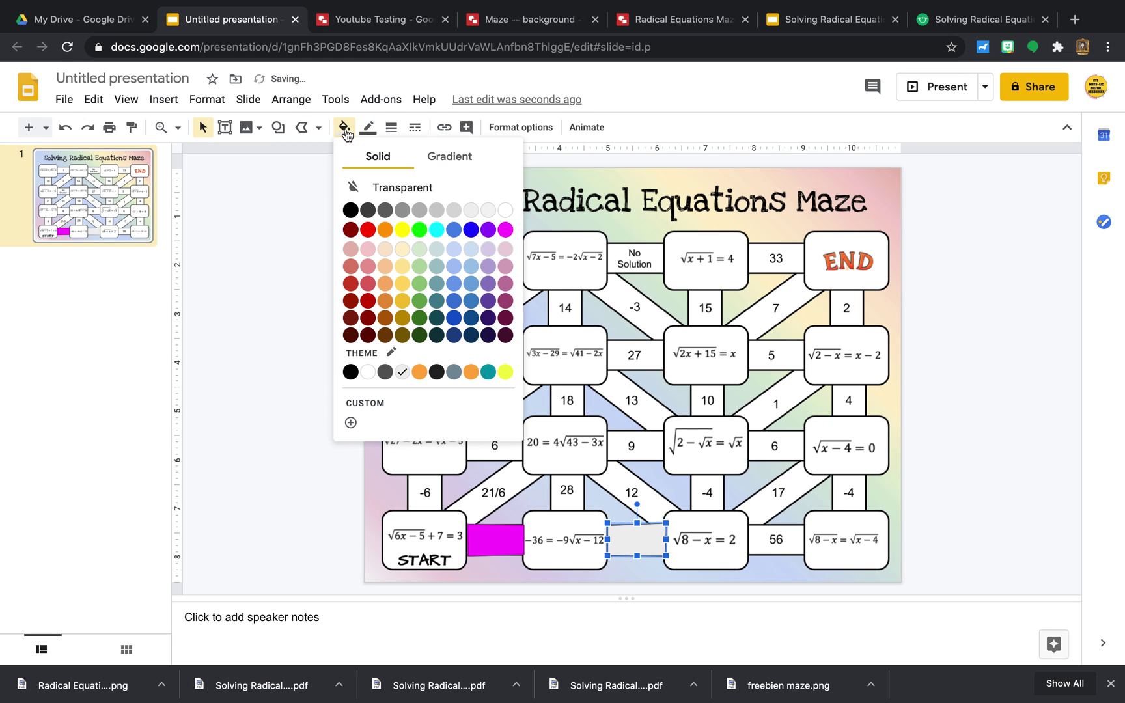
{"action": "left_click", "coordinate": [505, 229]}
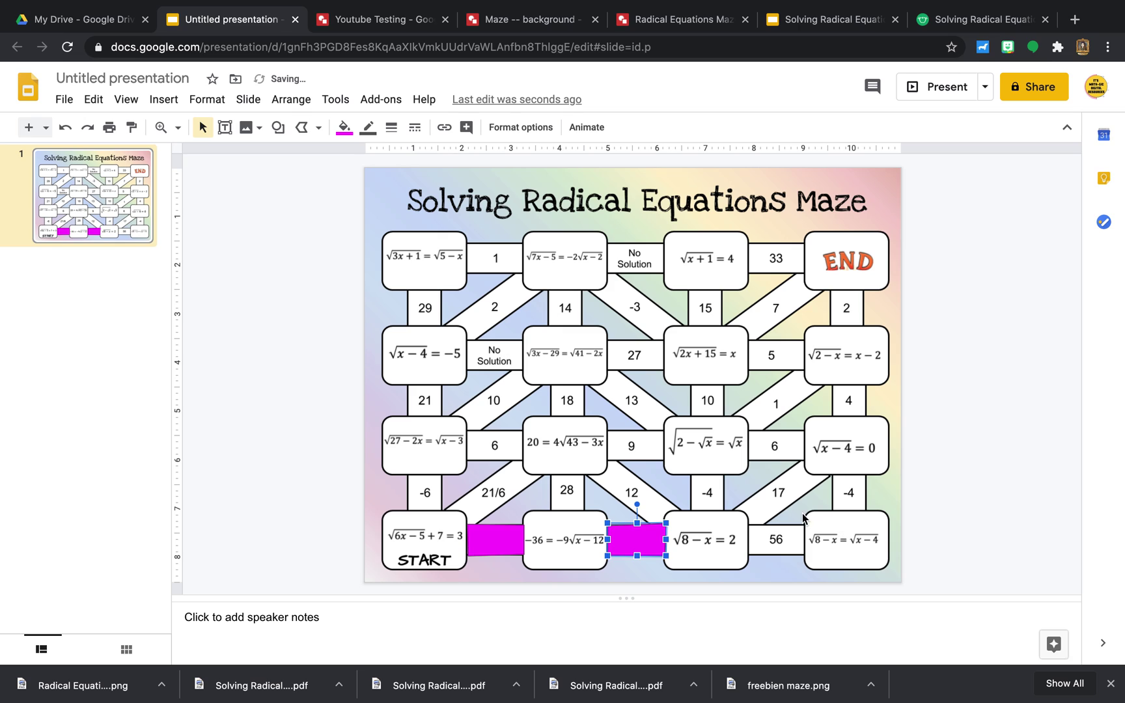
{"action": "left_click", "coordinate": [698, 519]}
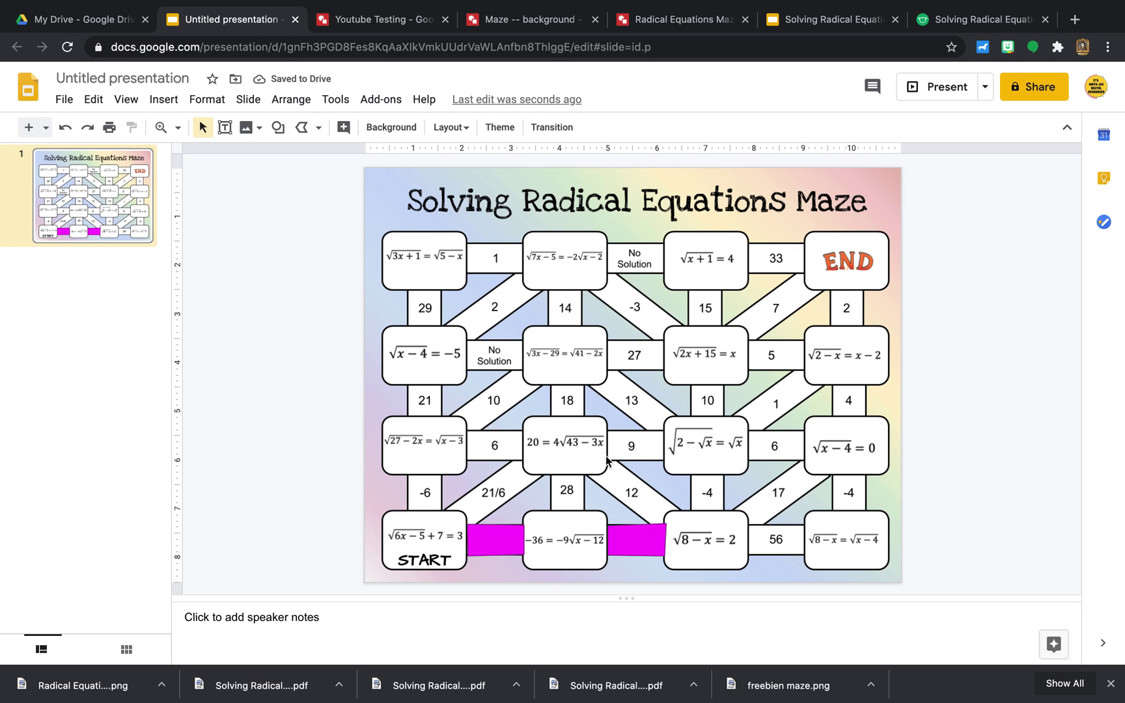
- Trace a magenta-filled parallelogram over the diagonal passage labelled 12
{"action": "left_click", "coordinate": [318, 128]}
{"action": "left_click", "coordinate": [345, 287]}
{"action": "left_click", "coordinate": [318, 127]}
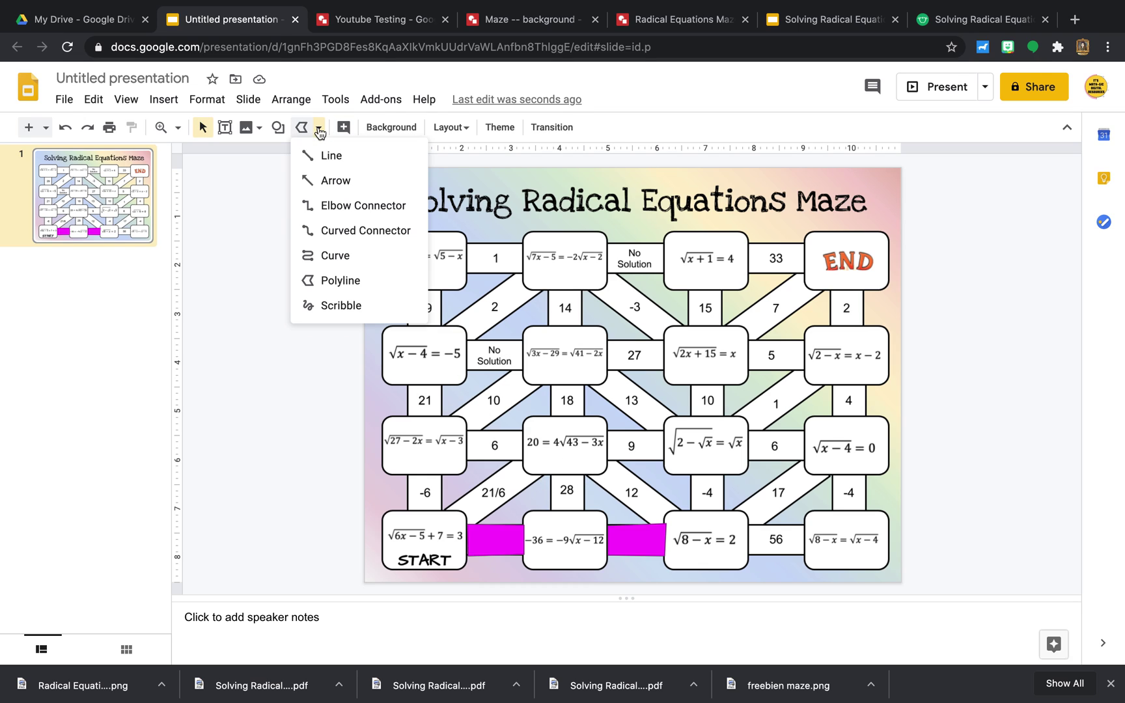
{"action": "left_click", "coordinate": [337, 278]}
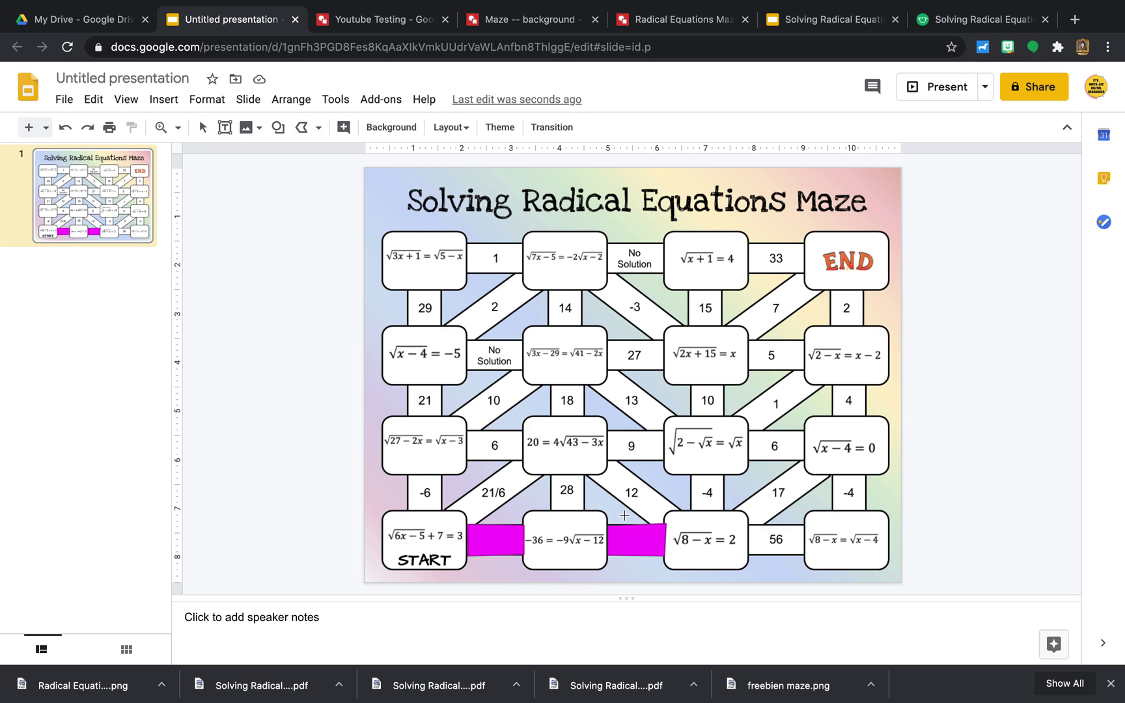
{"action": "left_click", "coordinate": [587, 475]}
{"action": "left_click", "coordinate": [651, 524]}
{"action": "left_click", "coordinate": [679, 511]}
{"action": "left_click", "coordinate": [614, 460]}
{"action": "left_click", "coordinate": [587, 475]}
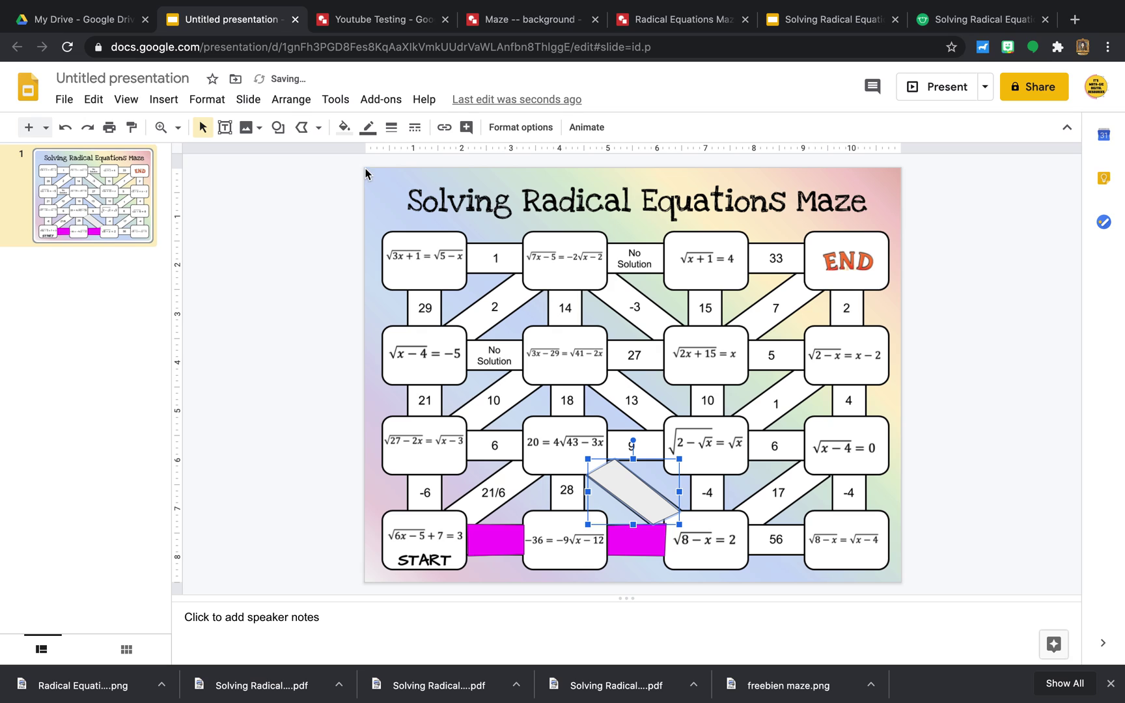
{"action": "left_click", "coordinate": [344, 127]}
{"action": "left_click", "coordinate": [506, 230]}
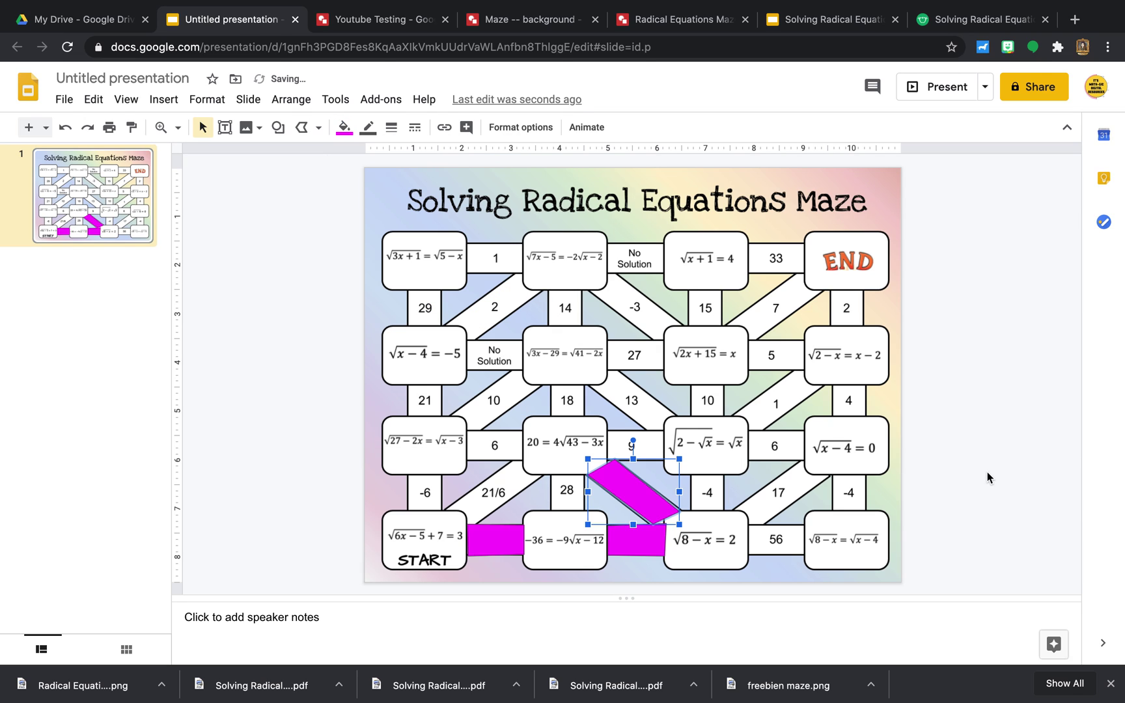
{"action": "left_click", "coordinate": [984, 478]}
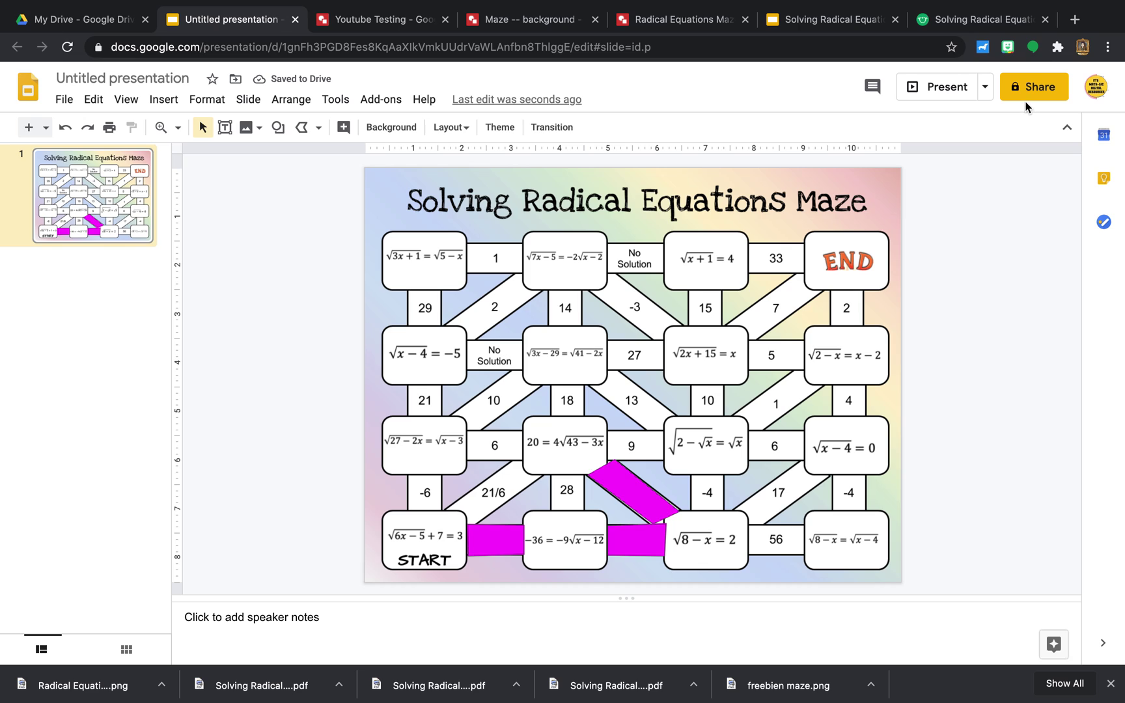
- Delete the three magenta shapes over the 12, 4 and No Solution passages
{"action": "left_click", "coordinate": [641, 508]}
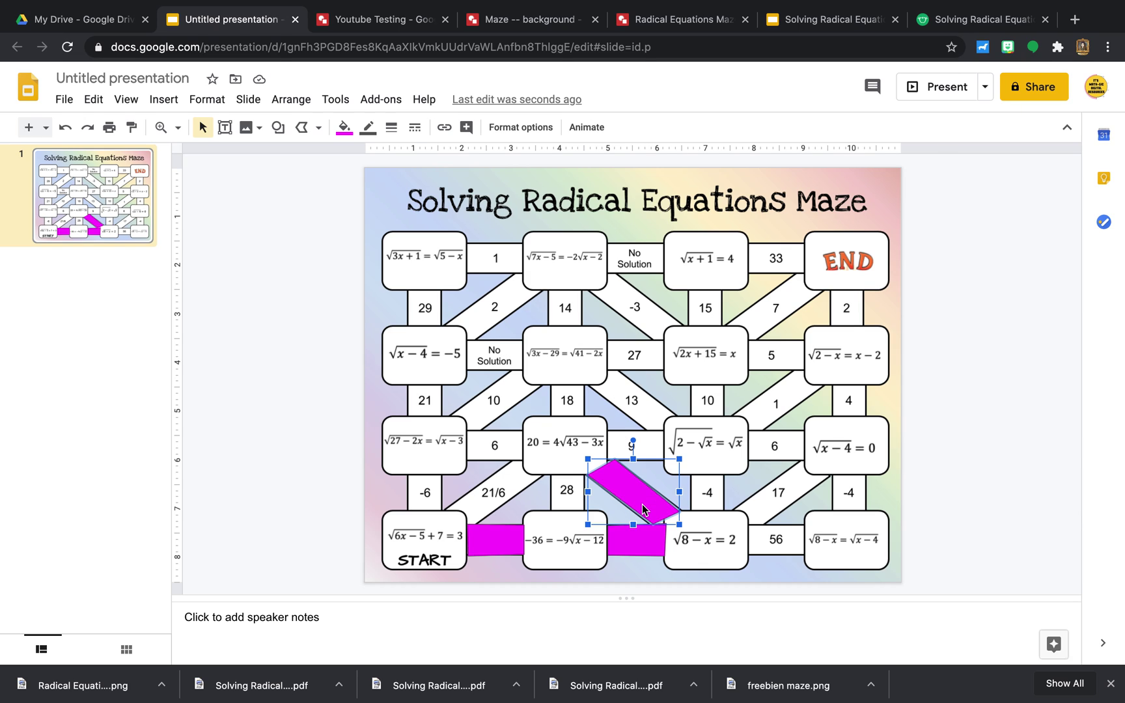
{"action": "key", "text": "Delete"}
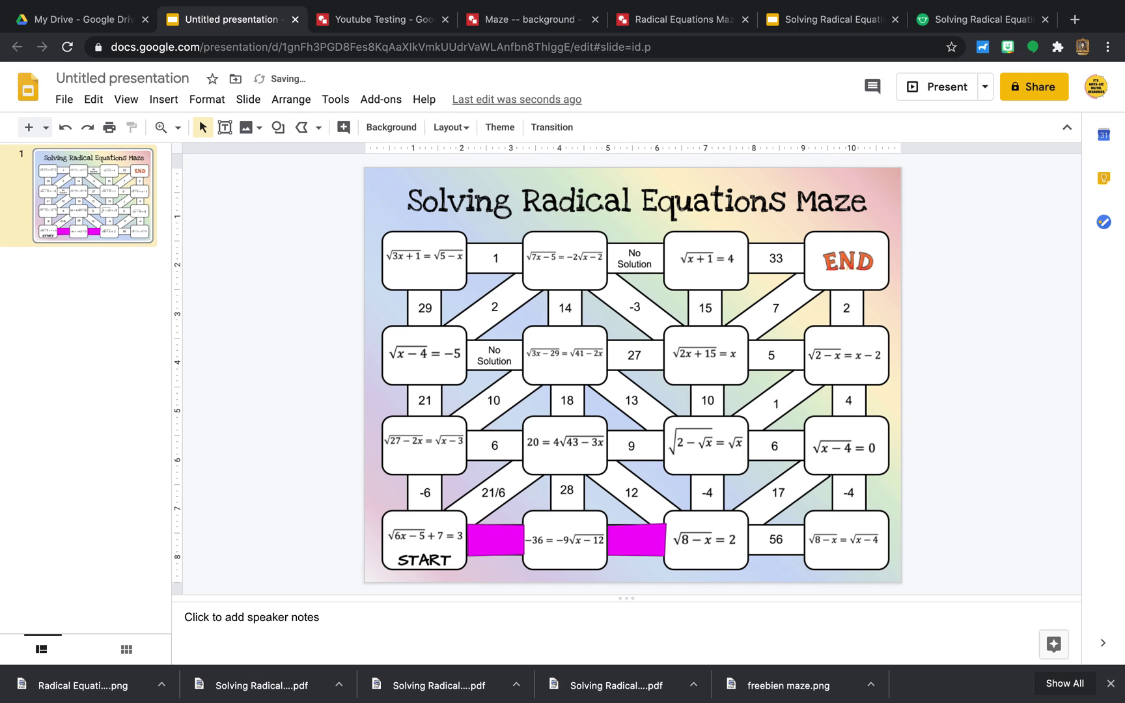
{"action": "left_click", "coordinate": [644, 532]}
{"action": "key", "text": "Delete"}
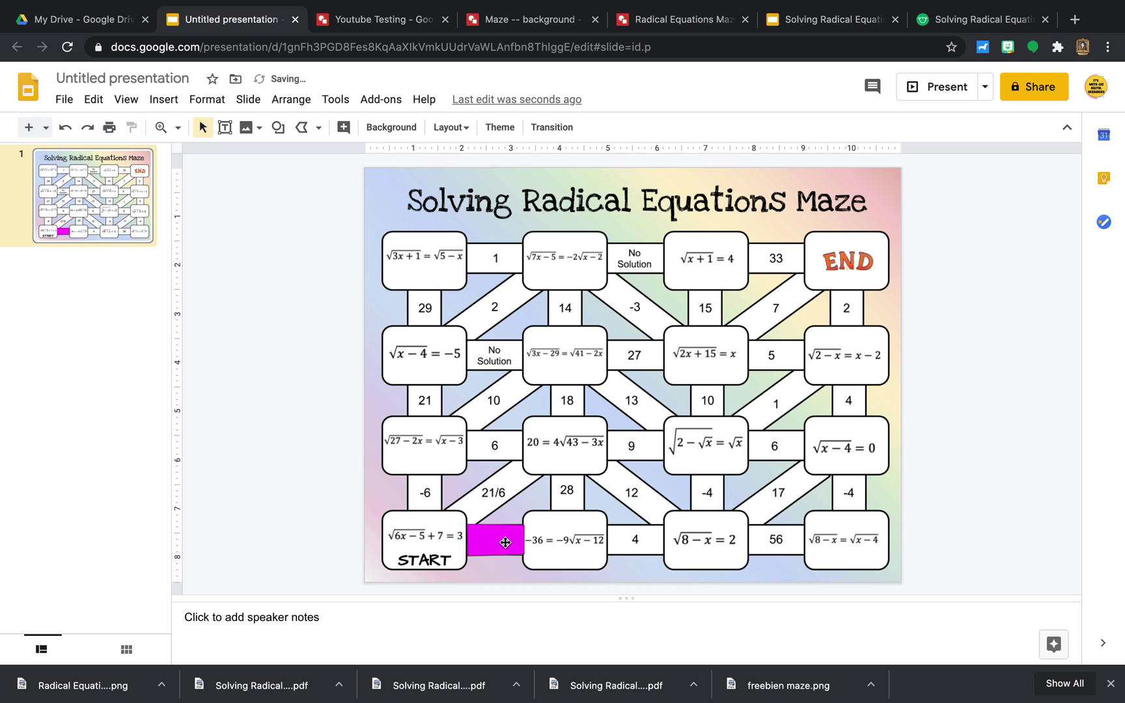
{"action": "left_click", "coordinate": [504, 542]}
{"action": "key", "text": "Delete"}
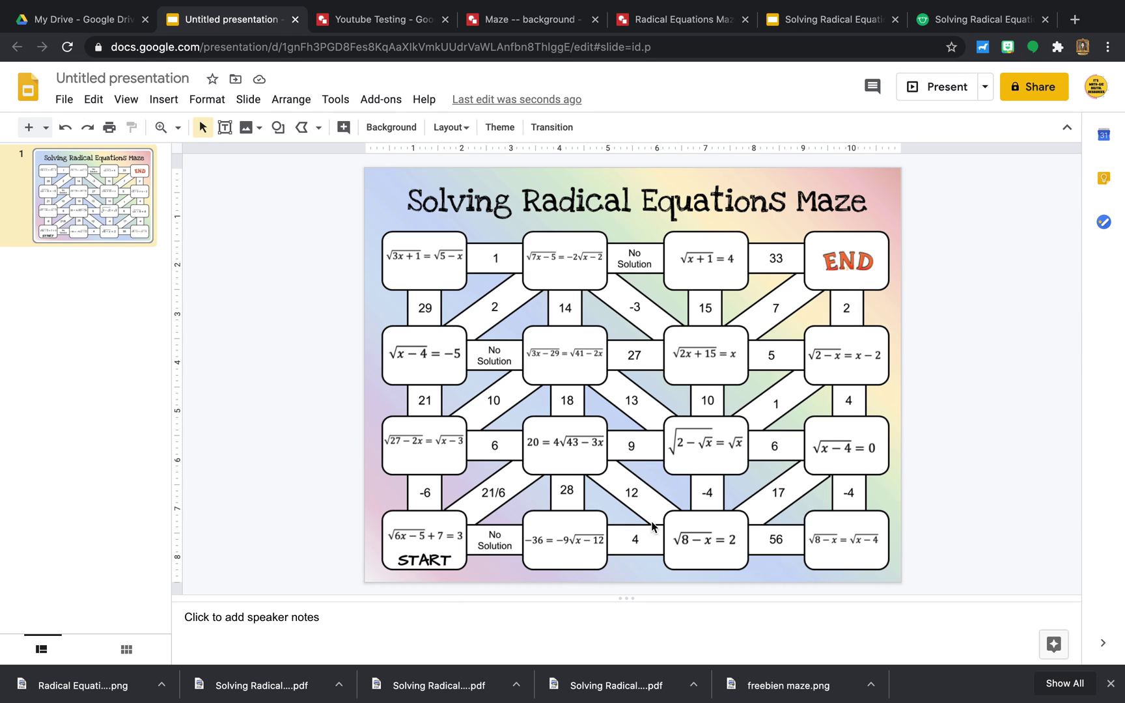
- In the Maze -- background drawing, select the character picture, END picture and maze title
{"action": "left_click", "coordinate": [517, 20]}
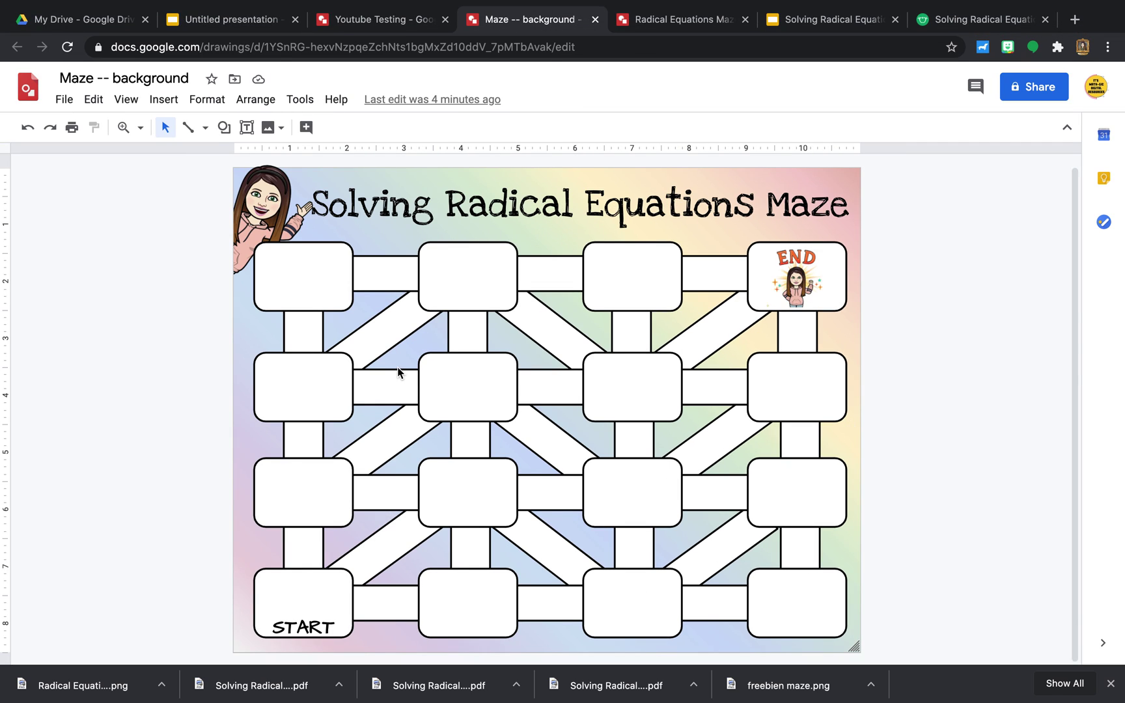
{"action": "left_click", "coordinate": [269, 218]}
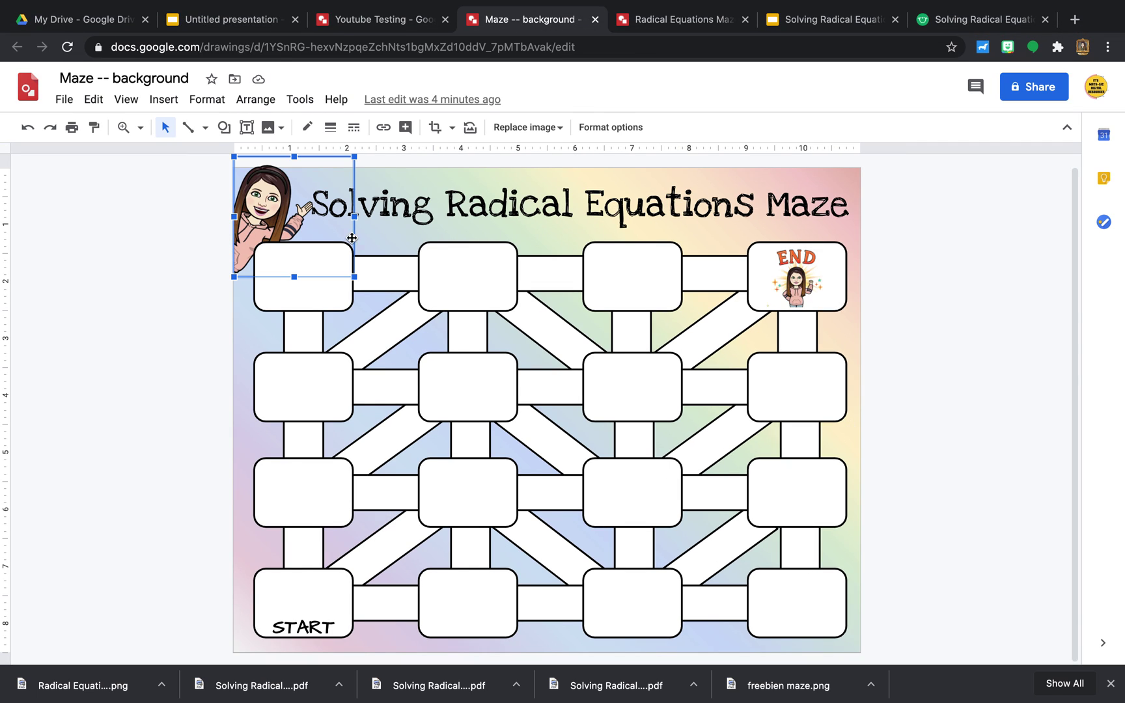
{"action": "left_click", "coordinate": [786, 294]}
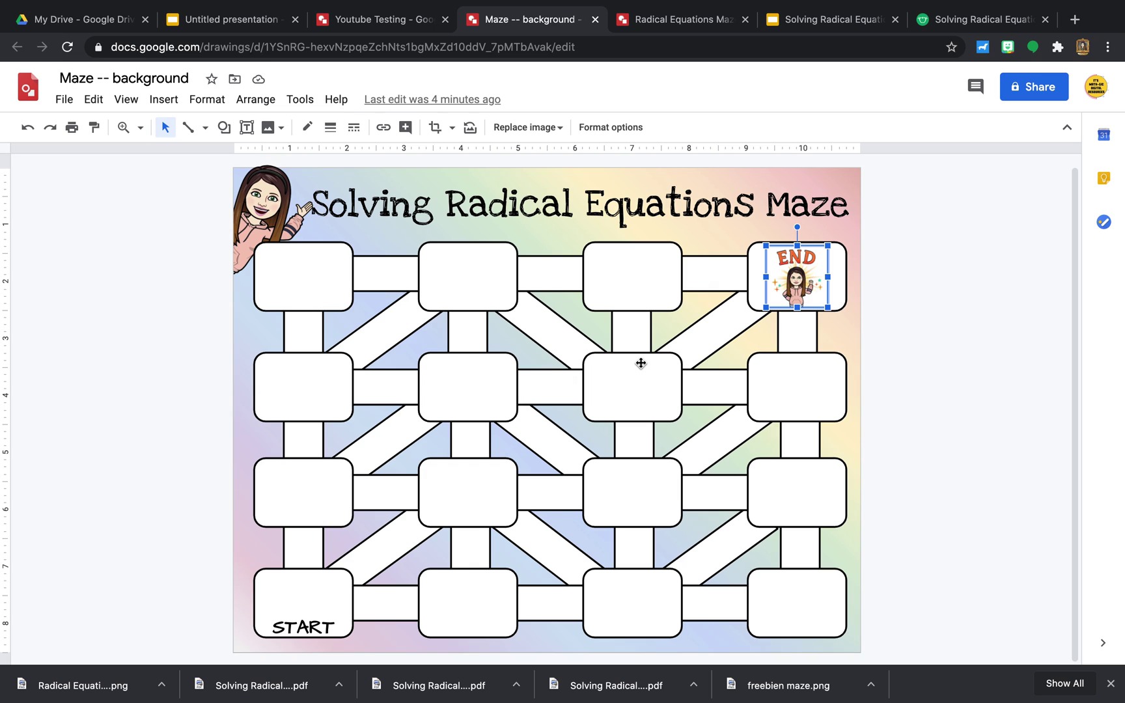
{"action": "left_click", "coordinate": [584, 210]}
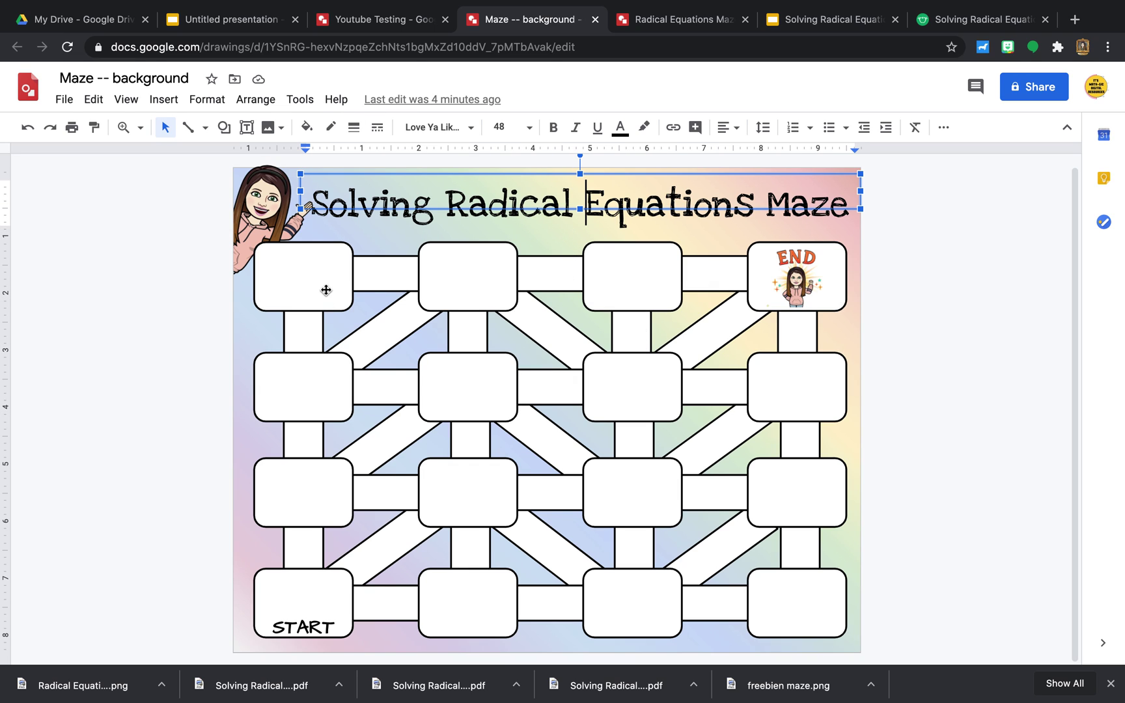
- Try moving the top-left maze box slightly upward, then undo the move
{"action": "left_click_drag", "start_coordinate": [326, 288], "coordinate": [321, 275]}
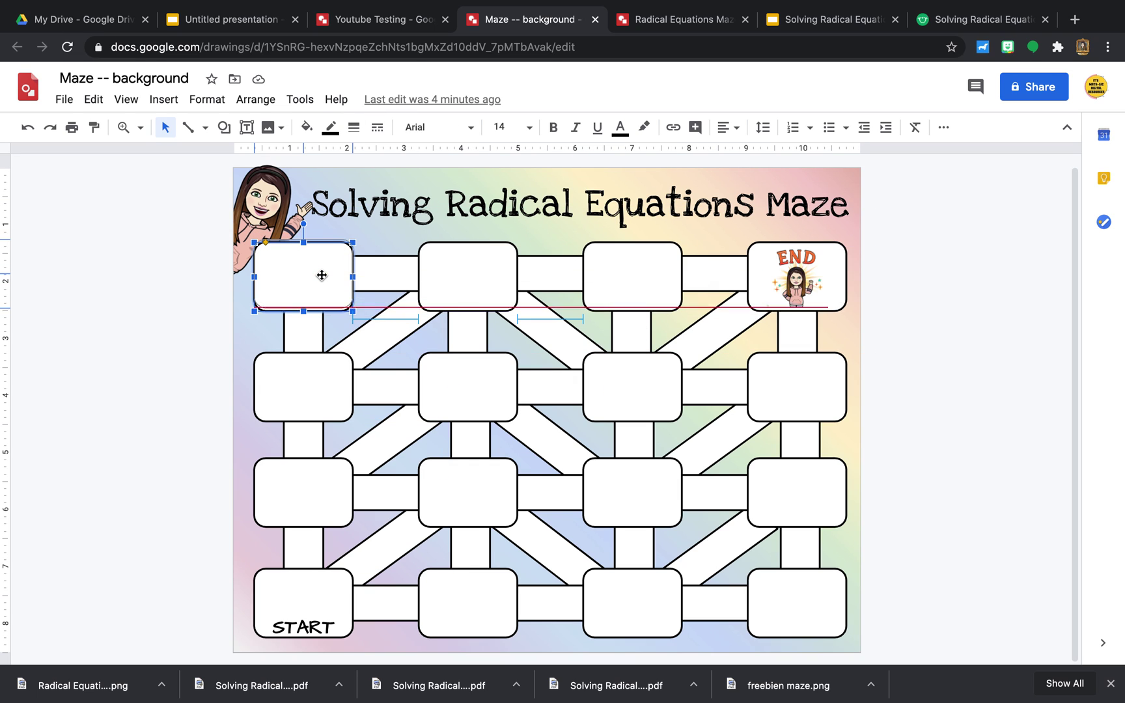
{"action": "left_click_drag", "start_coordinate": [322, 275], "coordinate": [321, 278]}
{"action": "left_click", "coordinate": [28, 128]}
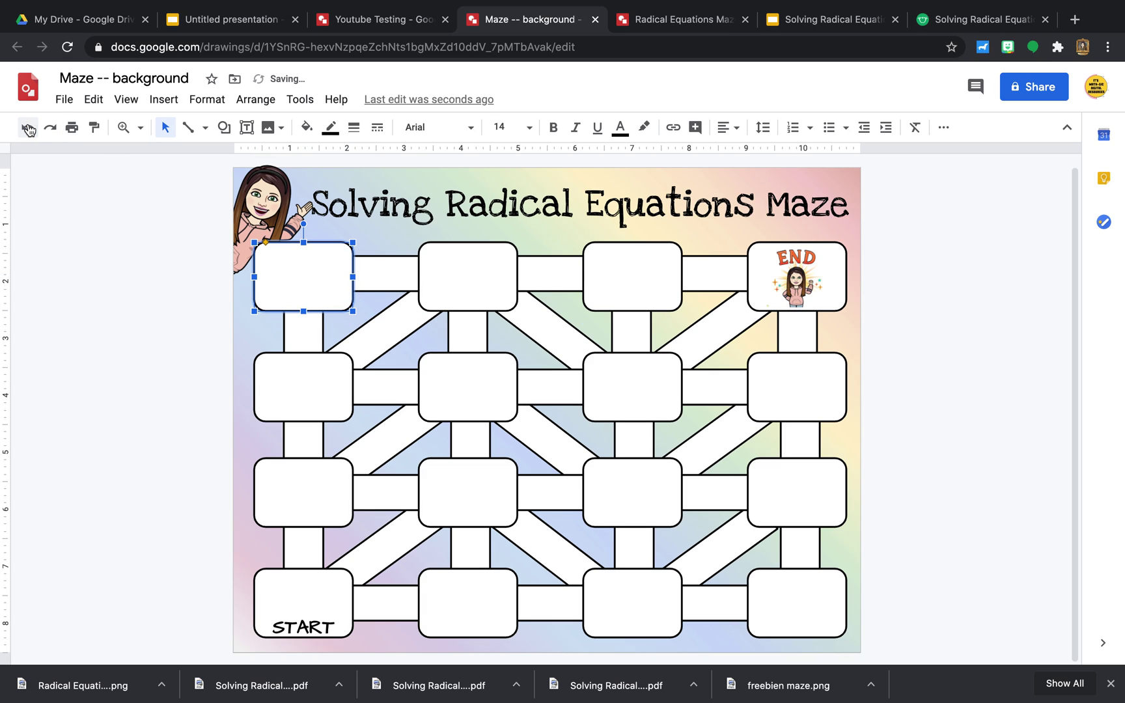